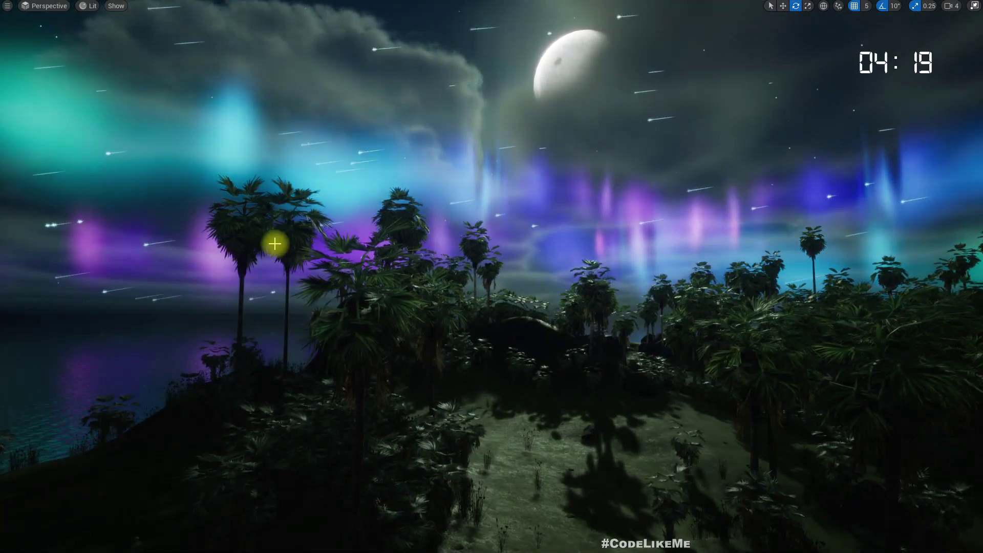
Look around the night level to examine the aurora, moon and meteor shower across the sky.
{"action": "right_click_drag", "start_coordinate": [501, 291], "coordinate": [596, 284]}
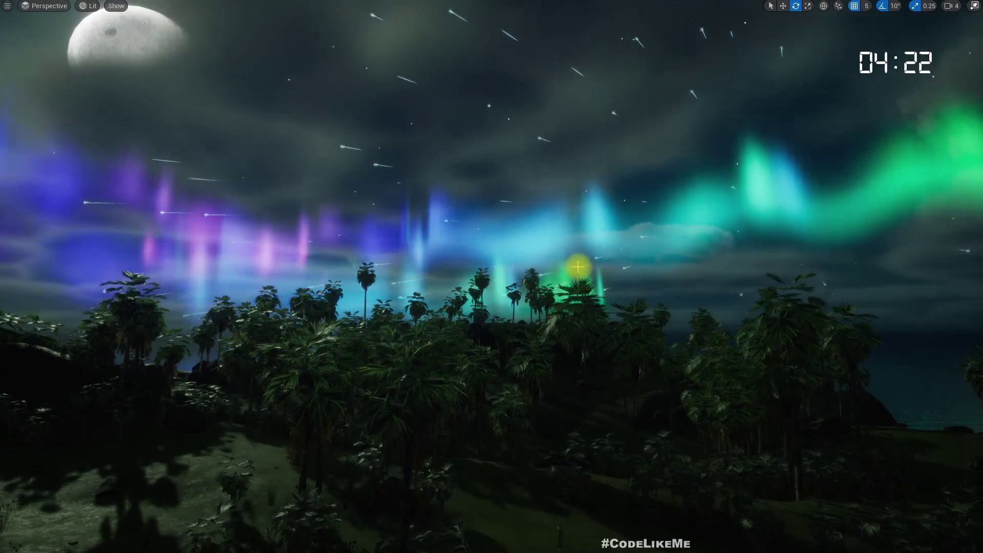
{"action": "right_click_drag", "start_coordinate": [583, 272], "coordinate": [628, 272]}
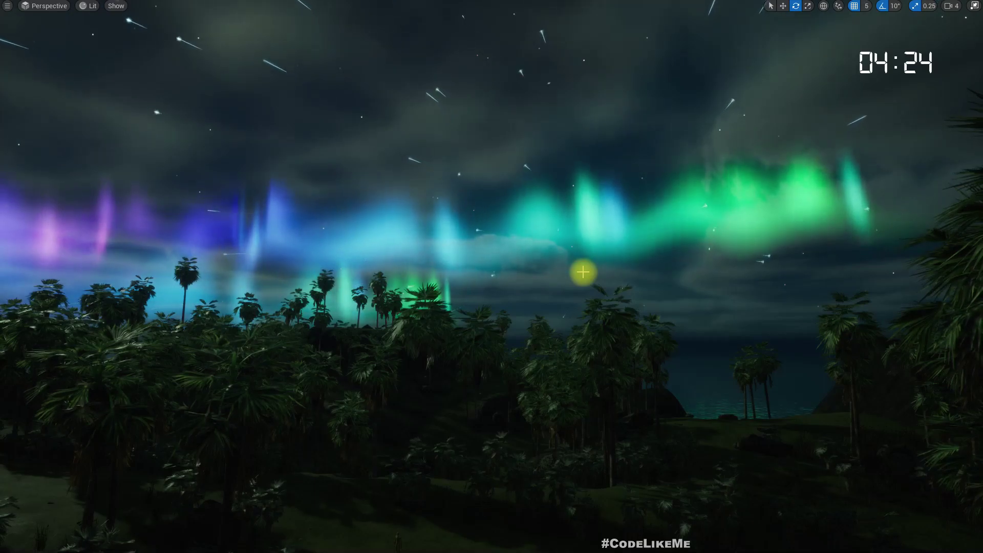
{"action": "right_click_drag", "start_coordinate": [621, 321], "coordinate": [599, 312]}
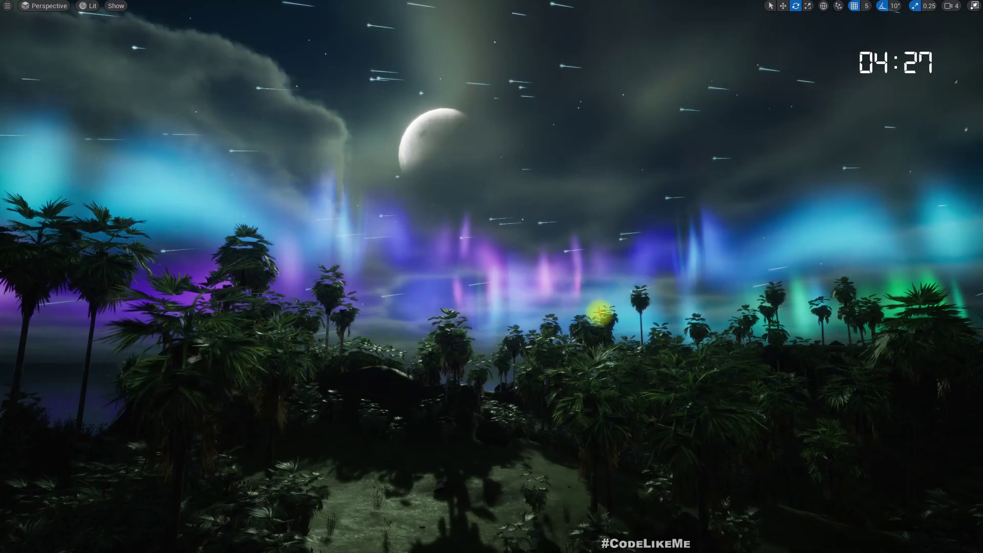
{"action": "right_click_drag", "start_coordinate": [599, 312], "coordinate": [242, 149]}
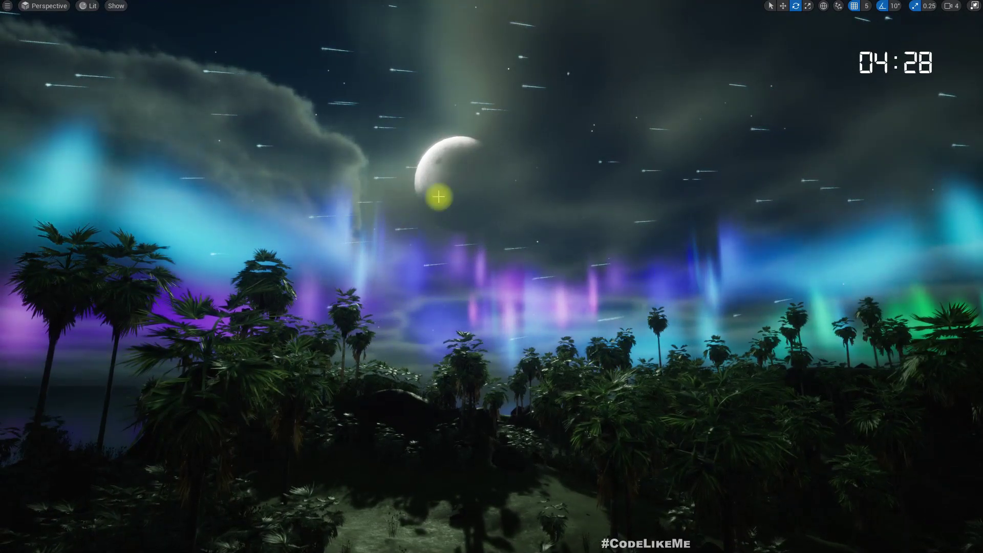
{"action": "right_click_drag", "start_coordinate": [424, 163], "coordinate": [383, 138]}
{"action": "right_click_drag", "start_coordinate": [366, 316], "coordinate": [287, 313]}
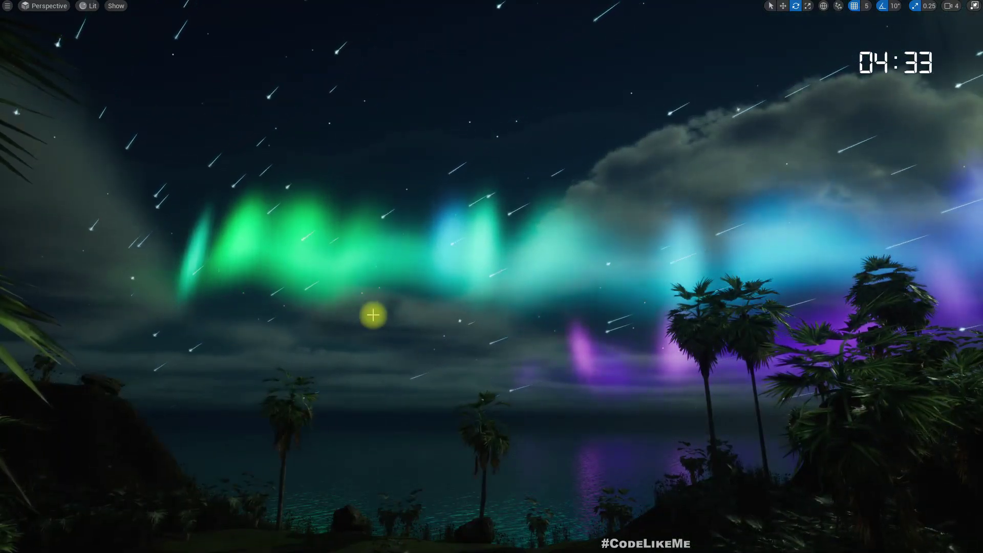
{"action": "right_click_drag", "start_coordinate": [373, 313], "coordinate": [382, 315]}
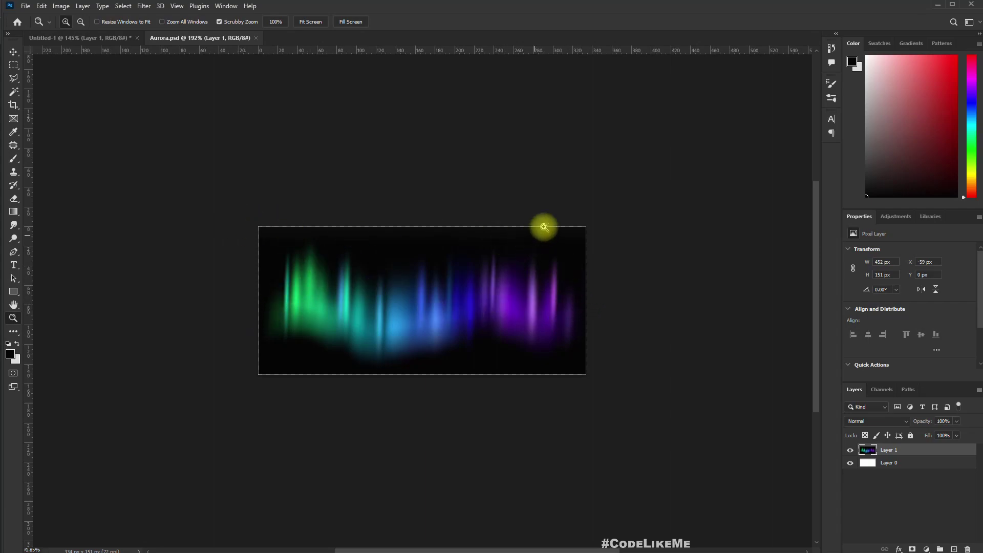
Switch to Photoshop and toggle the visibility of Layer 0 in Aurora.psd to inspect the texture's layers.
{"action": "left_click", "coordinate": [848, 464]}
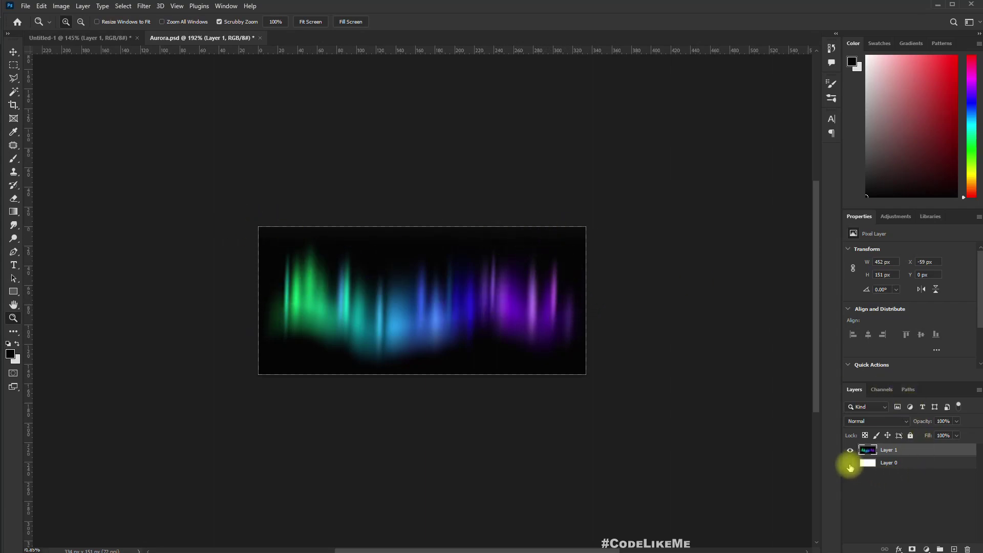
{"action": "left_click", "coordinate": [850, 464]}
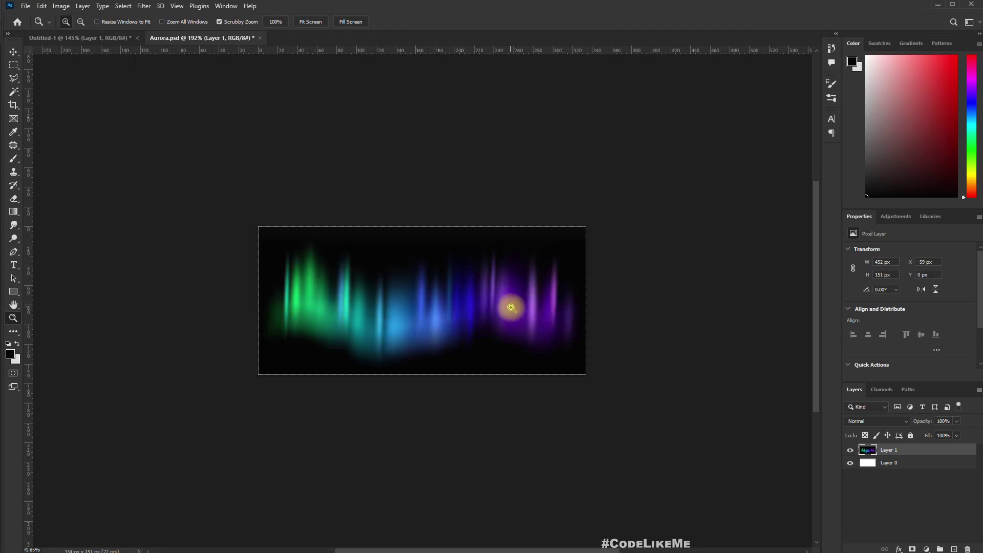
{"action": "left_click", "coordinate": [200, 6]}
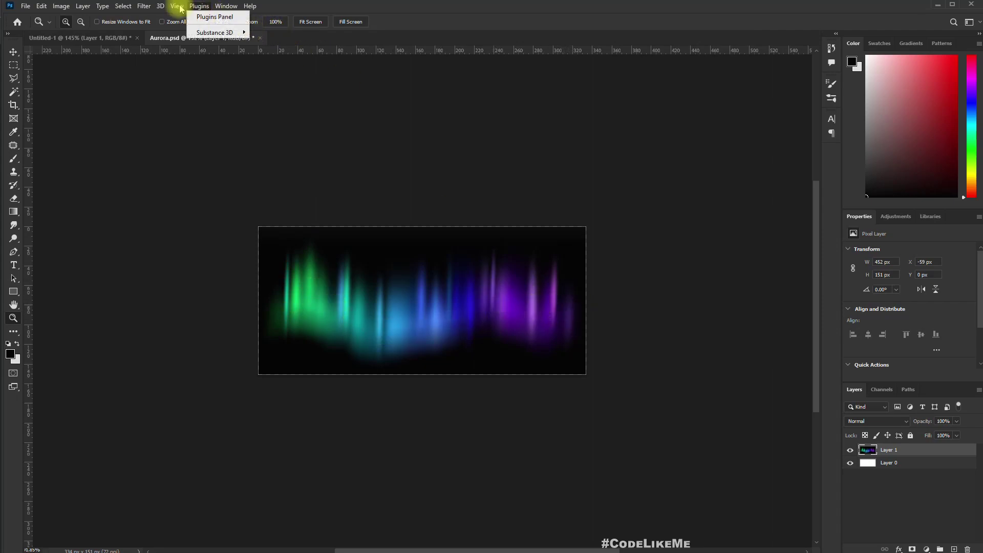
{"action": "left_click", "coordinate": [937, 474]}
{"action": "left_click", "coordinate": [938, 474]}
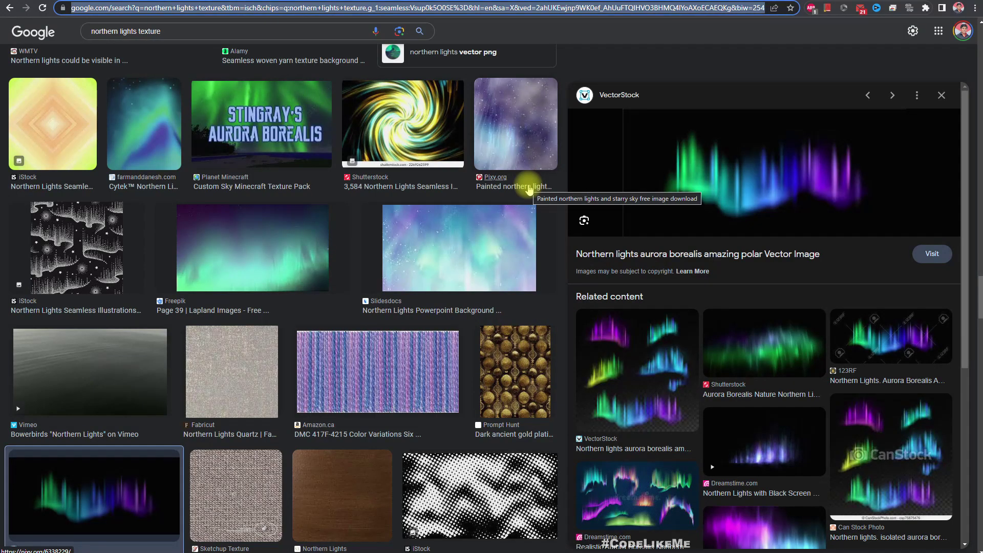
In the browser, look through the image results for "northern lights texture", previewing the Lapland aurora image.
{"action": "left_click", "coordinate": [254, 247]}
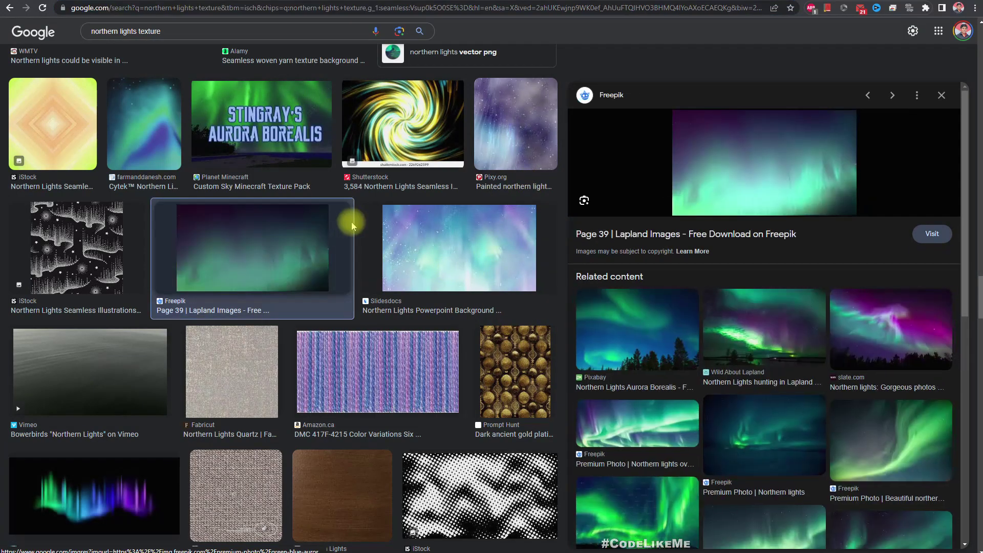
{"action": "scroll", "coordinate": [351, 220], "scroll_direction": "down", "scroll_amount": 2}
{"action": "scroll", "coordinate": [405, 284], "scroll_direction": "down", "scroll_amount": 10}
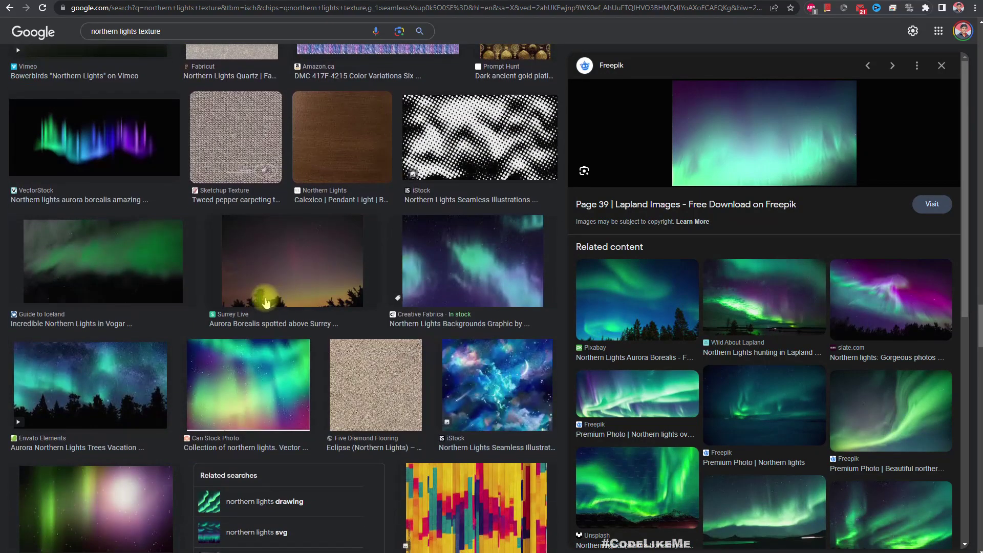
{"action": "scroll", "coordinate": [263, 306], "scroll_direction": "down", "scroll_amount": 5}
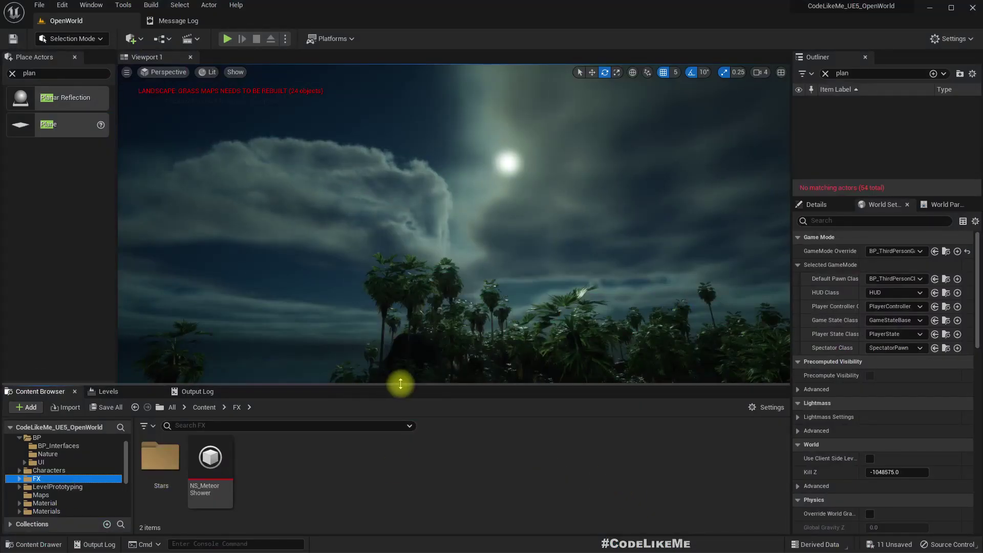
In Unreal Editor, create an Aurora folder inside FX and rename the aurora texture in it as T_Aurora.
{"action": "right_click", "coordinate": [338, 468]}
{"action": "left_click", "coordinate": [377, 148]}
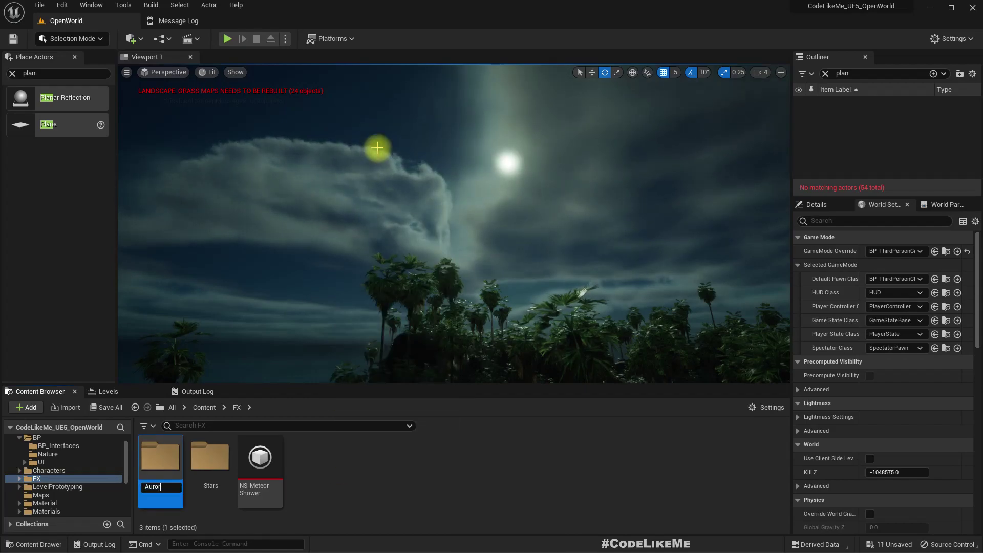
{"action": "key", "text": "Return"}
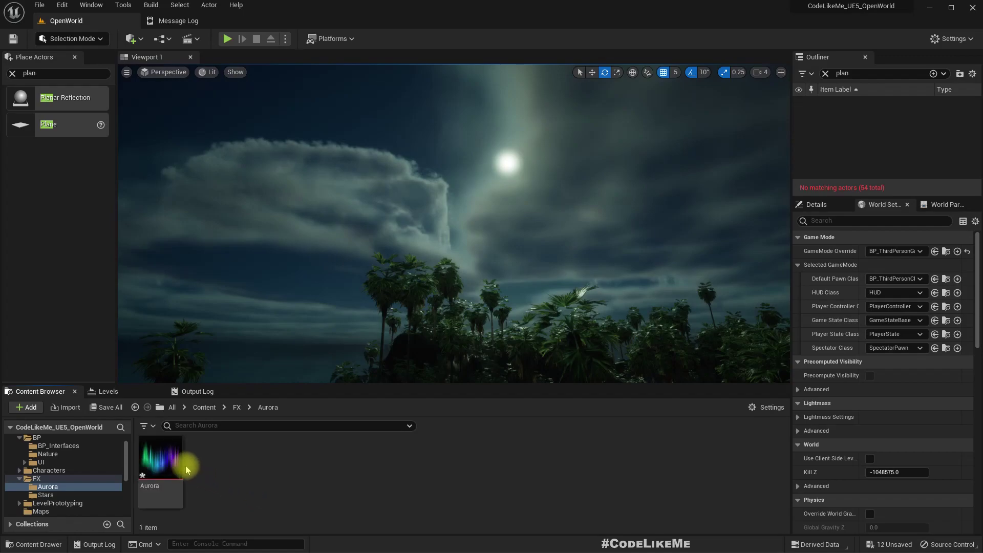
{"action": "left_click", "coordinate": [168, 460]}
{"action": "key", "text": "F2"}
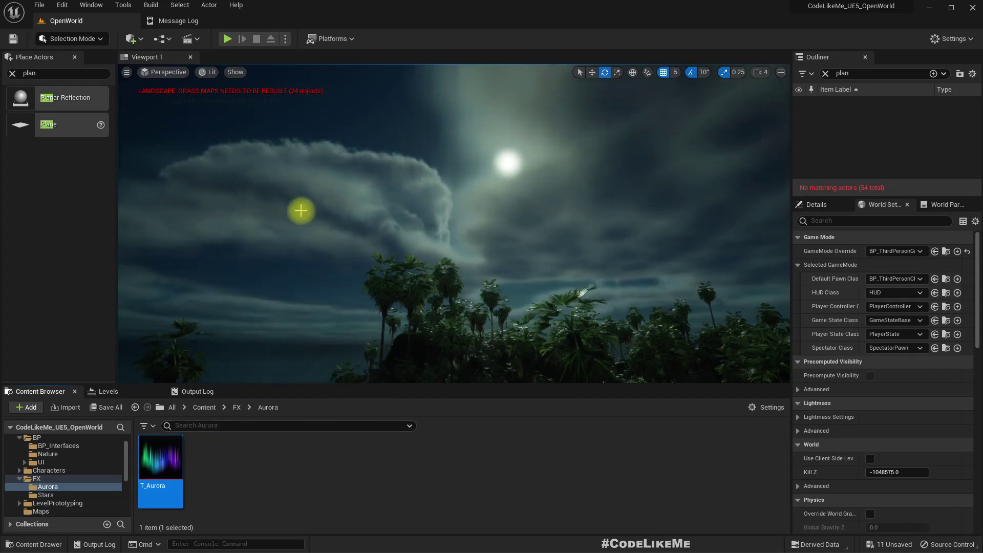
Clear the actor search and place a Plane from the basic shapes on the ground near the shore.
{"action": "left_click", "coordinate": [12, 73]}
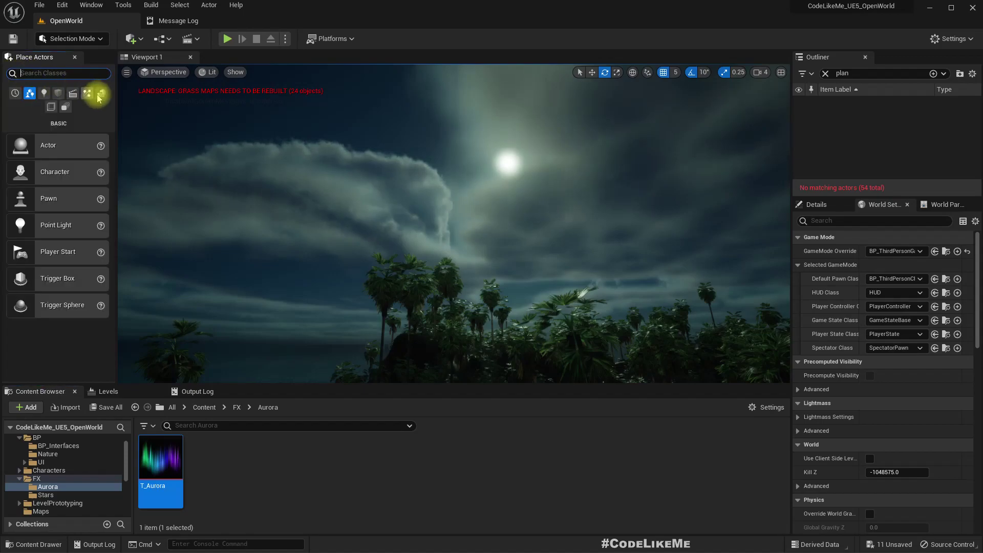
{"action": "left_click", "coordinate": [59, 93]}
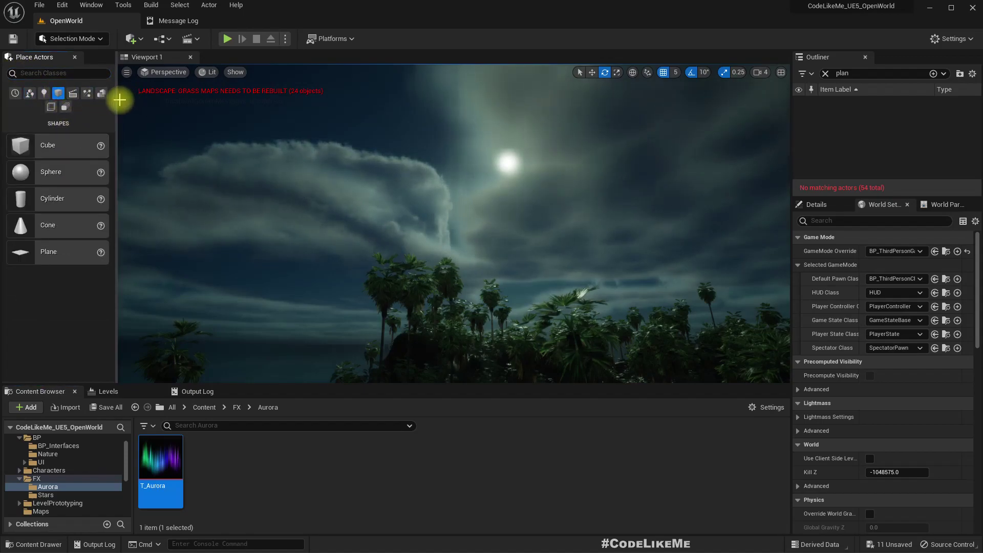
{"action": "left_click_drag", "start_coordinate": [115, 99], "coordinate": [149, 101]}
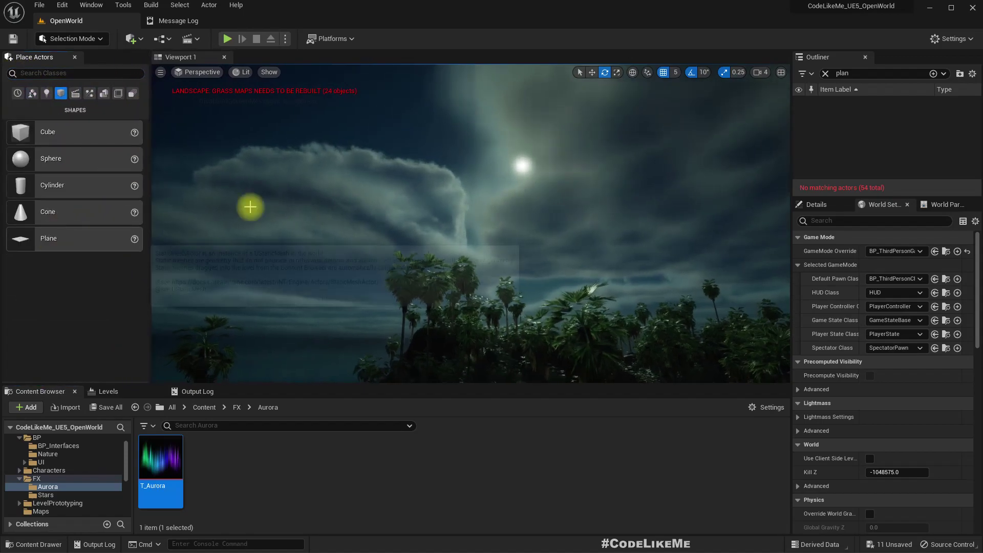
{"action": "right_click_drag", "start_coordinate": [250, 205], "coordinate": [250, 236]}
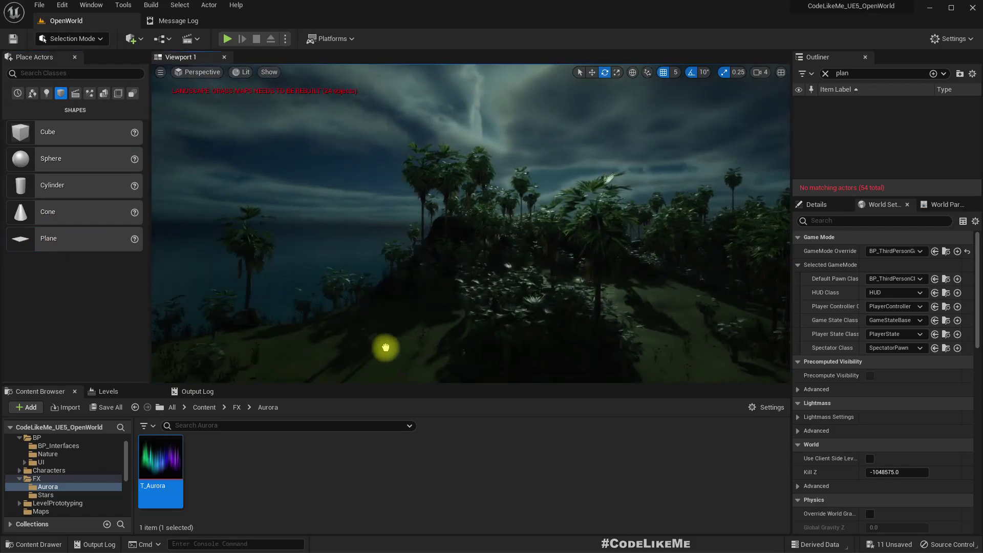
{"action": "left_click_drag", "start_coordinate": [358, 355], "coordinate": [358, 356]}
Stand the plane upright and raise it above the ground.
{"action": "right_click_drag", "start_coordinate": [433, 334], "coordinate": [399, 379]}
{"action": "key", "text": "w"}
{"action": "left_click_drag", "start_coordinate": [432, 281], "coordinate": [415, 335]}
{"action": "key", "text": "w"}
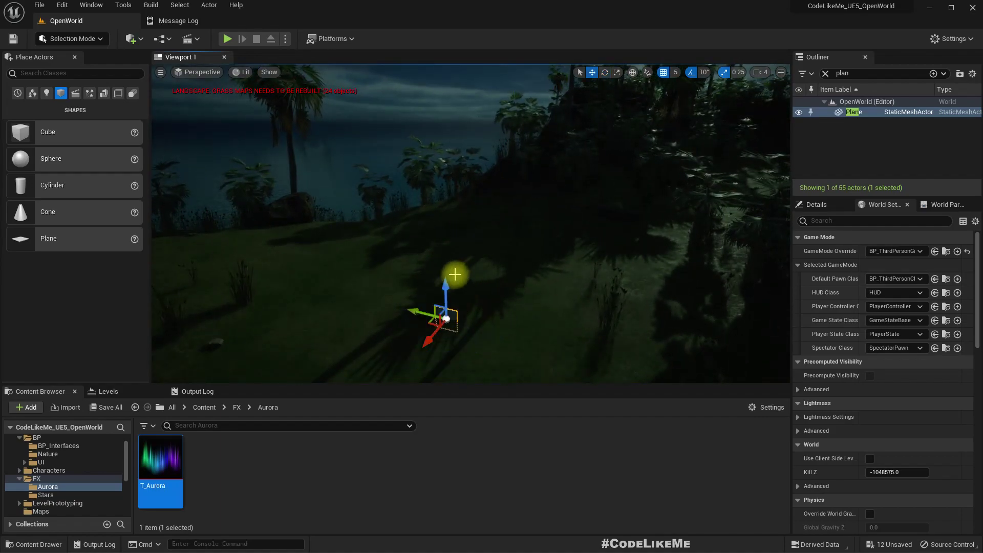
{"action": "left_click_drag", "start_coordinate": [445, 291], "coordinate": [370, 63]}
{"action": "right_click_drag", "start_coordinate": [447, 159], "coordinate": [309, 92]}
{"action": "key", "text": "w"}
Display the level in Wireframe view mode to examine the plane's mesh density.
{"action": "left_click", "coordinate": [264, 71]}
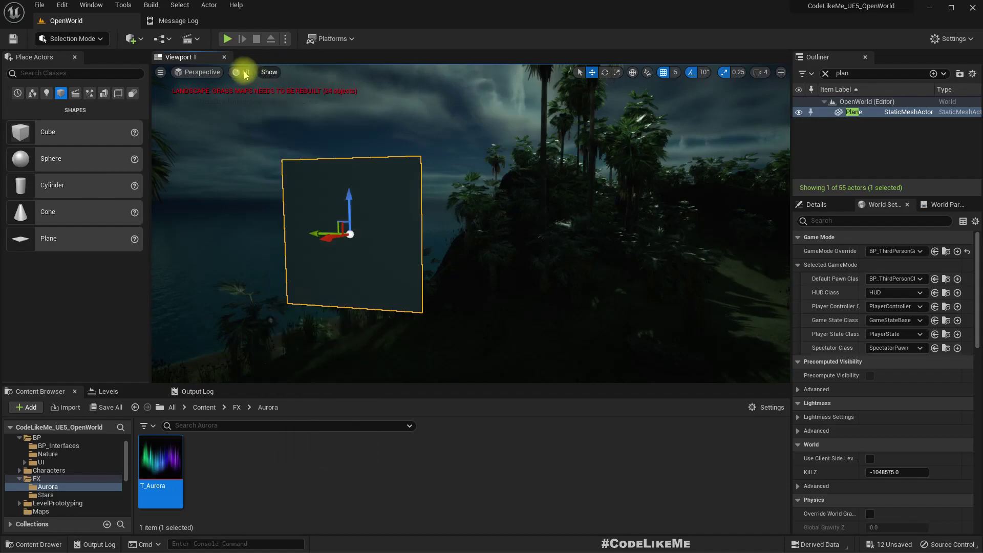
{"action": "left_click", "coordinate": [243, 71]}
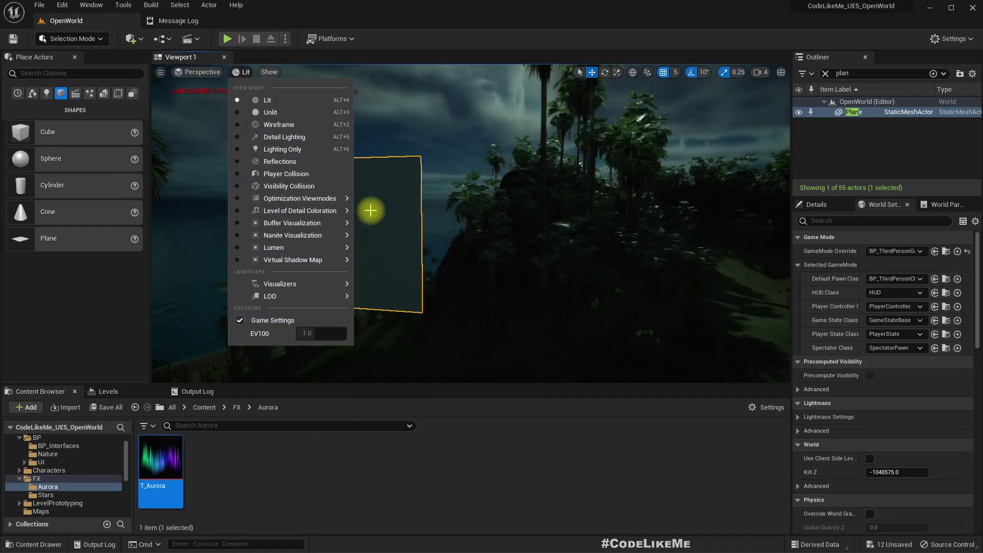
{"action": "left_click", "coordinate": [284, 124]}
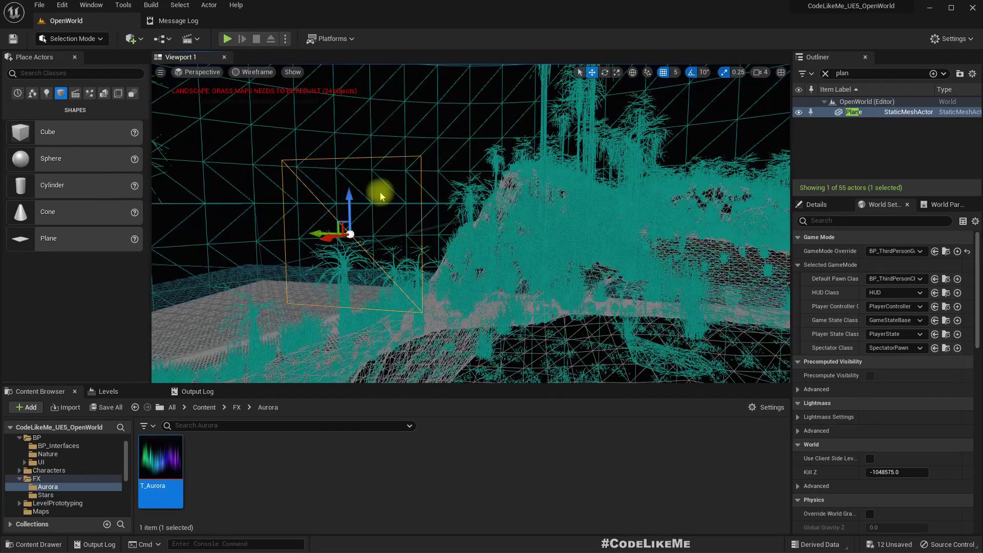
{"action": "middle_click_drag", "start_coordinate": [360, 191], "coordinate": [307, 236]}
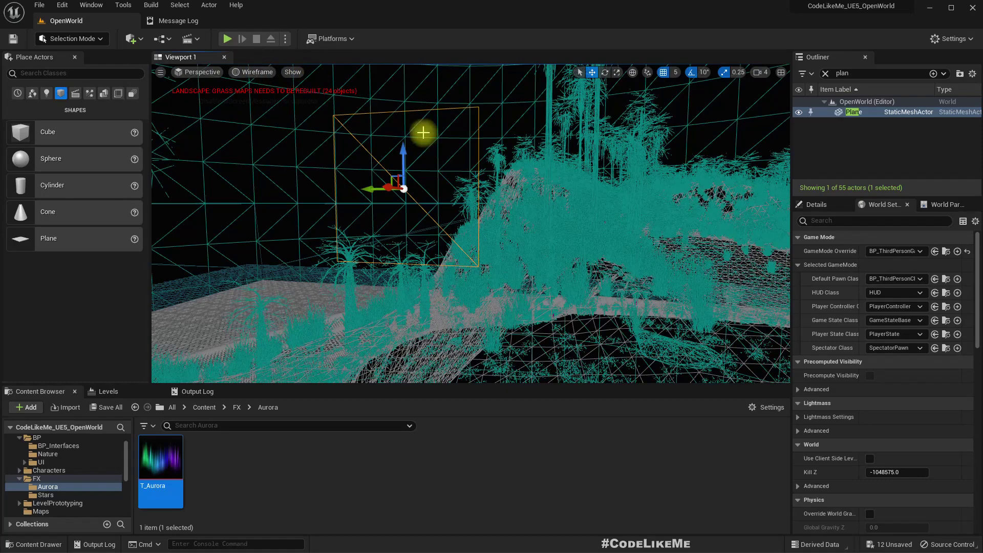
Restore the Lit view mode and delete the plane from the level.
{"action": "left_click", "coordinate": [258, 75]}
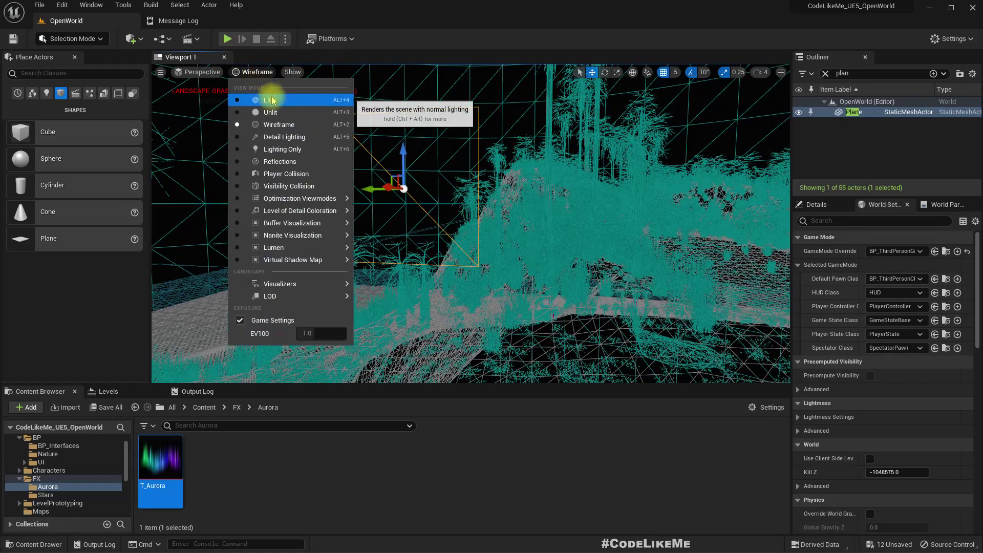
{"action": "left_click", "coordinate": [264, 100]}
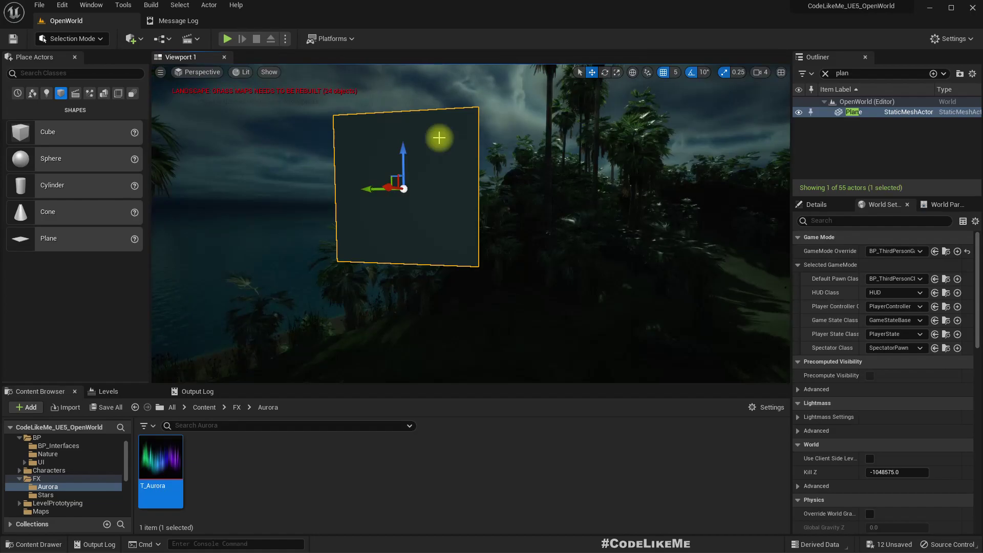
{"action": "key", "text": "Delete"}
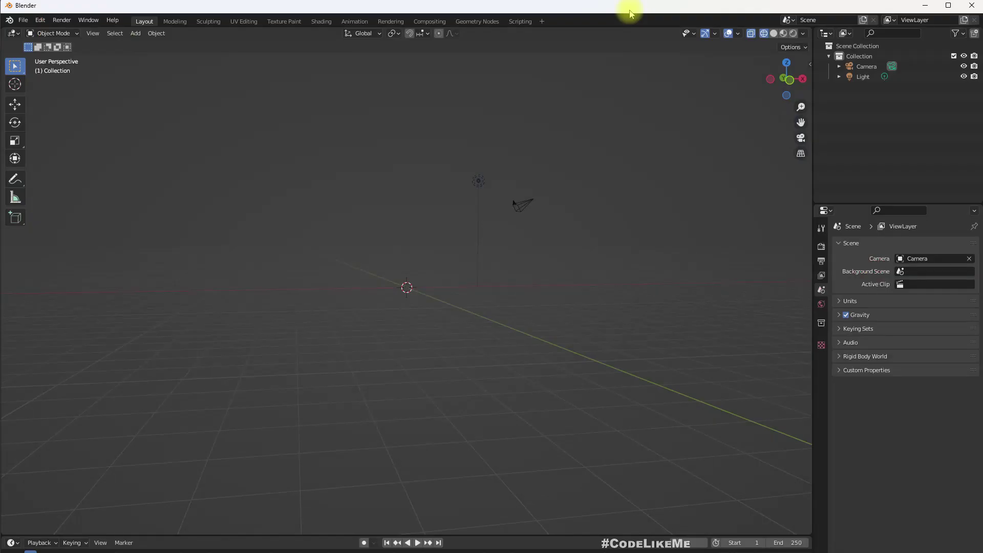
Switch to Blender and add a plane mesh at the scene origin.
{"action": "middle_click_drag", "start_coordinate": [633, 168], "coordinate": [638, 170]}
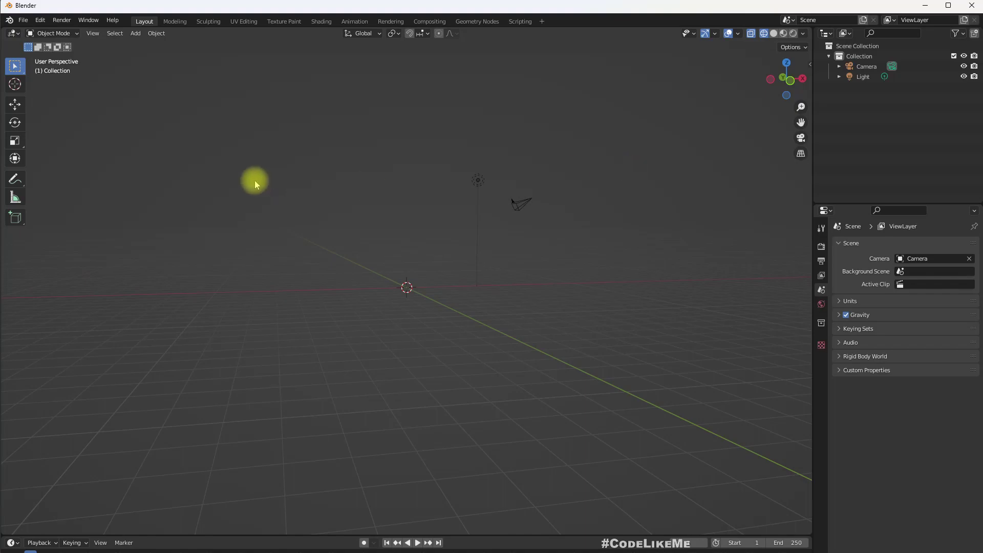
{"action": "middle_click_drag", "start_coordinate": [255, 183], "coordinate": [261, 183]}
{"action": "key", "text": "shift+a"}
{"action": "mouse_move", "coordinate": [262, 185]}
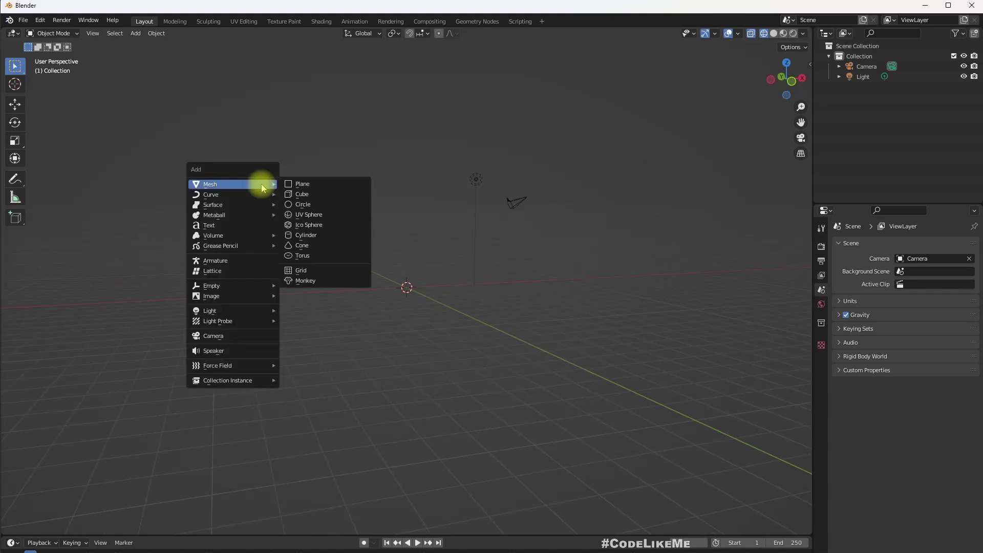
{"action": "left_click", "coordinate": [325, 183]}
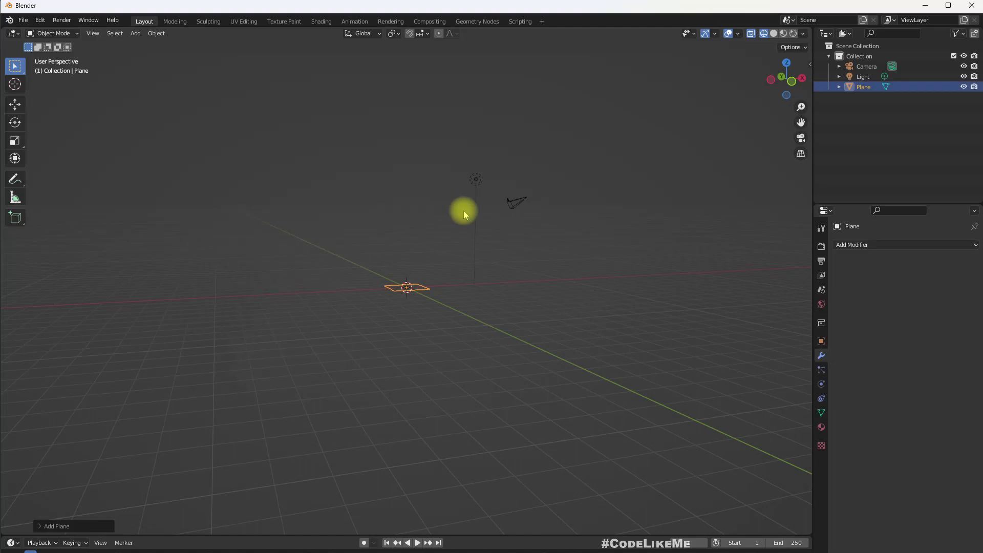
Rotate the plane about the global X axis so that it stands upright.
{"action": "key", "text": "KP_7"}
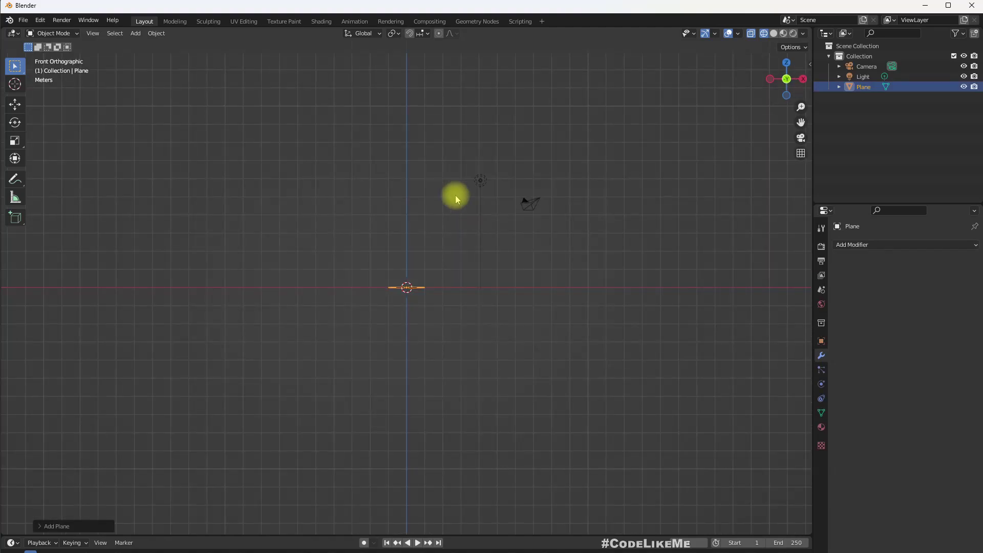
{"action": "middle_click_drag", "start_coordinate": [455, 195], "coordinate": [464, 257]}
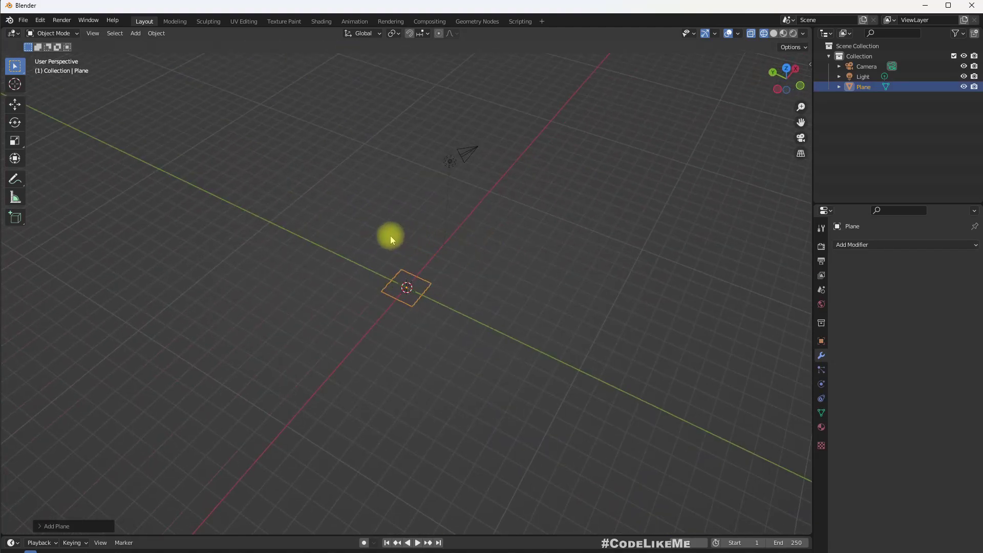
{"action": "key", "text": "r"}
{"action": "key", "text": "x"}
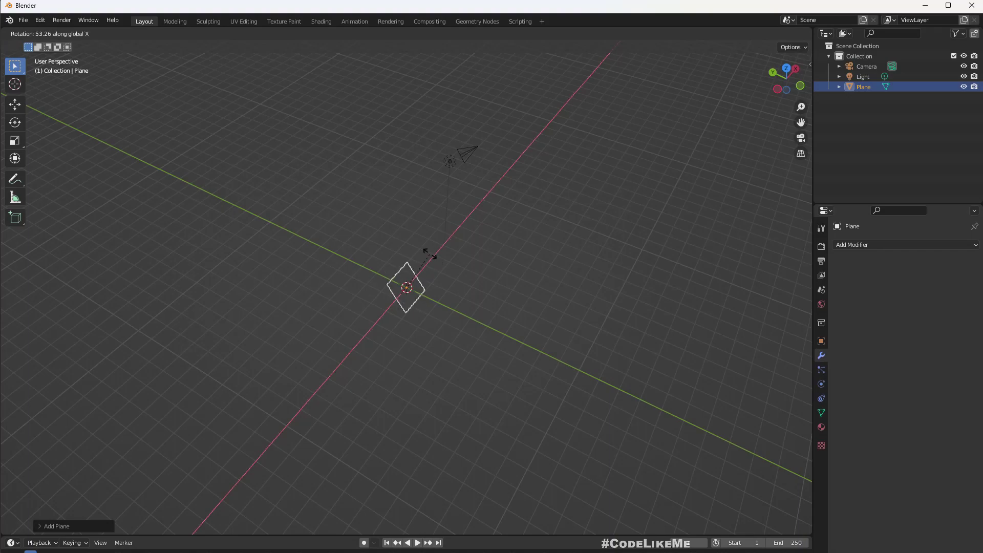
{"action": "left_click", "coordinate": [450, 274]}
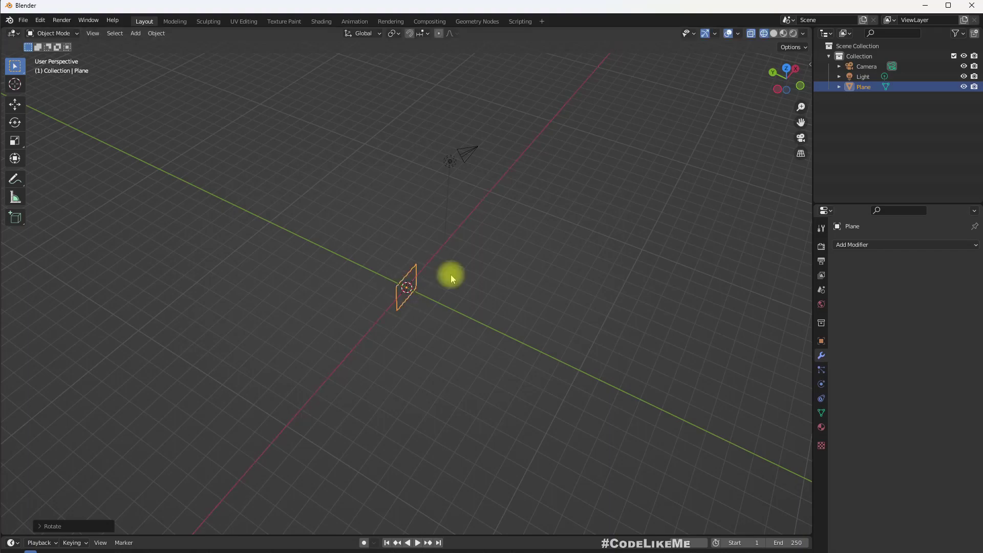
View the upright plane from the front and switch it to Edit Mode.
{"action": "middle_click_drag", "start_coordinate": [459, 371], "coordinate": [382, 320]}
{"action": "key", "text": "KP_1"}
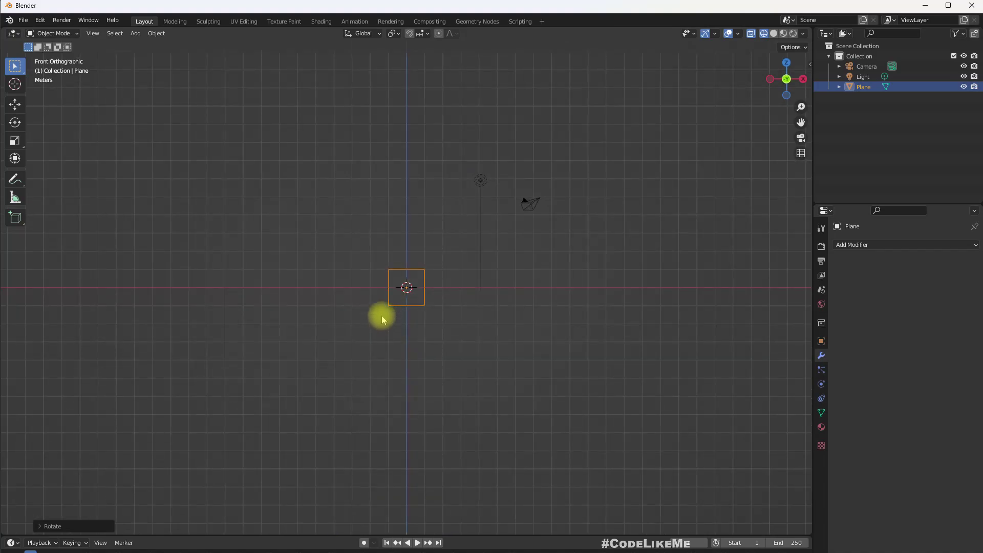
{"action": "scroll", "coordinate": [397, 306], "scroll_direction": "up", "scroll_amount": 3}
{"action": "scroll", "coordinate": [400, 309], "scroll_direction": "down", "scroll_amount": 2}
{"action": "left_click", "coordinate": [48, 33]}
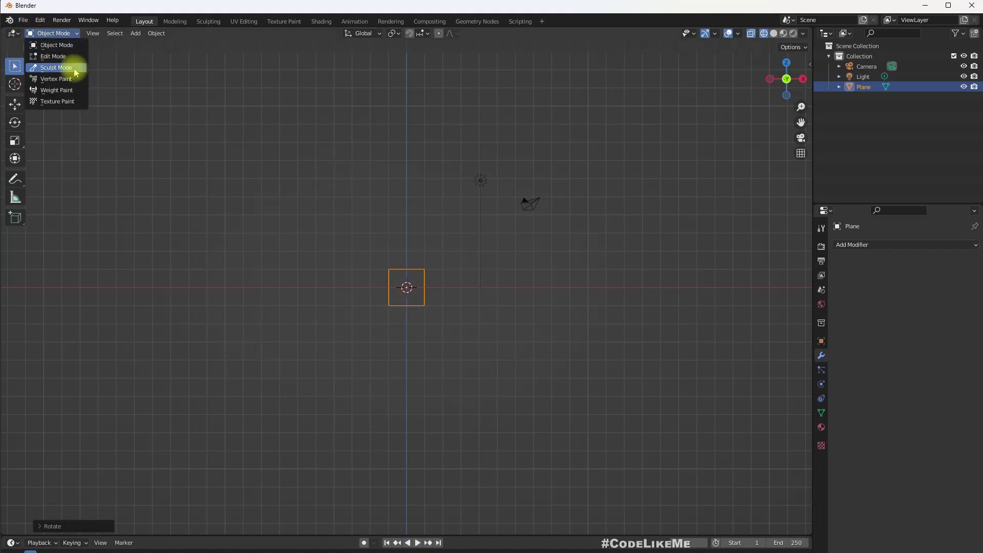
{"action": "left_click", "coordinate": [48, 34]}
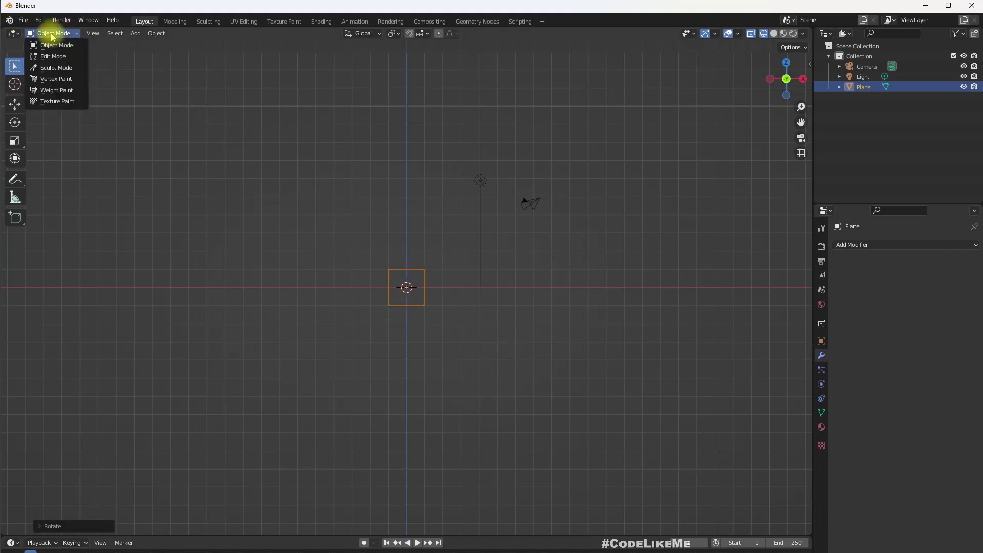
{"action": "left_click", "coordinate": [48, 55]}
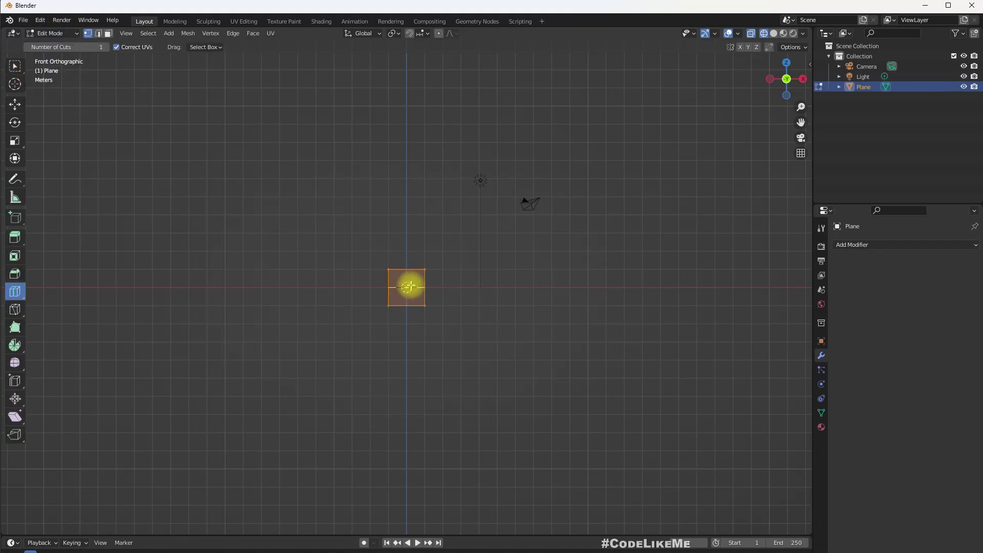
Scale the whole plane up uniformly by a factor of about 3.16.
{"action": "scroll", "coordinate": [417, 289], "scroll_direction": "down", "scroll_amount": 2}
{"action": "scroll", "coordinate": [417, 289], "scroll_direction": "up", "scroll_amount": 1}
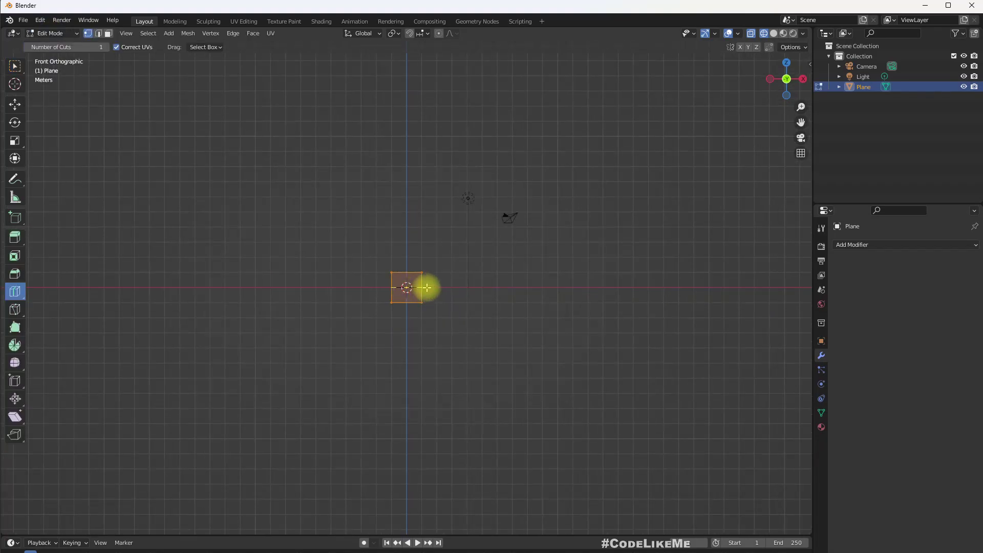
{"action": "key", "text": "s"}
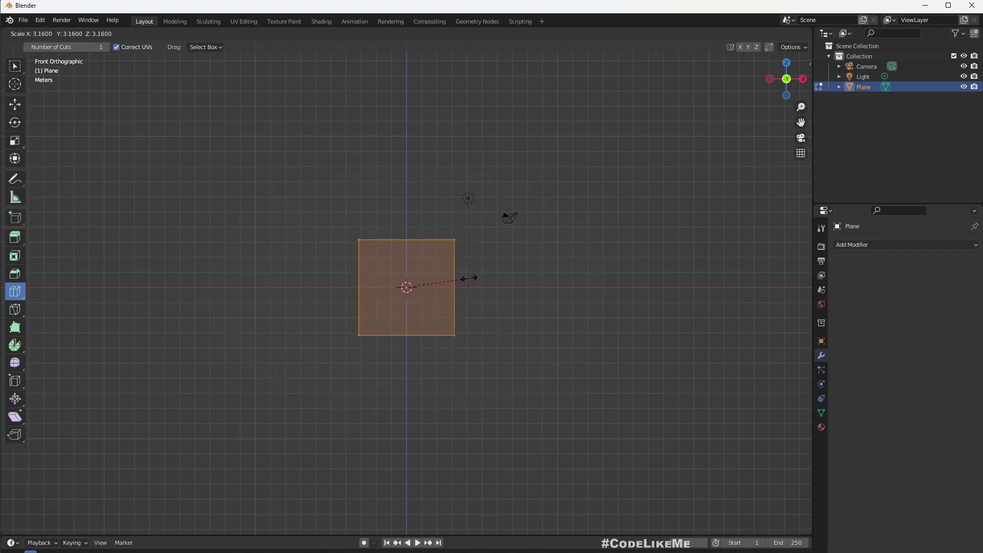
{"action": "left_click", "coordinate": [469, 278]}
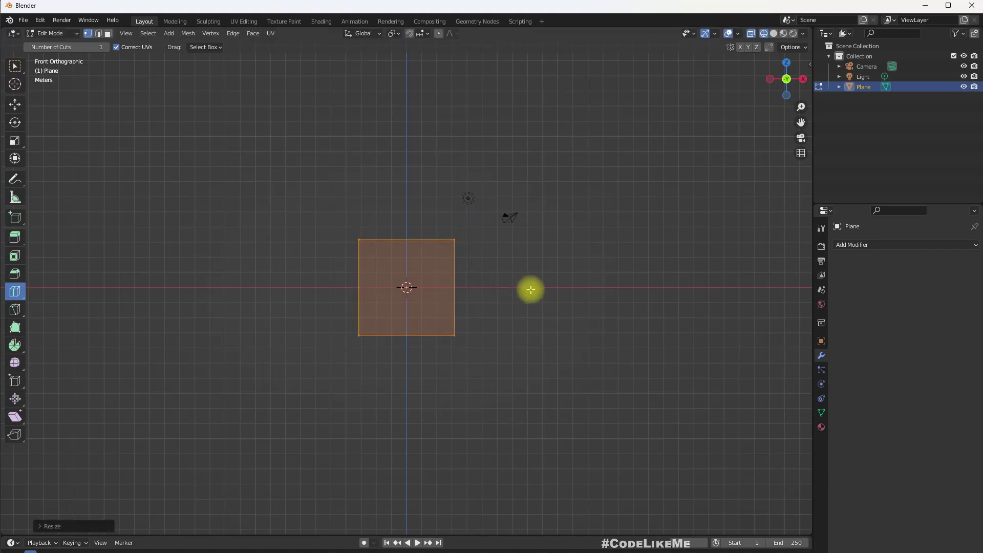
Stretch the plane along the global X axis in two passes, by about 8 times and about 2 times, to form a long strip.
{"action": "key", "text": "s"}
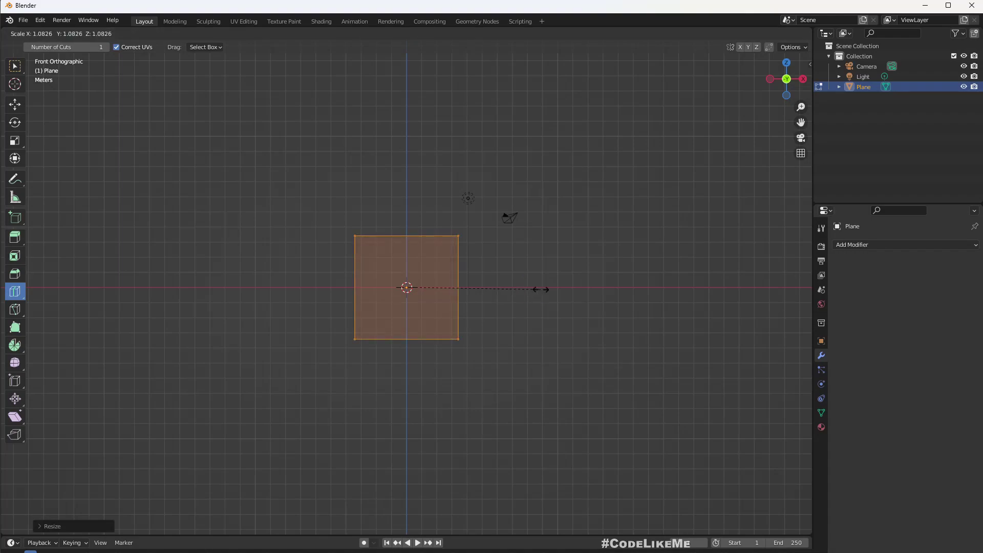
{"action": "key", "text": "x"}
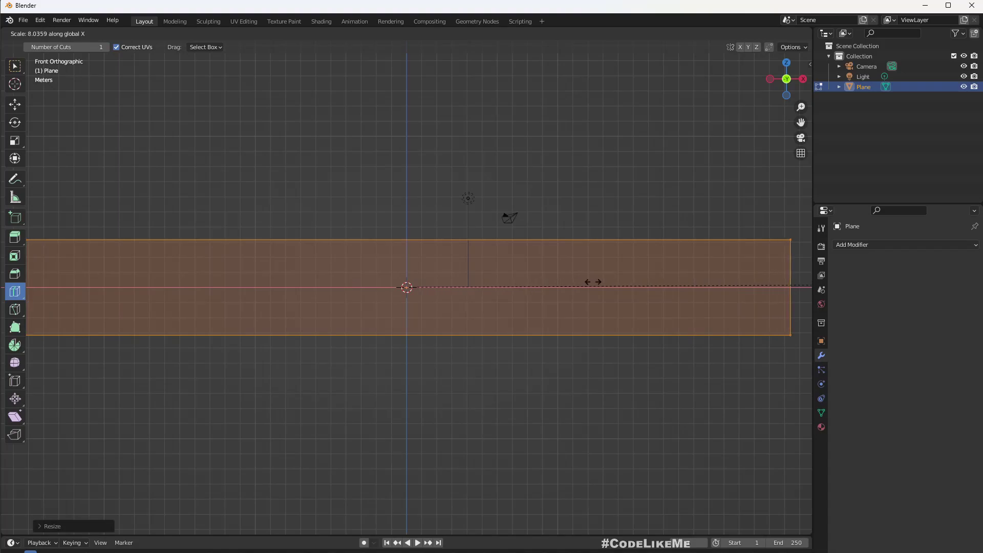
{"action": "left_click", "coordinate": [549, 285]}
{"action": "scroll", "coordinate": [511, 301], "scroll_direction": "down", "scroll_amount": 4}
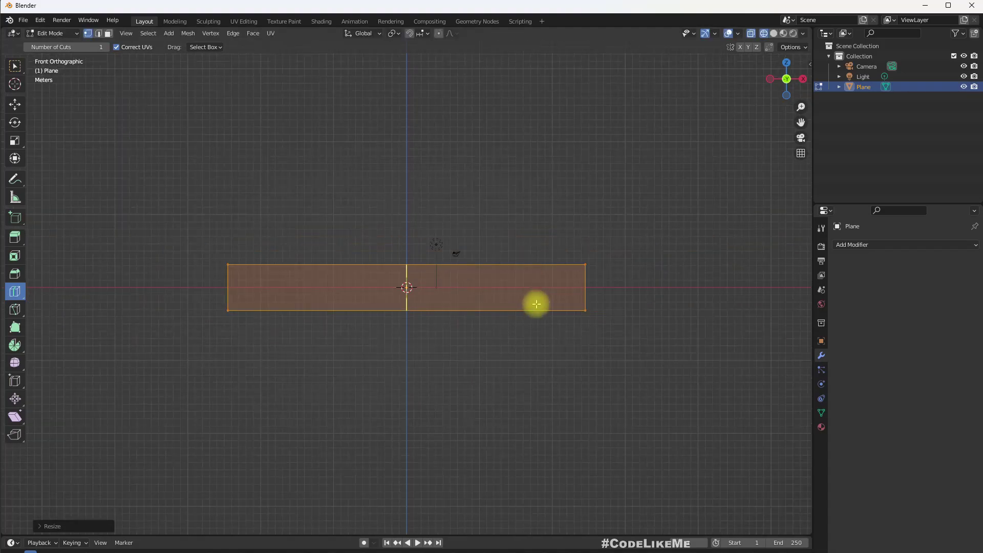
{"action": "key", "text": "s"}
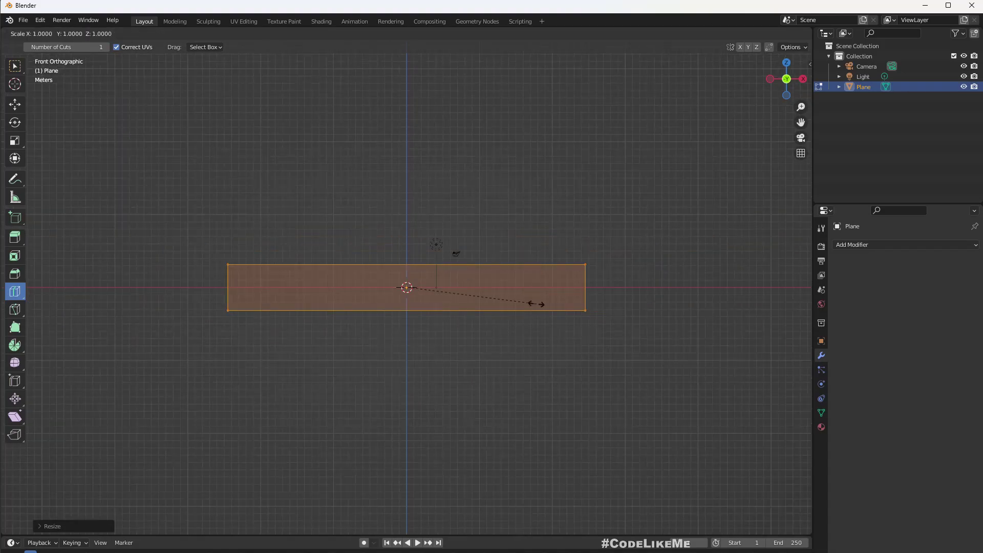
{"action": "key", "text": "x"}
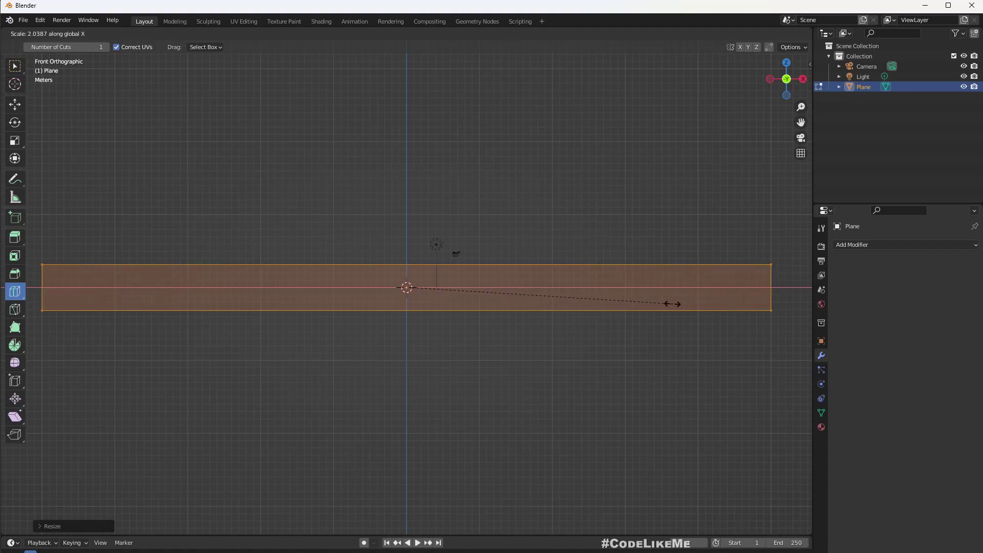
{"action": "left_click", "coordinate": [672, 304]}
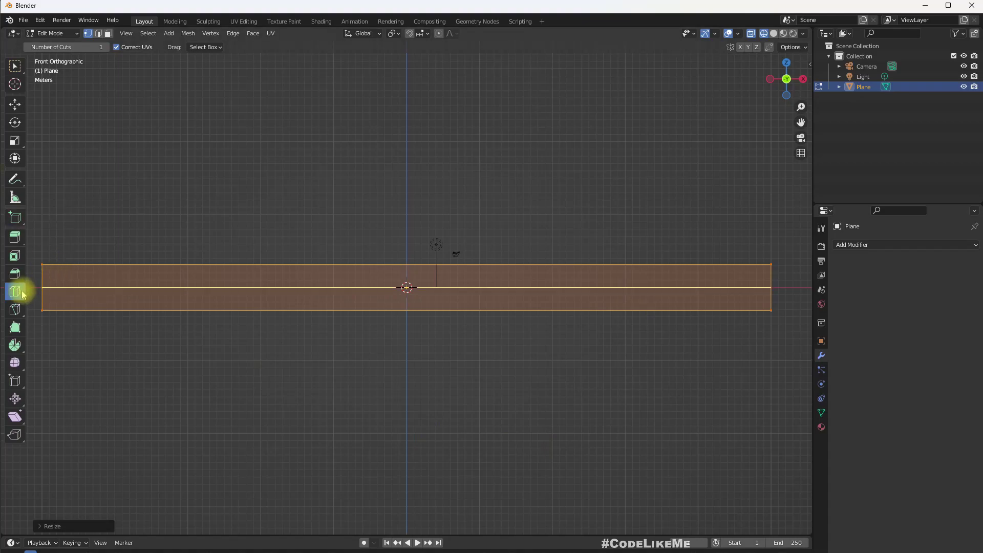
Add seven vertical loop cuts that divide the strip into eight equal segments.
{"action": "left_click", "coordinate": [419, 288]}
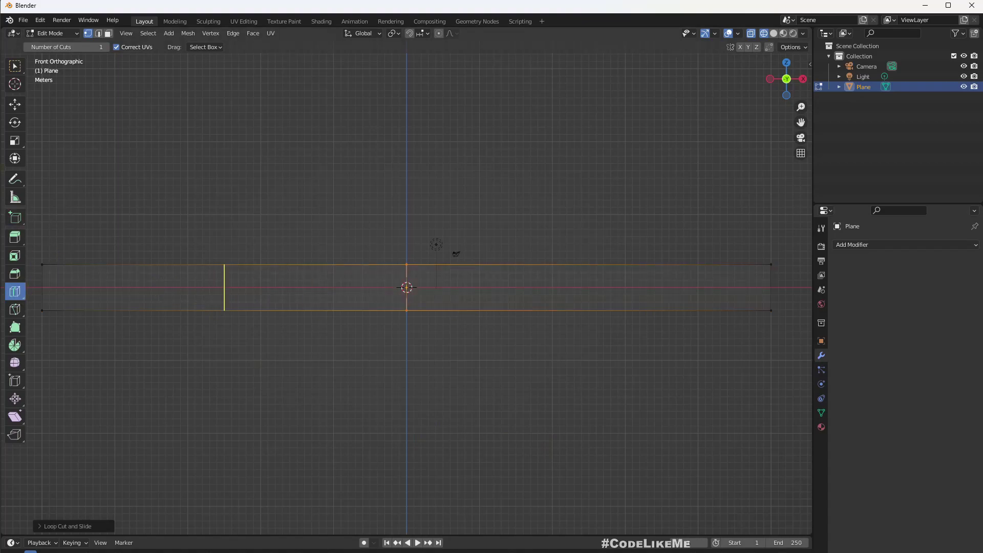
{"action": "left_click", "coordinate": [224, 287]}
{"action": "left_click", "coordinate": [592, 289]}
{"action": "left_click", "coordinate": [99, 285]}
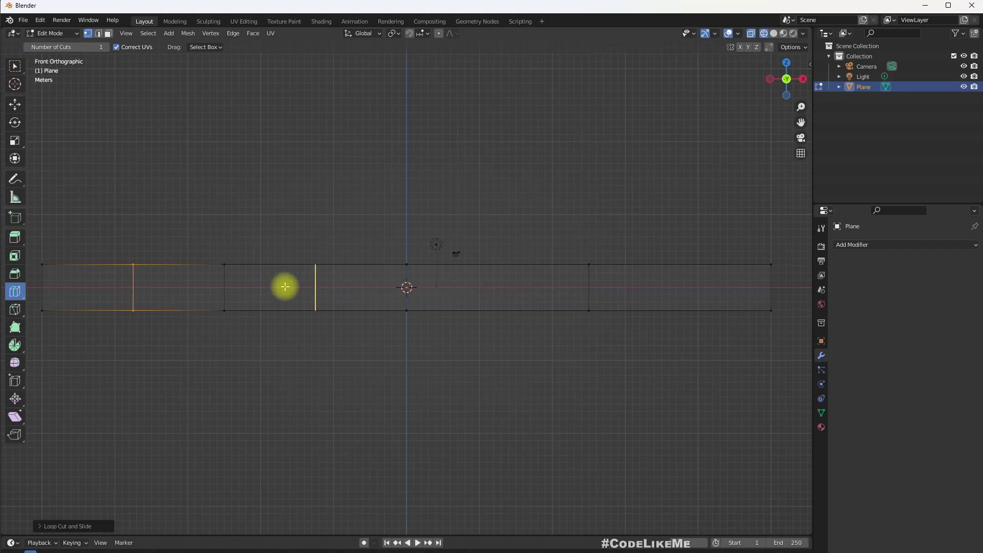
{"action": "left_click", "coordinate": [287, 287]}
{"action": "left_click", "coordinate": [476, 294]}
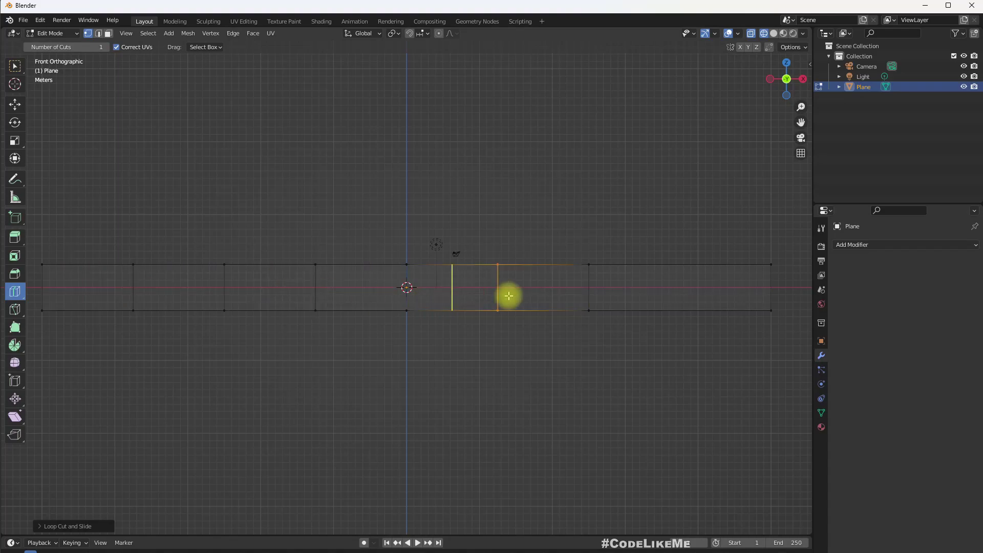
{"action": "left_click", "coordinate": [667, 294]}
Halve each of the eight segments with a vertical loop cut, making sixteen roughly square faces.
{"action": "left_click", "coordinate": [103, 292]}
{"action": "left_click", "coordinate": [195, 294]}
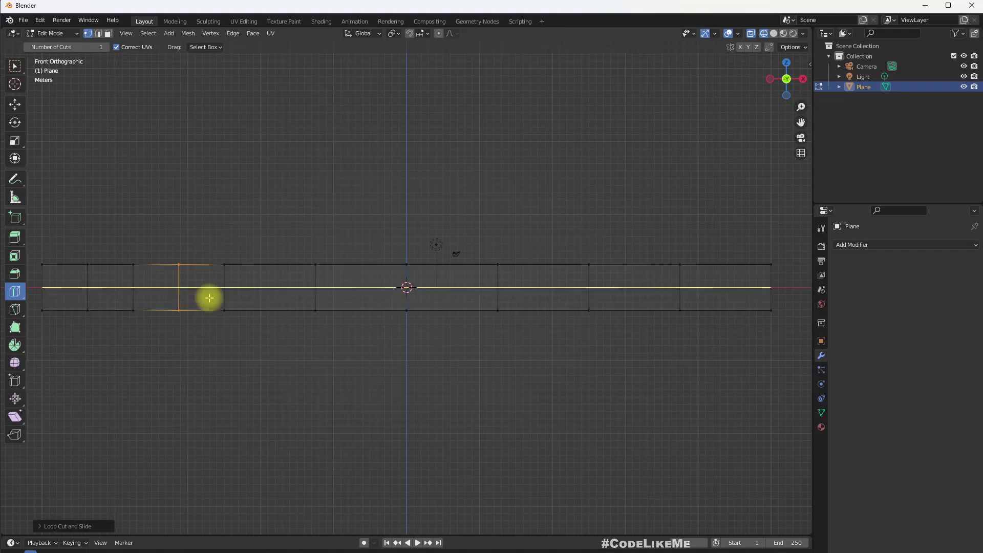
{"action": "left_click", "coordinate": [264, 302]}
{"action": "left_click", "coordinate": [379, 297]}
{"action": "left_click", "coordinate": [450, 301]}
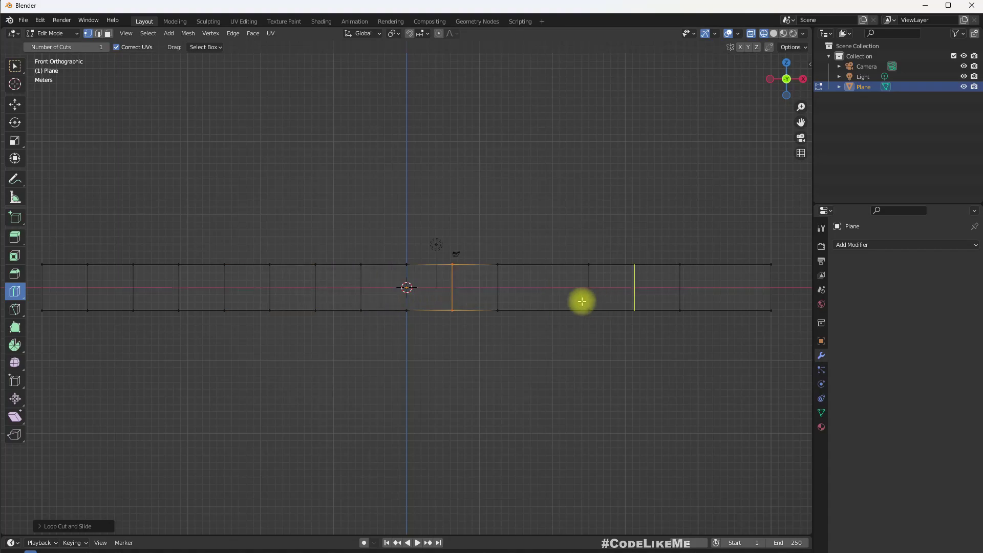
{"action": "left_click", "coordinate": [544, 297]}
{"action": "left_click", "coordinate": [635, 294]}
{"action": "left_click", "coordinate": [750, 290]}
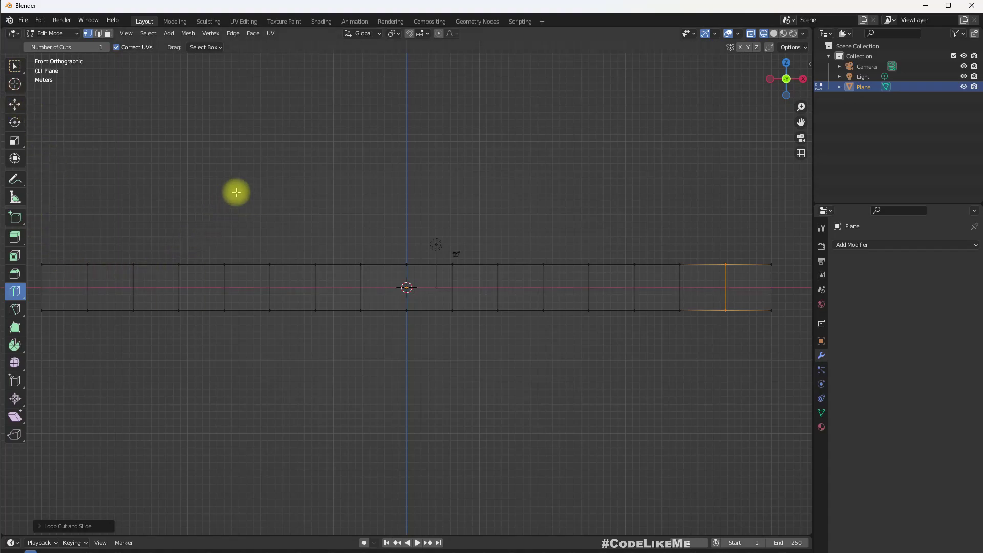
Select the entire mesh and subdivide it three times into a dense grid.
{"action": "left_click", "coordinate": [15, 66]}
{"action": "middle_click_drag", "start_coordinate": [266, 215], "coordinate": [289, 223]}
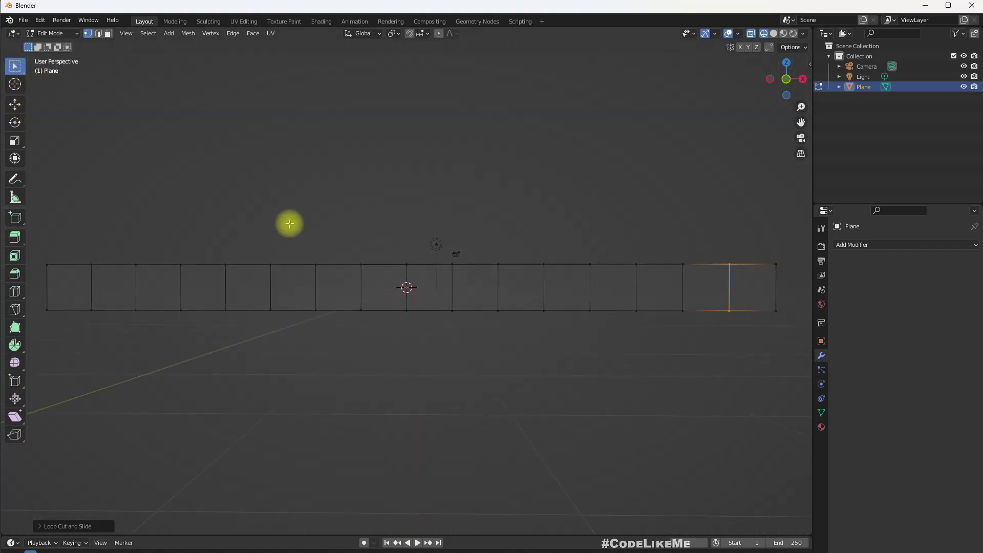
{"action": "key", "text": "a"}
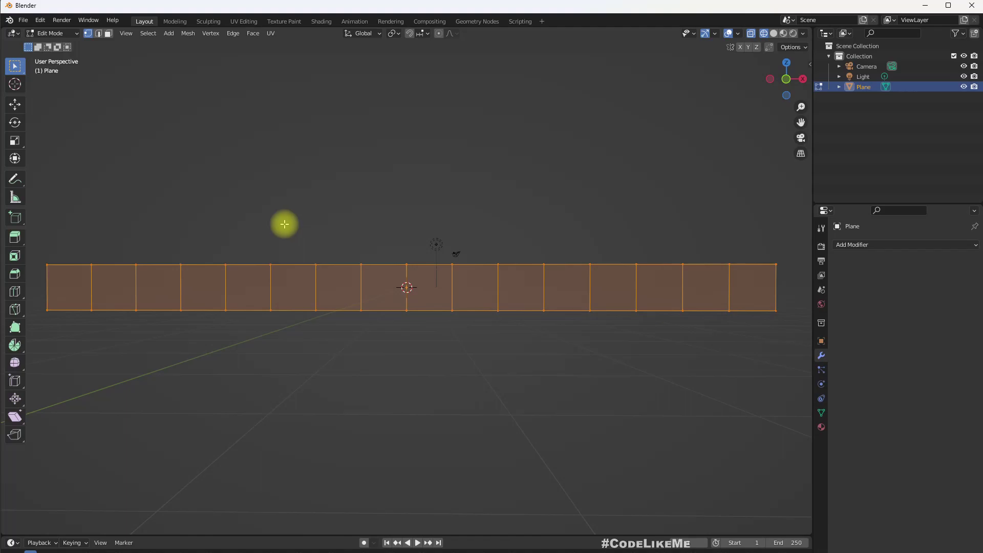
{"action": "right_click", "coordinate": [294, 283]}
{"action": "left_click", "coordinate": [295, 282]}
{"action": "right_click", "coordinate": [295, 283]}
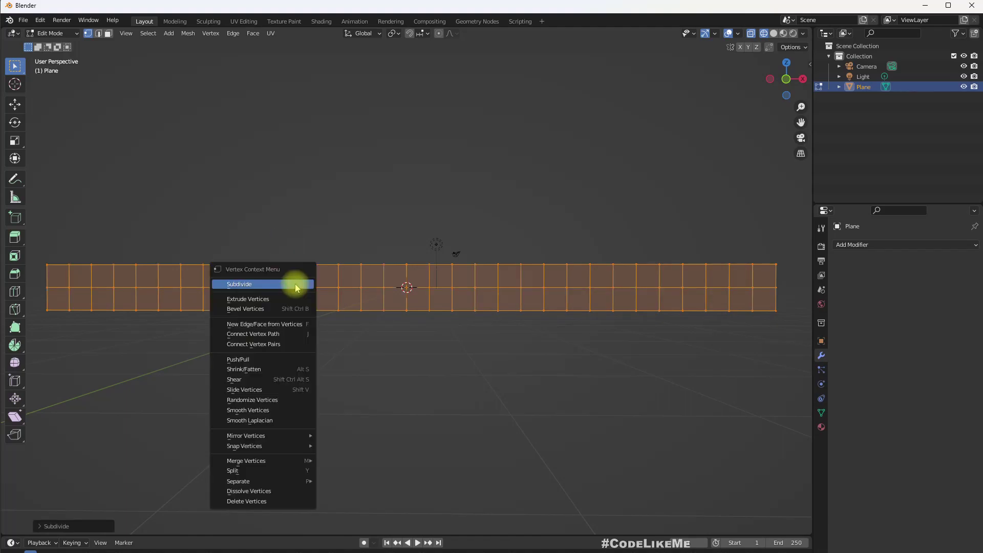
{"action": "left_click", "coordinate": [295, 284]}
{"action": "right_click", "coordinate": [295, 283]}
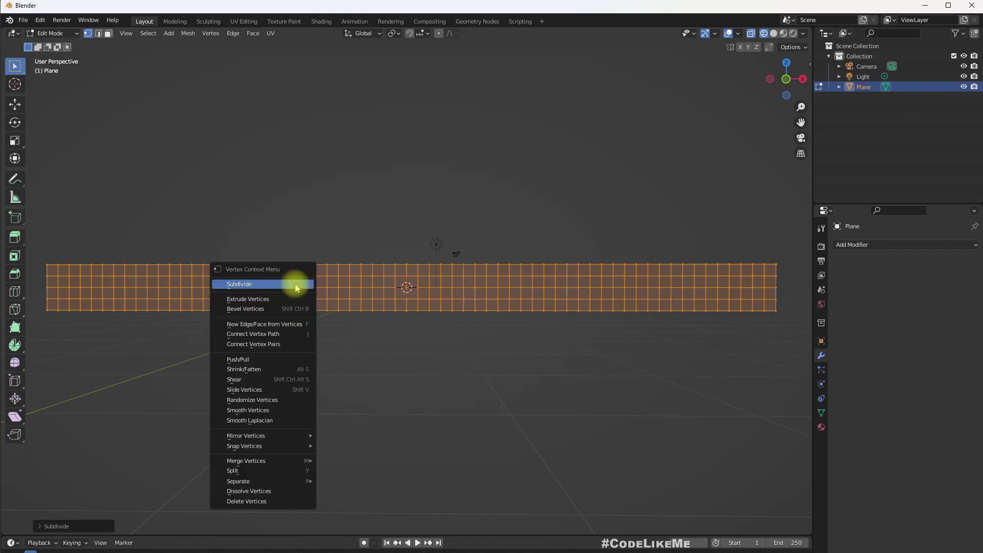
{"action": "left_click", "coordinate": [295, 283]}
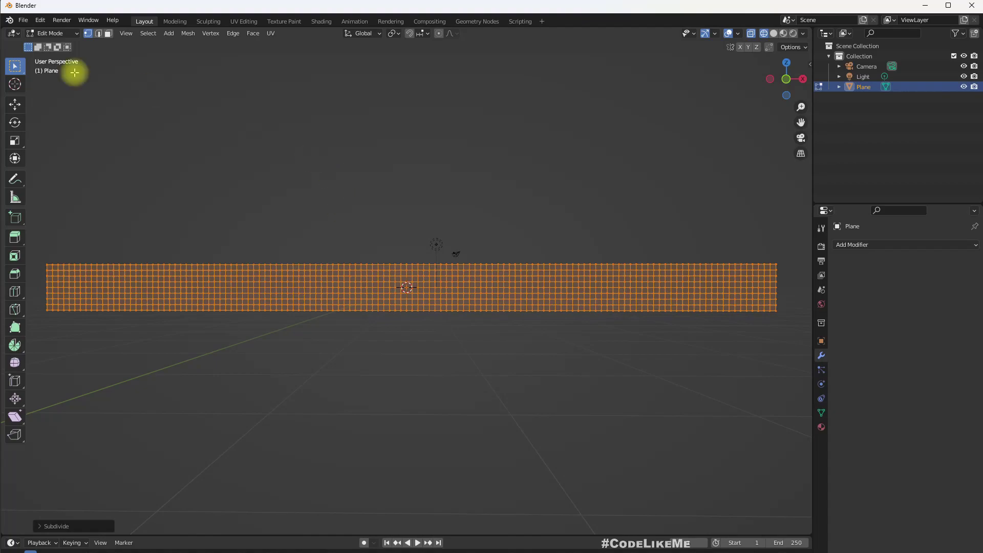
Start an FBX export with the transform axes set to X Forward and Z Up.
{"action": "left_click", "coordinate": [23, 19]}
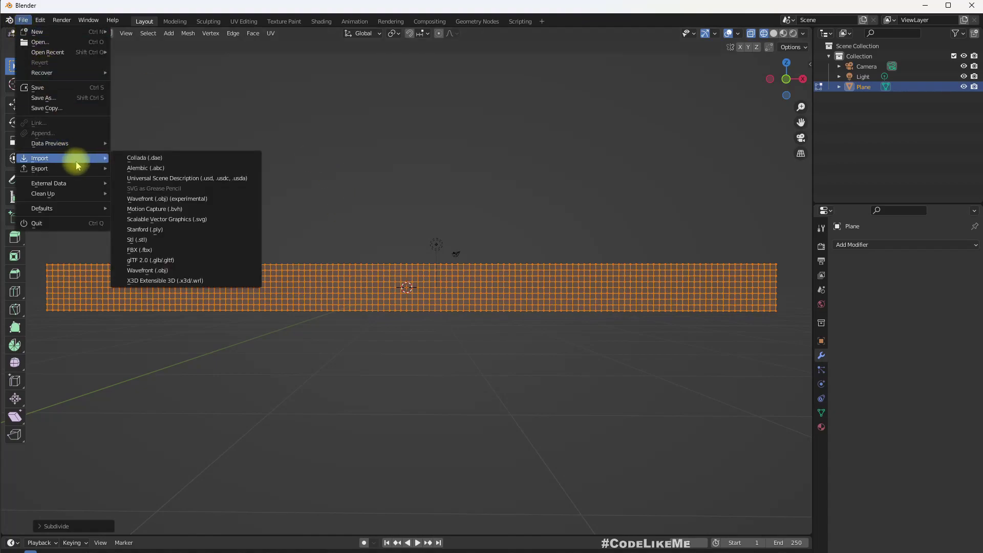
{"action": "mouse_move", "coordinate": [72, 169]}
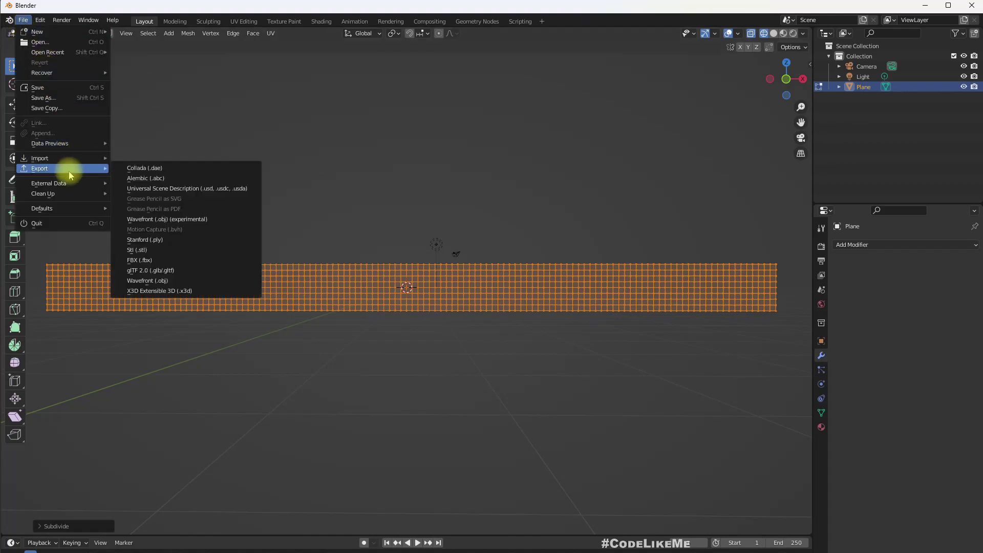
{"action": "left_click", "coordinate": [153, 260]}
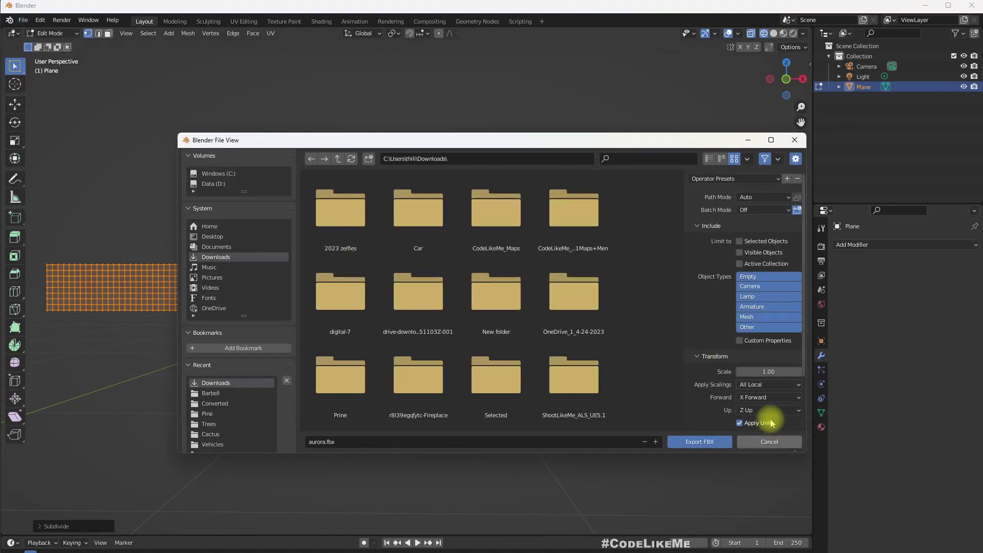
{"action": "left_click", "coordinate": [748, 409]}
{"action": "left_click", "coordinate": [746, 376]}
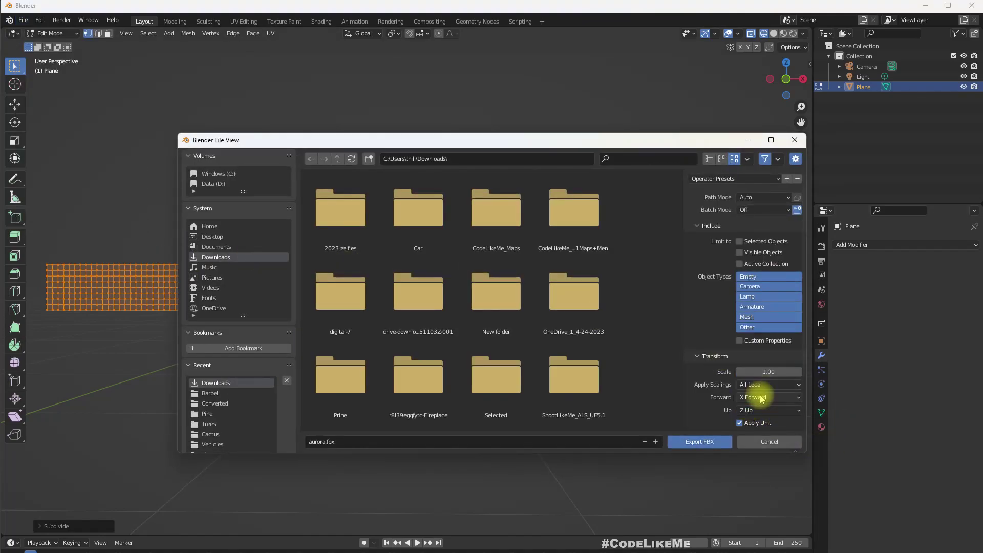
{"action": "left_click", "coordinate": [762, 397]}
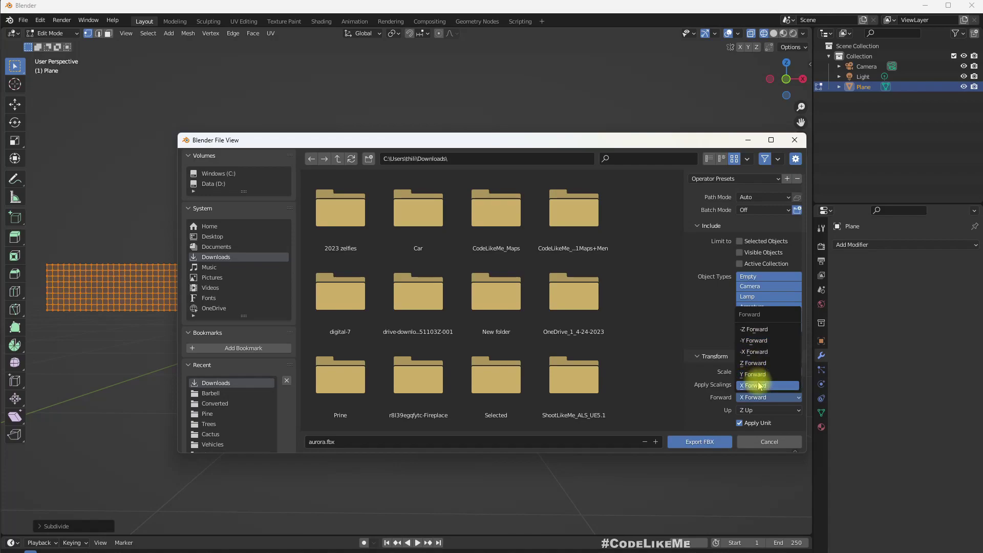
{"action": "left_click", "coordinate": [758, 385]}
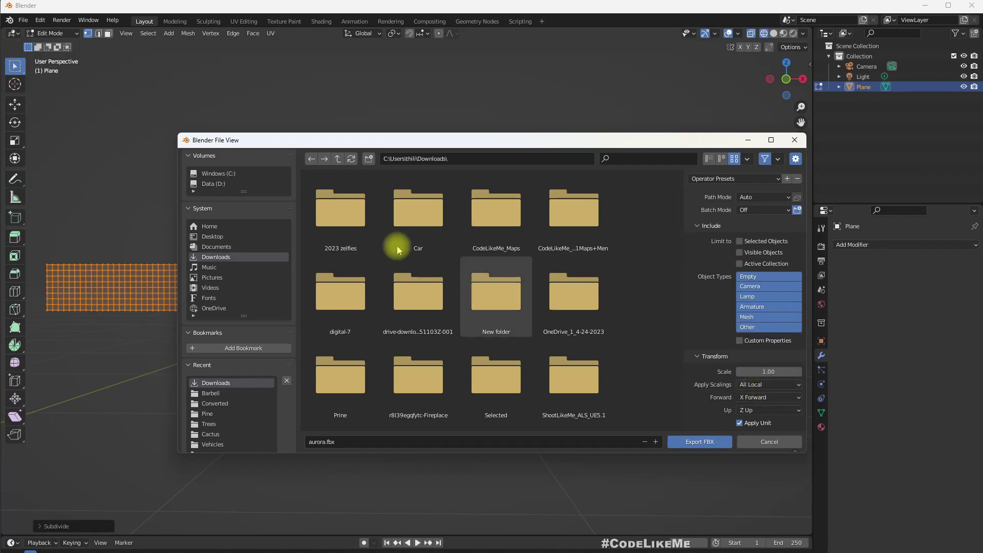
Export the mesh to the Downloads folder as SM_Aurora.fbx and return to Unreal Engine.
{"action": "left_click", "coordinate": [411, 443]}
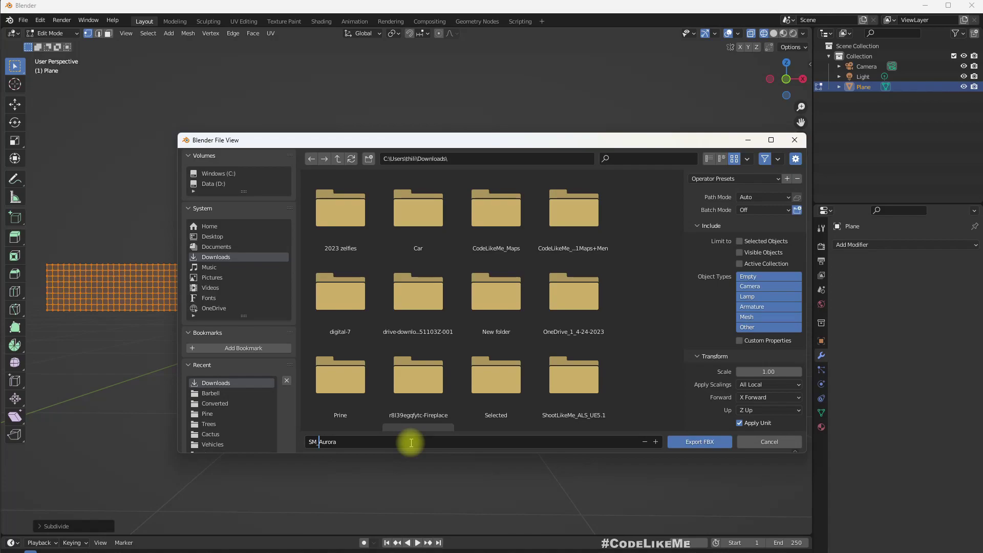
{"action": "type", "text": "_"}
{"action": "key", "text": "Return"}
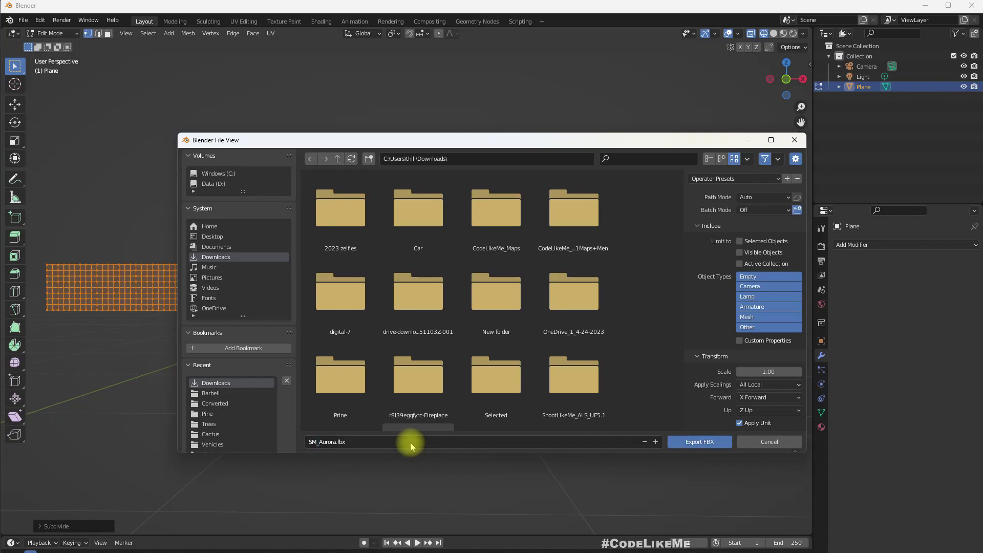
{"action": "left_click", "coordinate": [693, 441]}
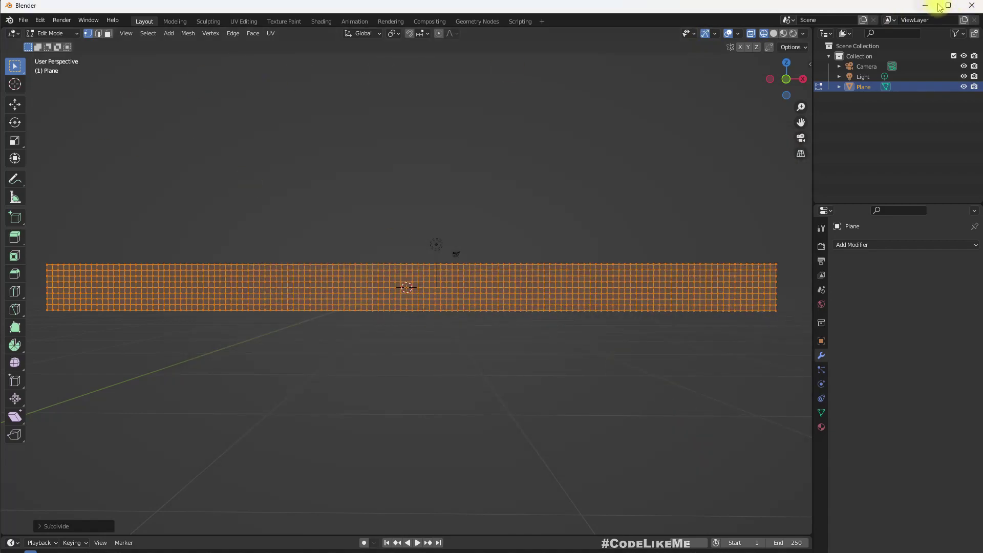
{"action": "left_click", "coordinate": [976, 7]}
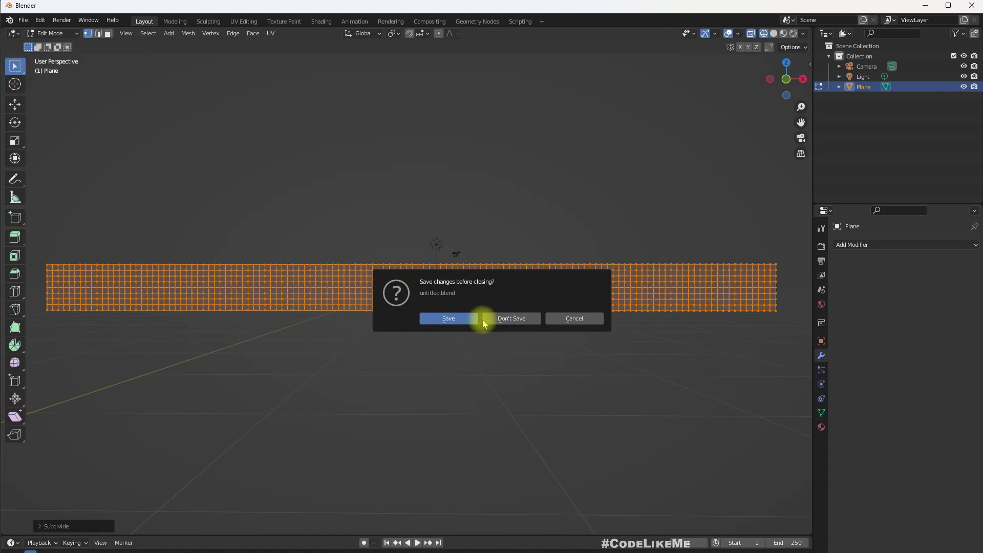
{"action": "left_click", "coordinate": [566, 322]}
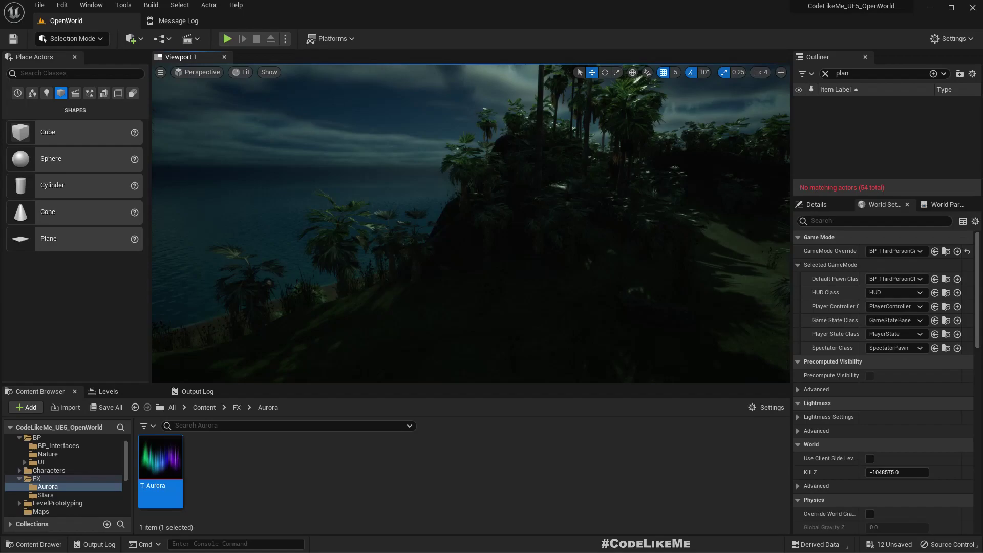
Import SM_Aurora.fbx into the FX/Aurora folder with the default options and place the mesh in the level above the terrain.
{"action": "left_click_drag", "start_coordinate": [320, 261], "coordinate": [263, 474]}
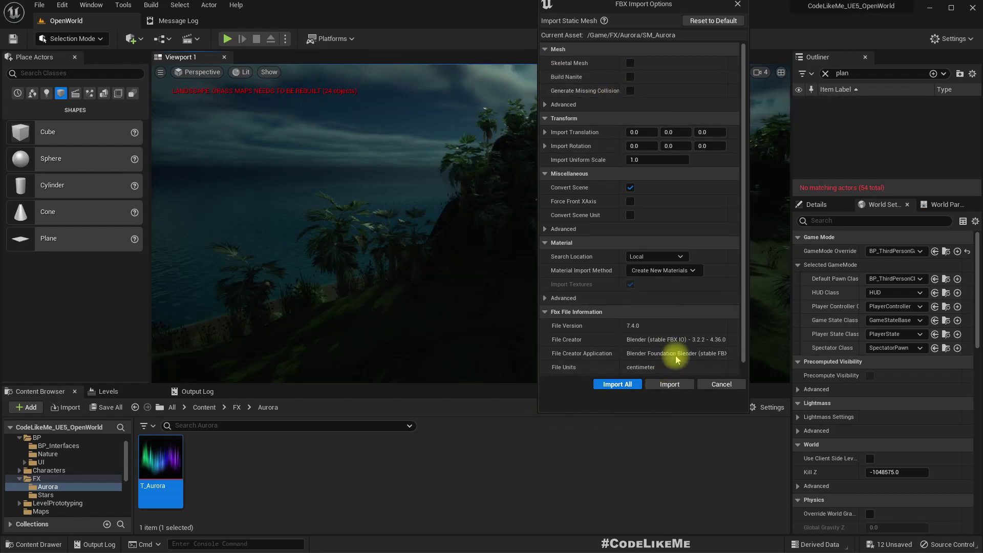
{"action": "left_click", "coordinate": [666, 385]}
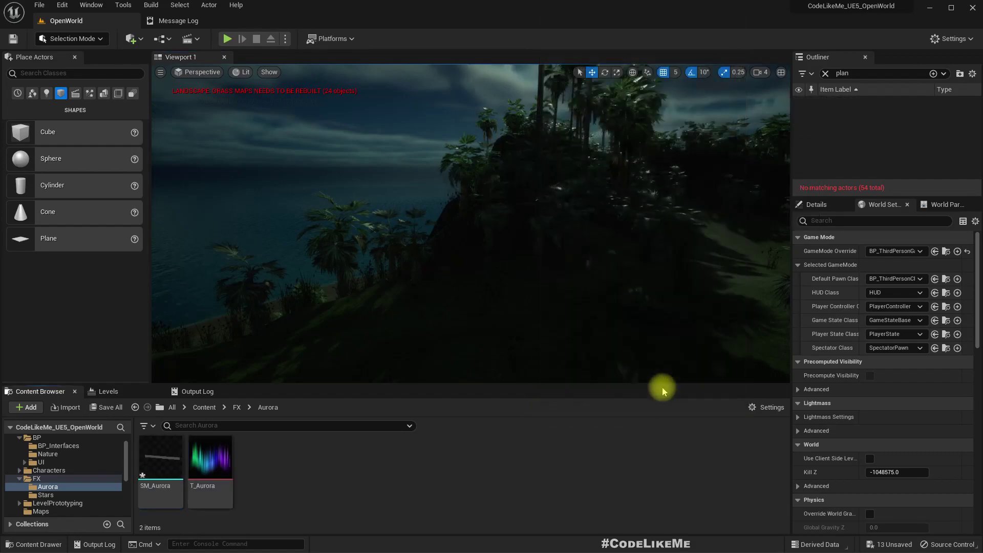
{"action": "right_click_drag", "start_coordinate": [537, 300], "coordinate": [470, 327]}
{"action": "left_click_drag", "start_coordinate": [162, 455], "coordinate": [461, 320]}
{"action": "right_click_drag", "start_coordinate": [461, 320], "coordinate": [619, 353]}
{"action": "right_click_drag", "start_coordinate": [425, 312], "coordinate": [481, 309]}
{"action": "left_click_drag", "start_coordinate": [327, 236], "coordinate": [415, 166]}
Rotate the aurora mesh about its vertical axis, setting the Z rotation to -90 degrees.
{"action": "right_click_drag", "start_coordinate": [358, 199], "coordinate": [479, 201]}
{"action": "key", "text": "e"}
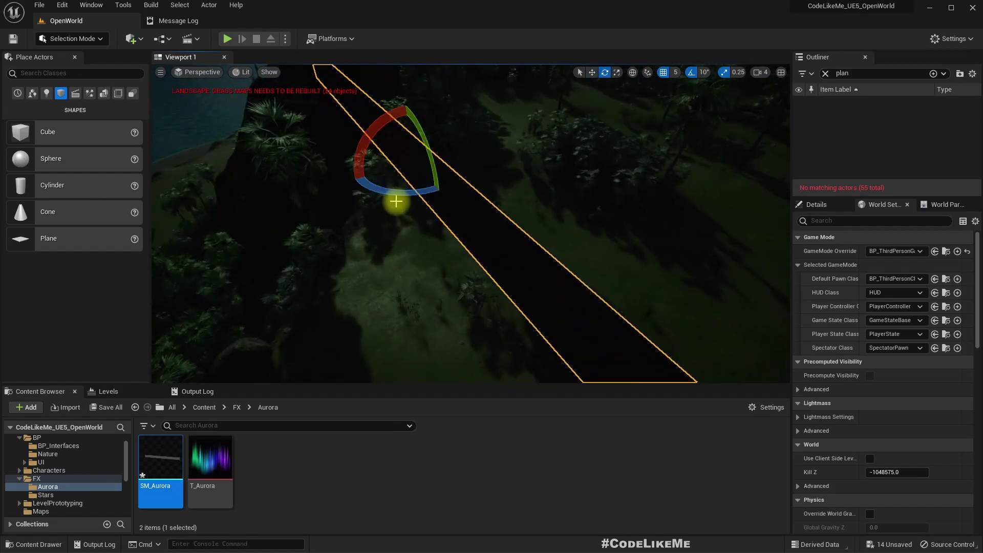
{"action": "left_click_drag", "start_coordinate": [379, 191], "coordinate": [327, 195]}
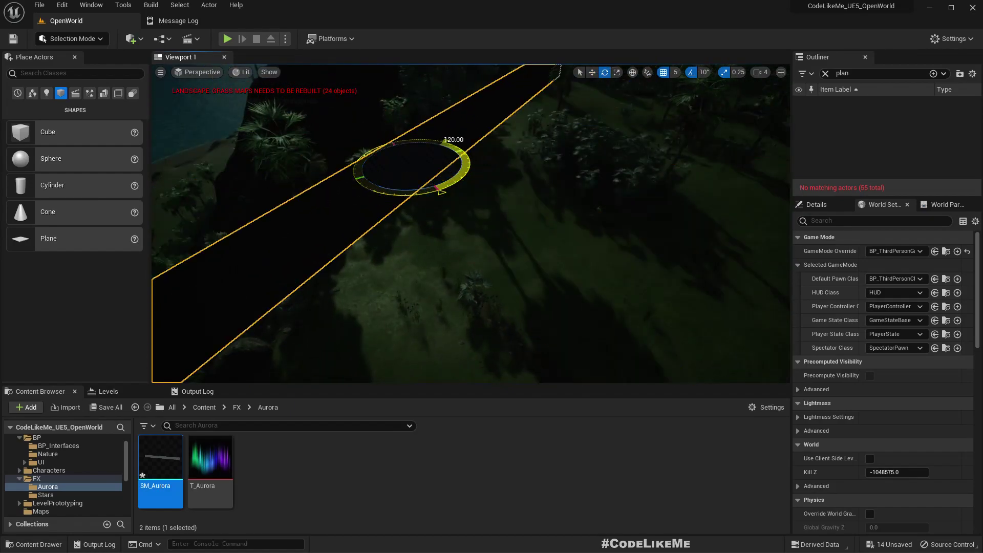
{"action": "right_click_drag", "start_coordinate": [432, 209], "coordinate": [369, 166]}
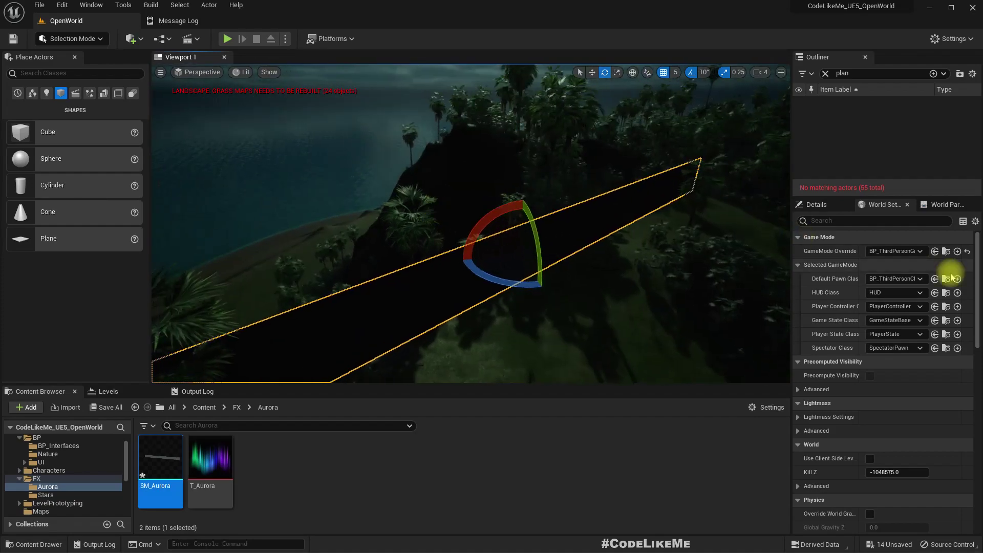
{"action": "left_click", "coordinate": [835, 209]}
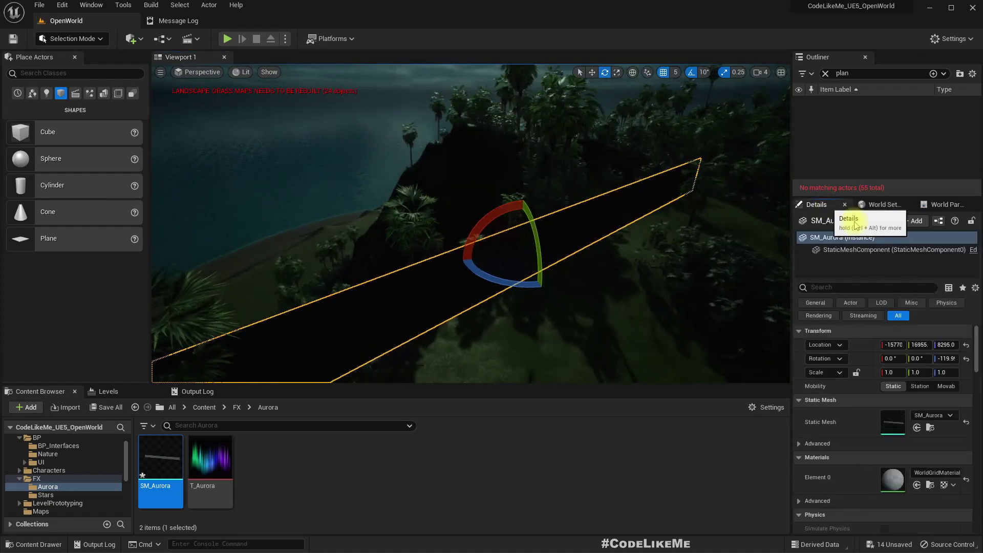
{"action": "left_click", "coordinate": [947, 358]}
{"action": "type", "text": "-90"}
{"action": "key", "text": "Return"}
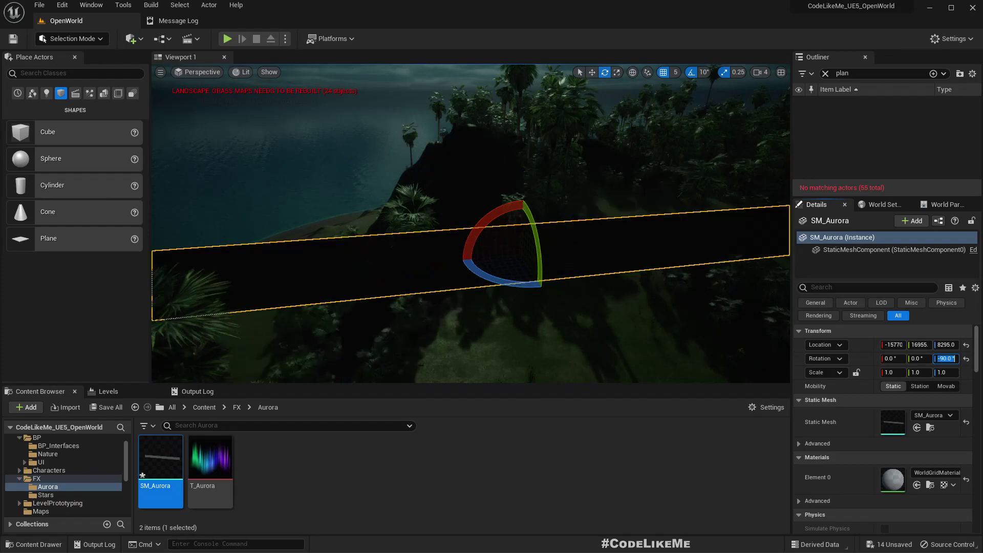
Move the aurora mesh far out over the sea and raise it to a Z location of about 28580.
{"action": "right_click_drag", "start_coordinate": [708, 329], "coordinate": [660, 302]}
{"action": "right_click_drag", "start_coordinate": [614, 257], "coordinate": [614, 287]}
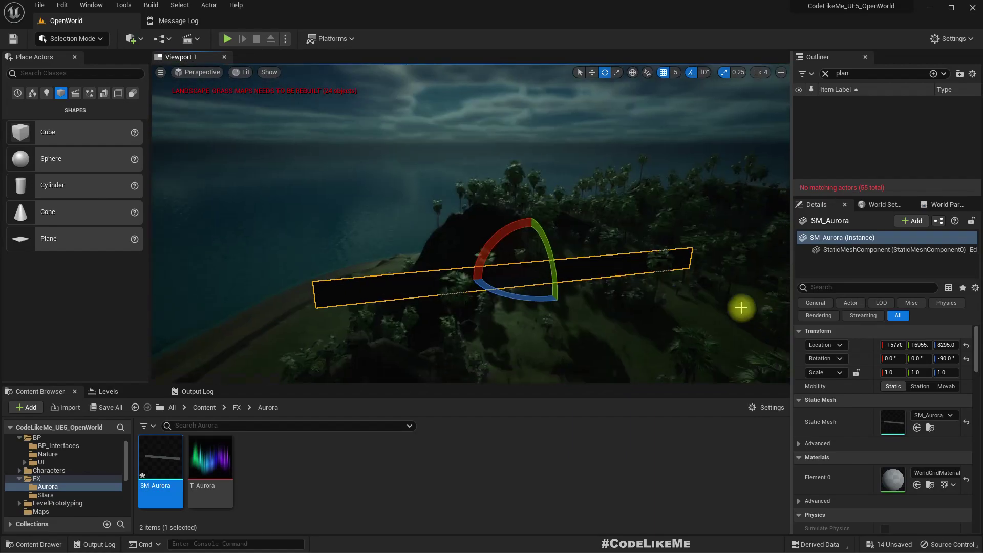
{"action": "key", "text": "w"}
{"action": "left_click_drag", "start_coordinate": [564, 302], "coordinate": [236, 160]}
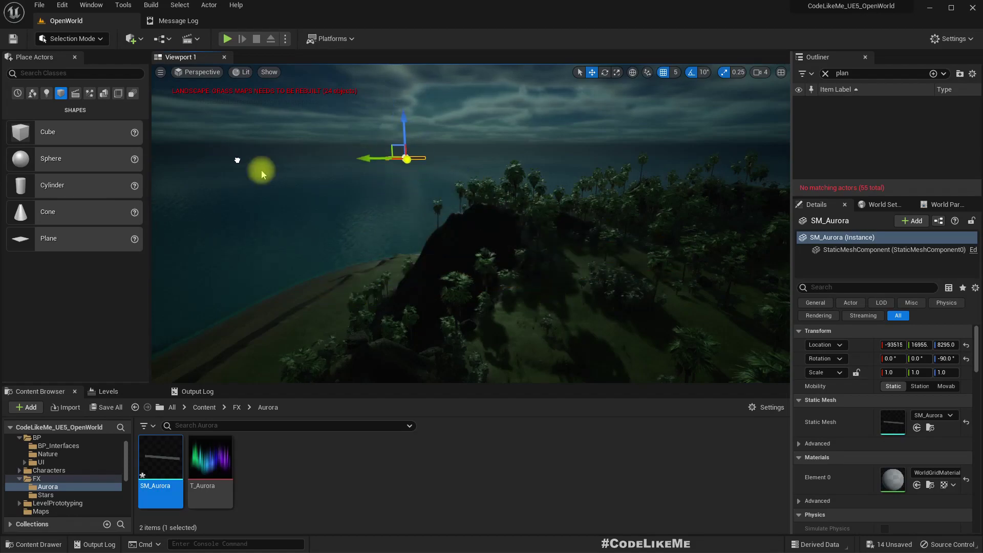
{"action": "right_click_drag", "start_coordinate": [353, 200], "coordinate": [371, 185]}
{"action": "left_click_drag", "start_coordinate": [375, 149], "coordinate": [374, 69]}
{"action": "key", "text": "f"}
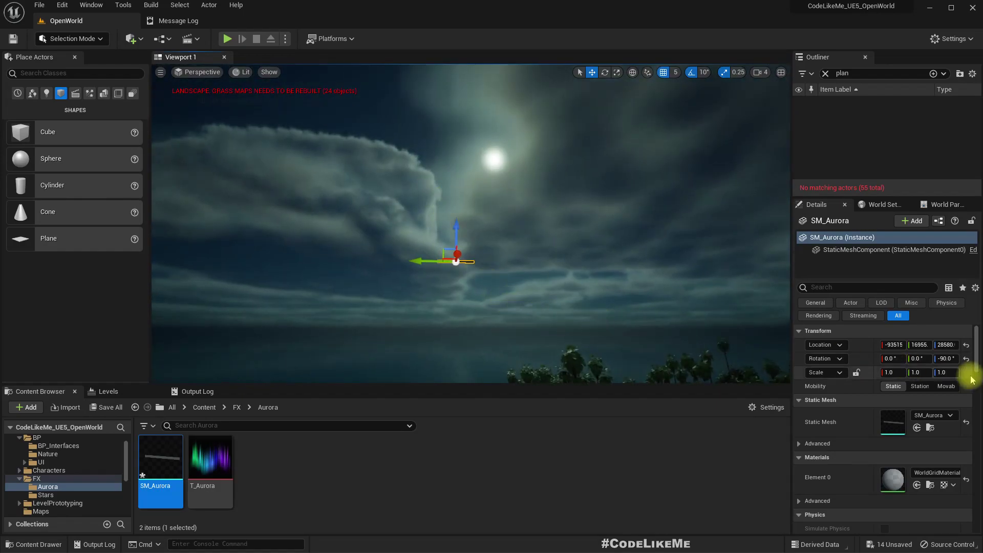
Try a Y scale of 10000 on the aurora mesh and restore the Y scale to 1.
{"action": "left_click", "coordinate": [892, 372]}
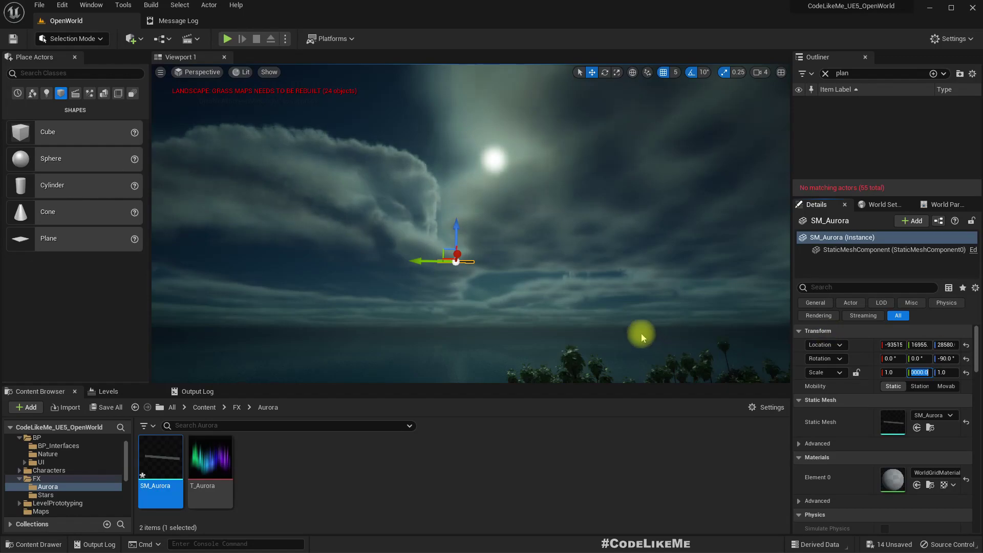
{"action": "key", "text": "Return"}
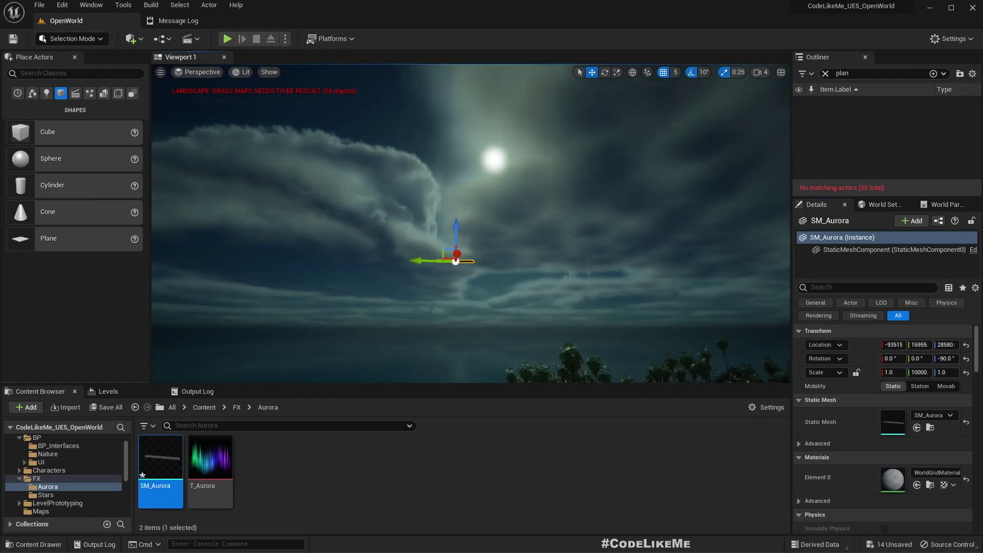
{"action": "right_click_drag", "start_coordinate": [471, 223], "coordinate": [531, 272]}
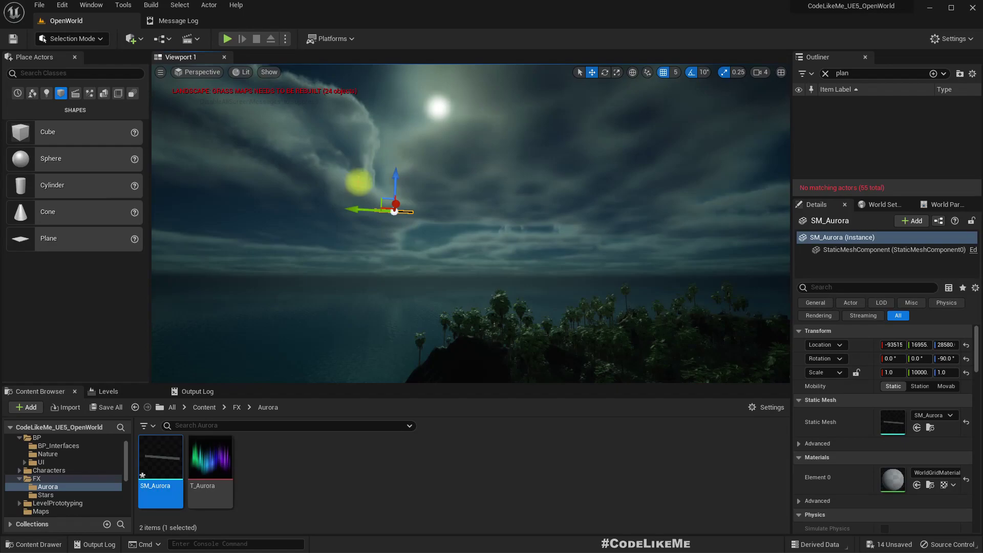
{"action": "left_click", "coordinate": [921, 372]}
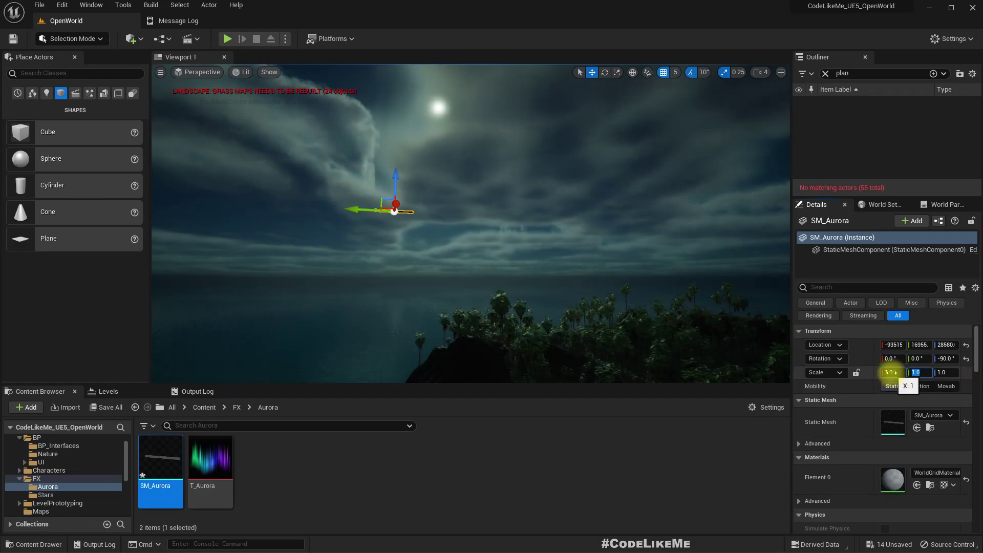
Switch the transform gizmo to local space and set the aurora mesh's X scale to 100.
{"action": "left_click", "coordinate": [633, 73]}
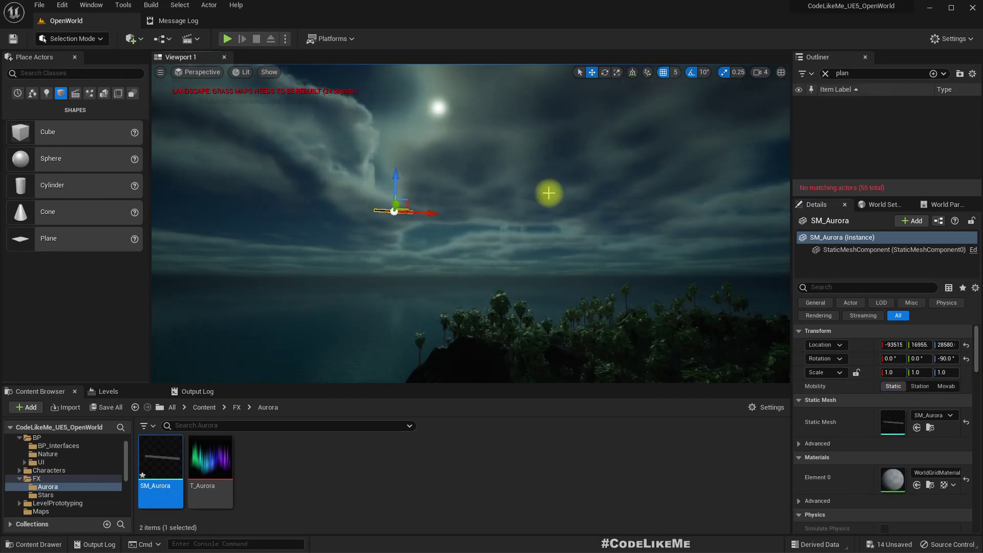
{"action": "left_click", "coordinate": [898, 376]}
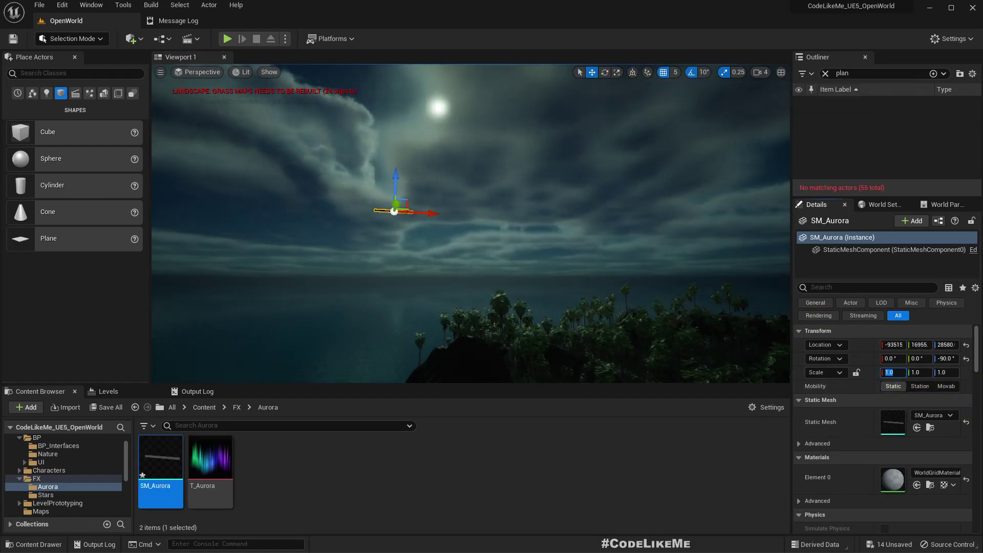
{"action": "type", "text": "100"}
{"action": "key", "text": "Return"}
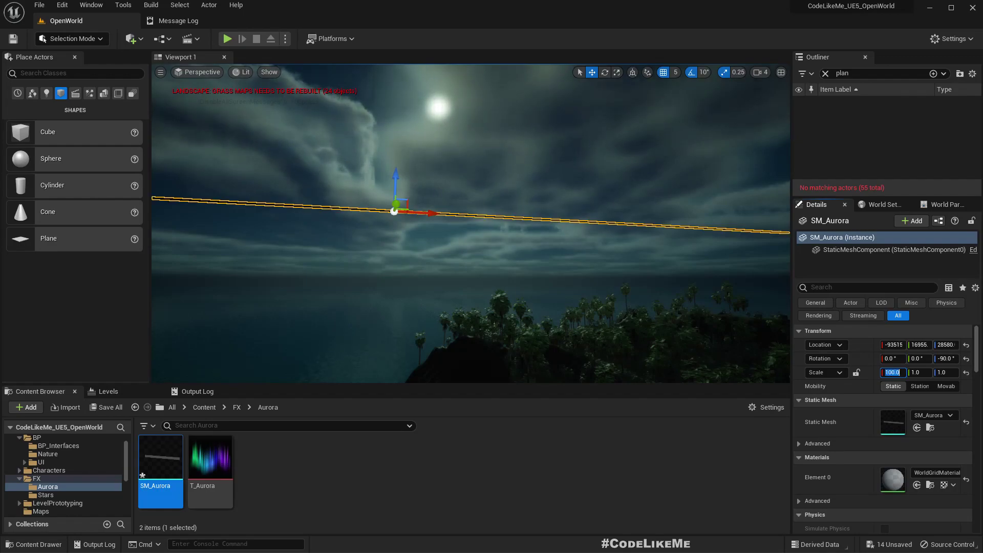
Set the aurora mesh's Z scale to 100.
{"action": "mouse_move", "coordinate": [486, 239]}
{"action": "right_mouse_down"}
{"action": "mouse_move", "coordinate": [327, 273]}
{"action": "mouse_move", "coordinate": [435, 266]}
{"action": "mouse_move", "coordinate": [487, 240]}
{"action": "right_mouse_up"}
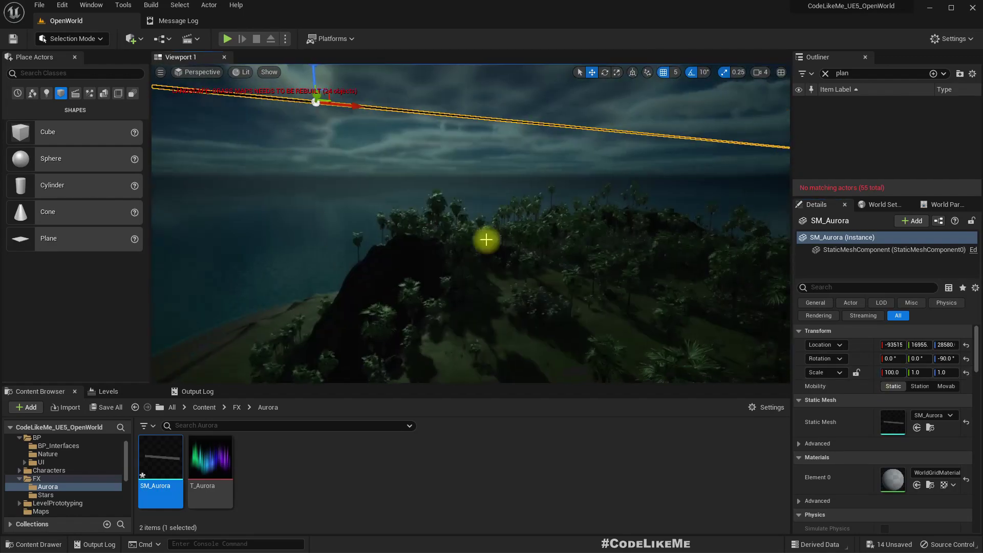
{"action": "left_click", "coordinate": [945, 373]}
{"action": "type", "text": "10"}
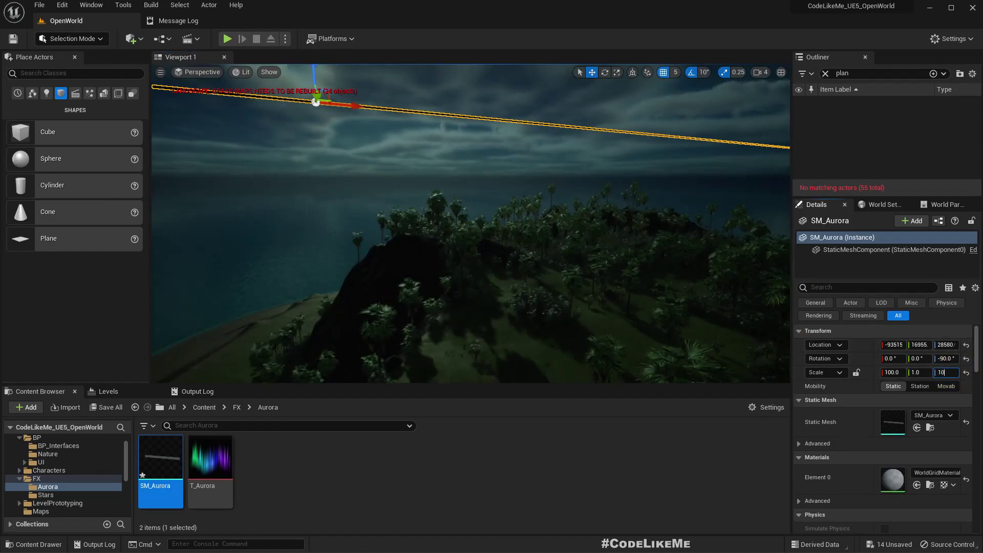
{"action": "type", "text": "0"}
{"action": "key", "text": "Return"}
Raise the viewport camera speed to 7 and move the aurora mesh farther out to sea, high among the clouds.
{"action": "right_click_drag", "start_coordinate": [562, 315], "coordinate": [529, 266]}
{"action": "right_click_drag", "start_coordinate": [563, 296], "coordinate": [659, 333]}
{"action": "left_click", "coordinate": [758, 72]}
{"action": "left_click", "coordinate": [823, 96]}
{"action": "left_click_drag", "start_coordinate": [536, 353], "coordinate": [368, 284]}
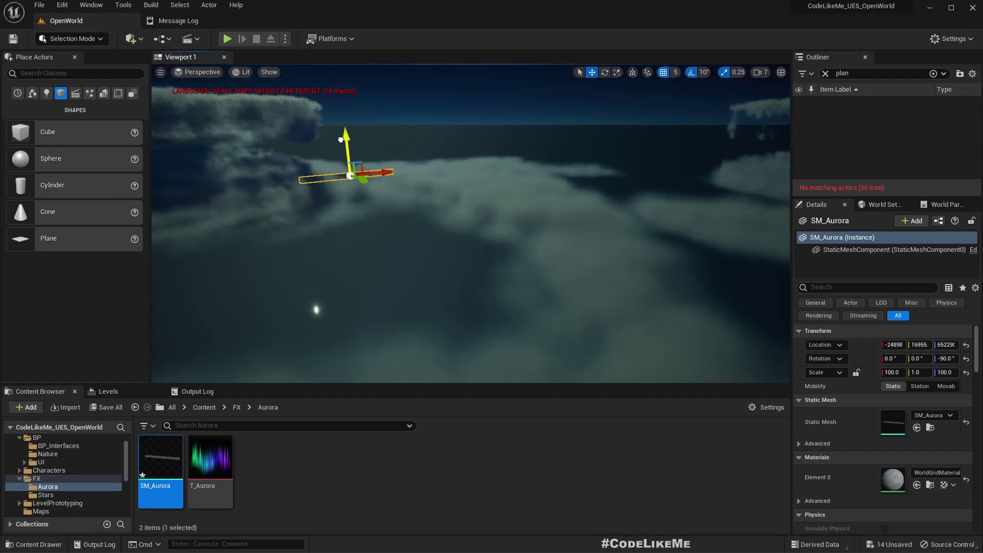
{"action": "right_click_drag", "start_coordinate": [337, 102], "coordinate": [247, 72]}
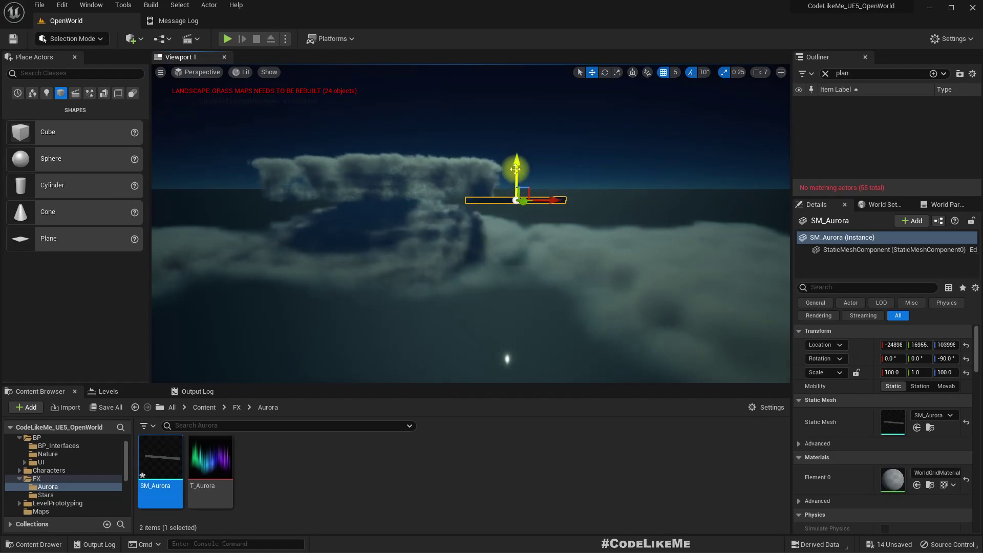
Push the aurora mesh farther away from the island and lower it toward the sea horizon.
{"action": "right_click_drag", "start_coordinate": [515, 169], "coordinate": [537, 221]}
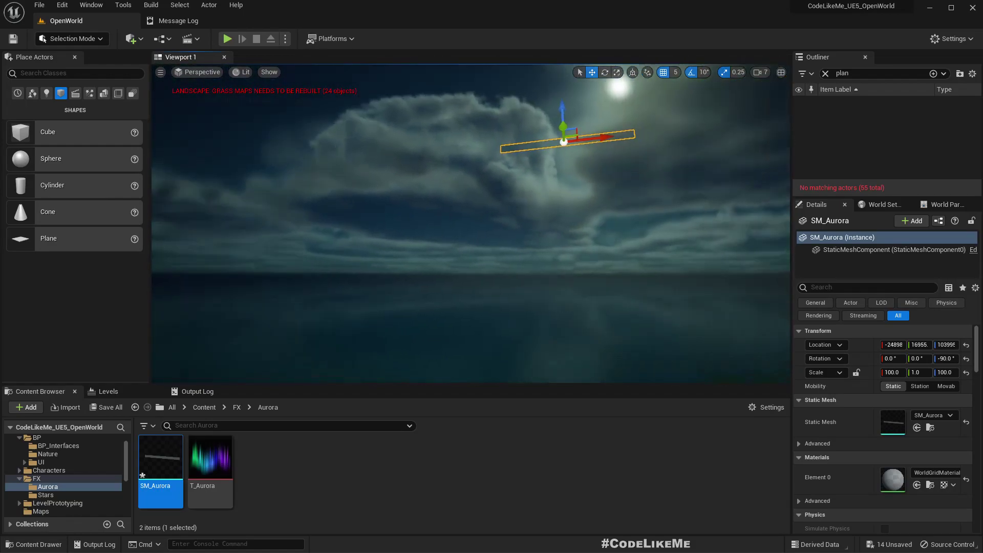
{"action": "right_click_drag", "start_coordinate": [537, 277], "coordinate": [535, 298]}
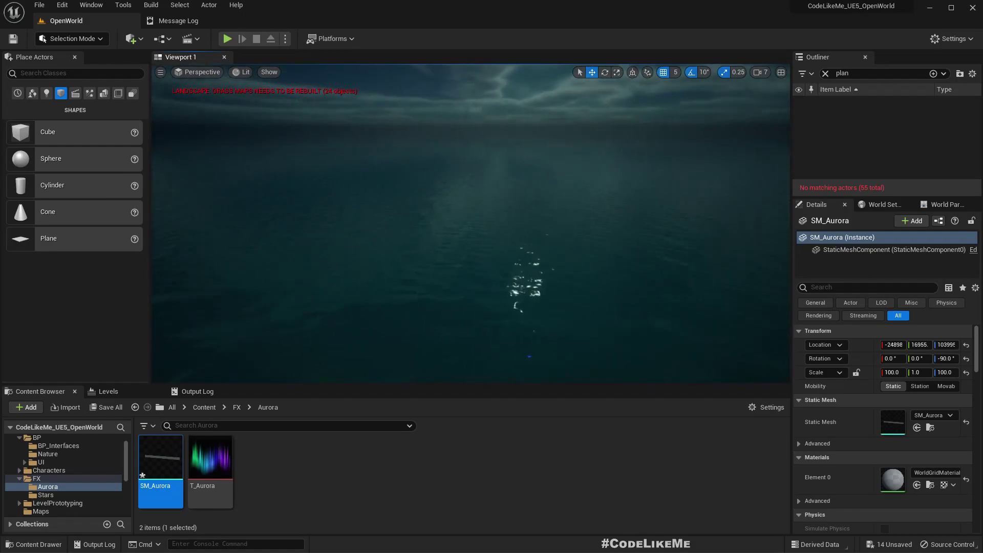
{"action": "right_click_drag", "start_coordinate": [461, 204], "coordinate": [500, 201]}
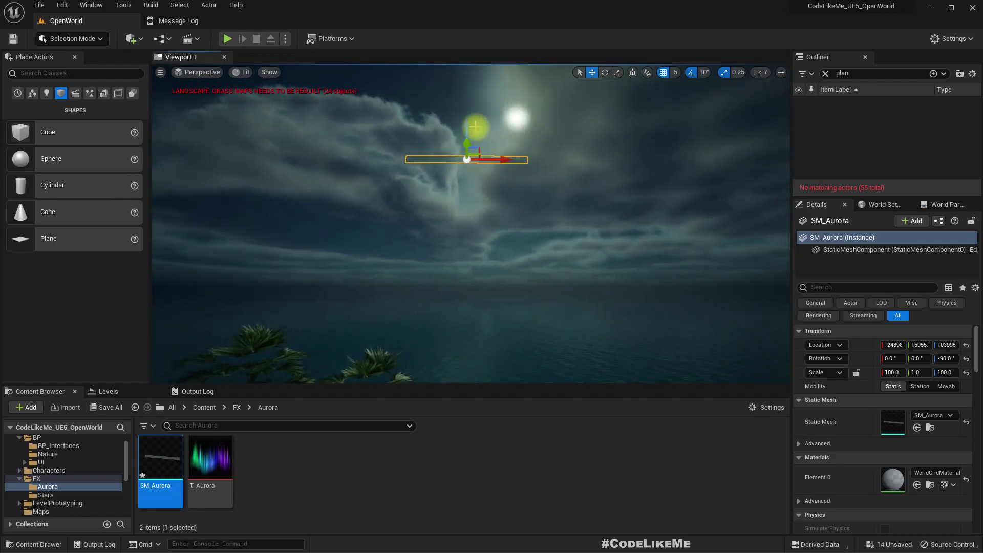
{"action": "left_click_drag", "start_coordinate": [477, 126], "coordinate": [471, 219]}
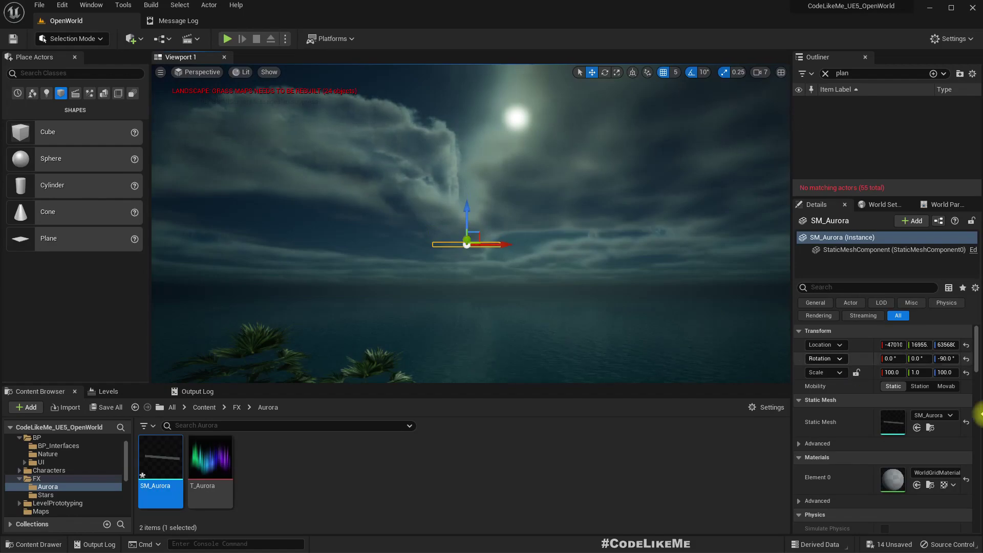
Lengthen the aurora mesh by setting its X scale first to 1000 and finally to 2000.
{"action": "left_click", "coordinate": [895, 373]}
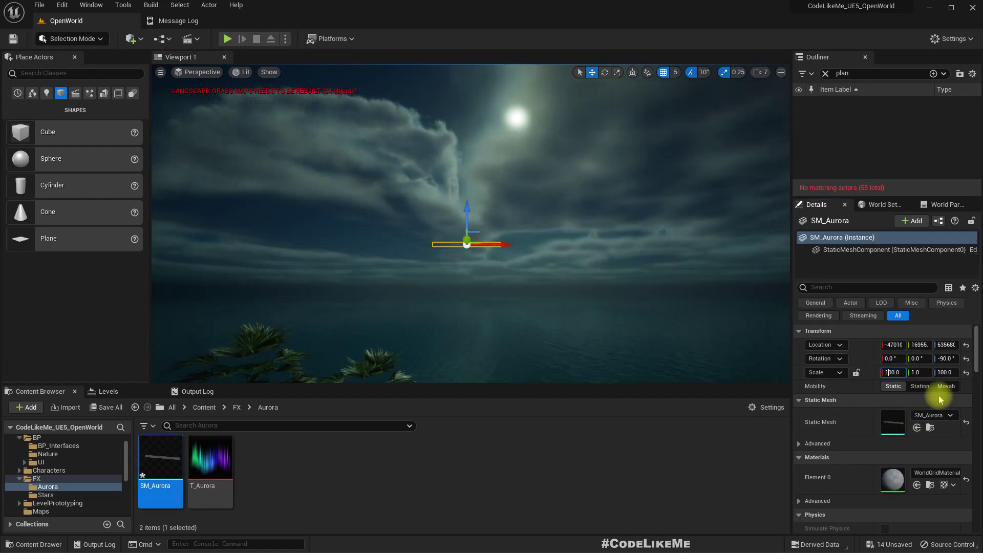
{"action": "key", "text": "Return"}
{"action": "right_click_drag", "start_coordinate": [410, 232], "coordinate": [376, 213]}
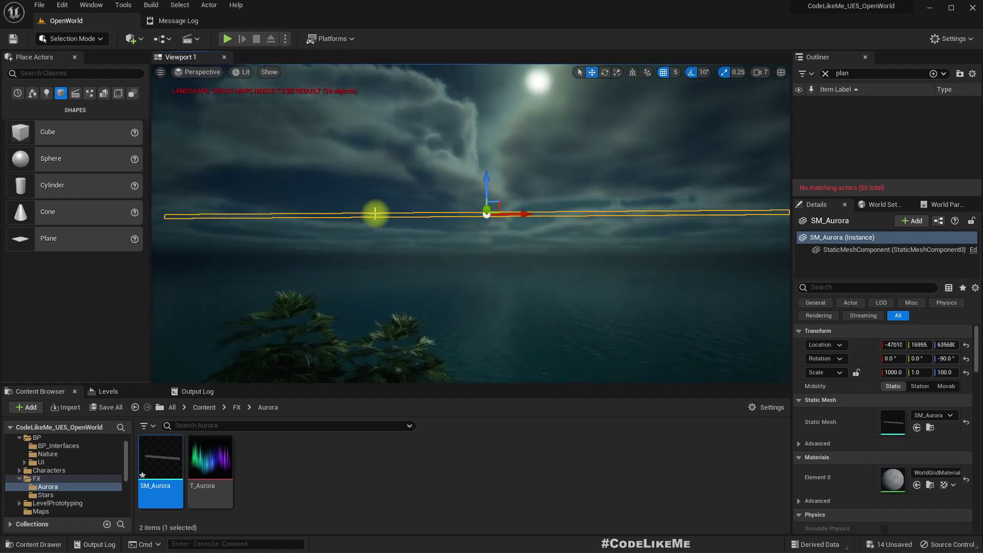
{"action": "left_click", "coordinate": [891, 373]}
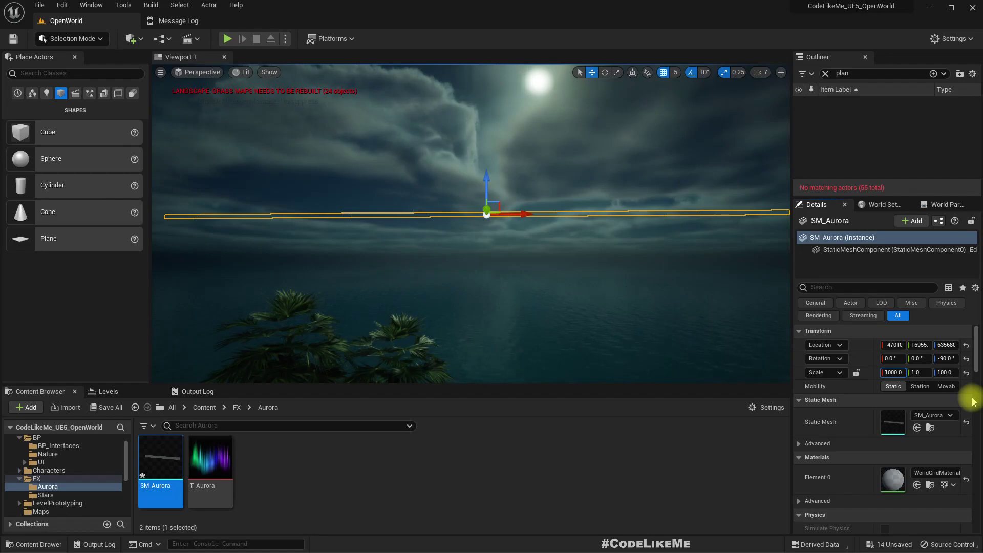
{"action": "right_click_drag", "start_coordinate": [366, 310], "coordinate": [417, 314]}
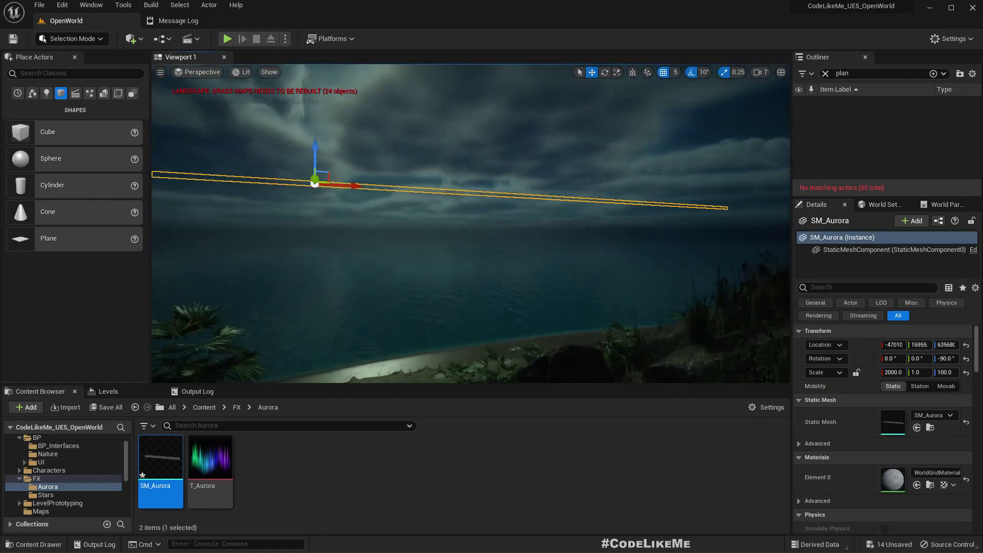
Increase the aurora mesh's height by setting its Z scale first to 1000 and finally to 2000.
{"action": "left_click_drag", "start_coordinate": [947, 372], "coordinate": [944, 372]}
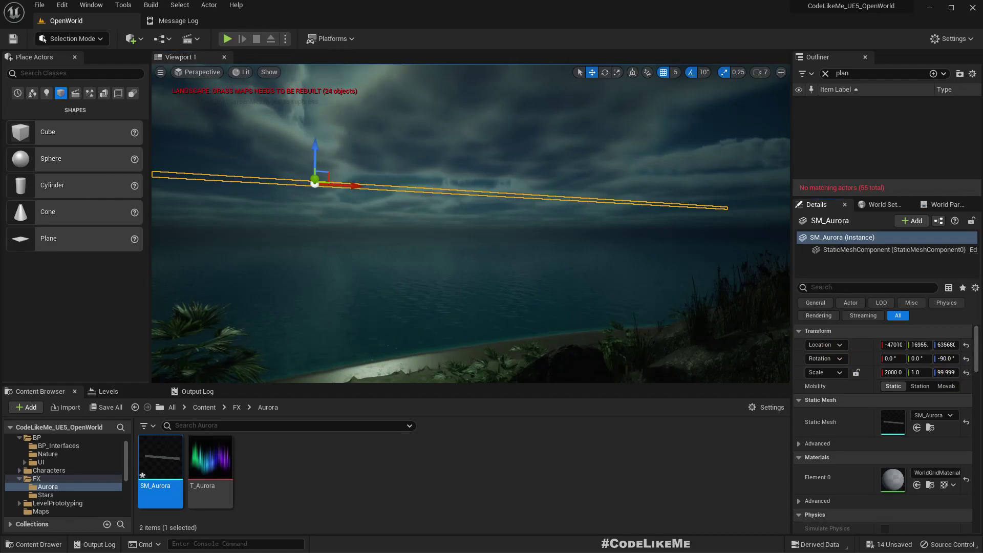
{"action": "left_click", "coordinate": [955, 372]}
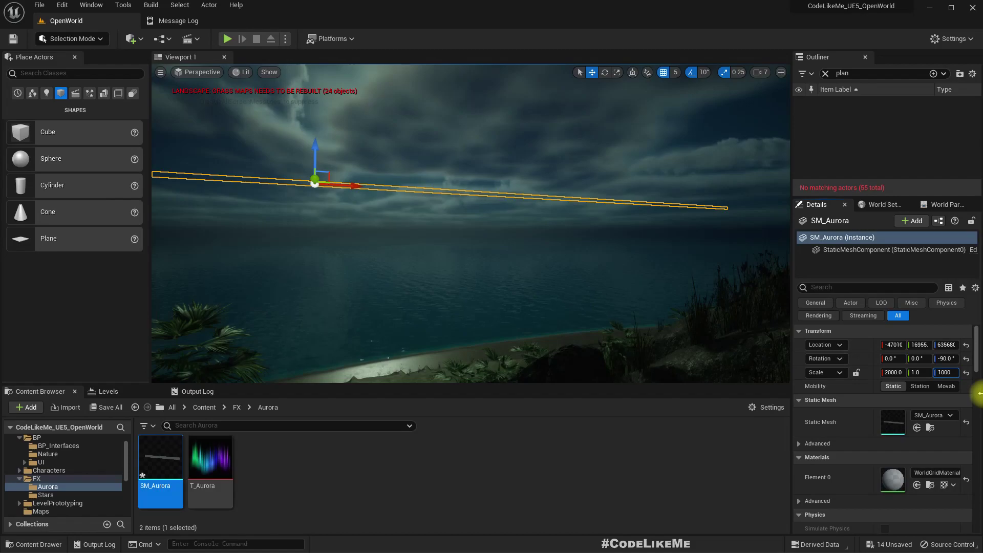
{"action": "key", "text": "Return"}
{"action": "mouse_move", "coordinate": [162, 223]}
{"action": "right_mouse_down"}
{"action": "mouse_move", "coordinate": [59, 218]}
{"action": "mouse_move", "coordinate": [174, 219]}
{"action": "right_mouse_up"}
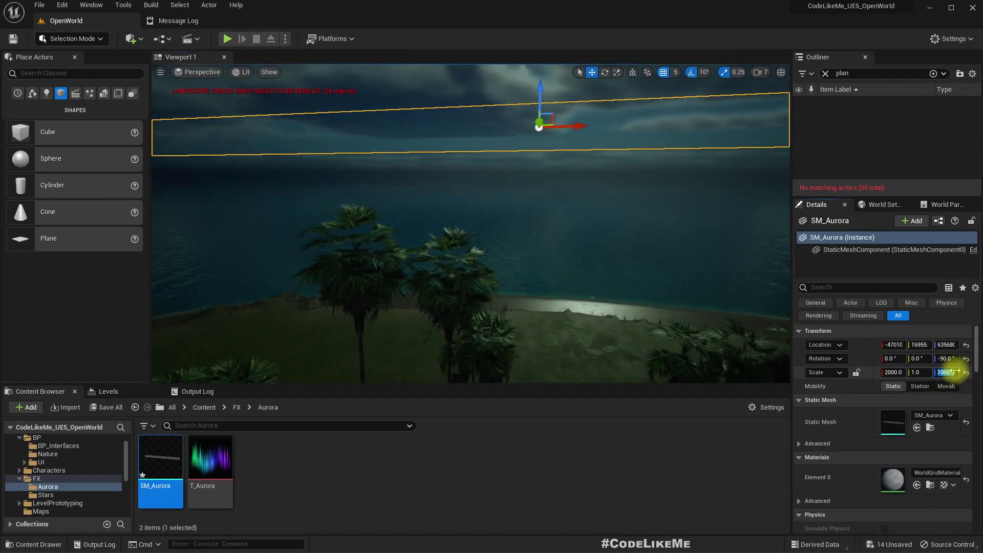
{"action": "key", "text": "Return"}
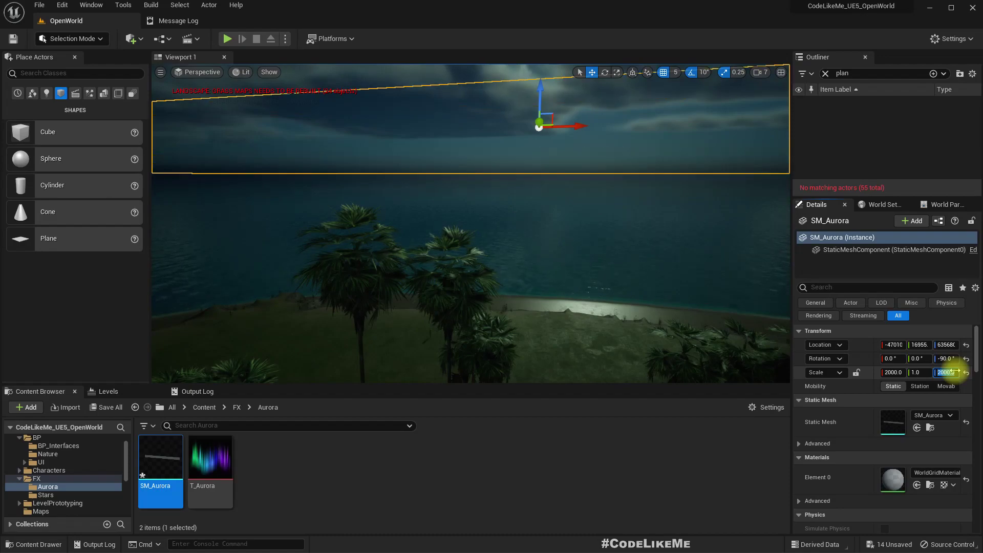
Raise the enlarged aurora mesh so that its lower edge sits just above the sea horizon.
{"action": "right_click_drag", "start_coordinate": [316, 220], "coordinate": [501, 178]}
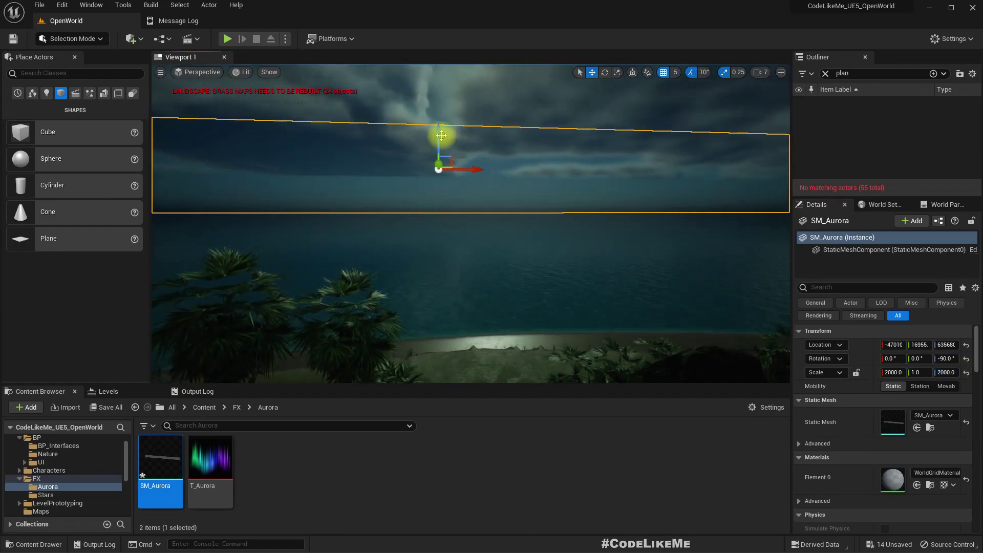
{"action": "mouse_move", "coordinate": [438, 134]}
{"action": "left_mouse_down"}
{"action": "mouse_move", "coordinate": [439, 115]}
{"action": "mouse_move", "coordinate": [444, 124]}
{"action": "left_mouse_up"}
{"action": "right_click_drag", "start_coordinate": [527, 226], "coordinate": [456, 201]}
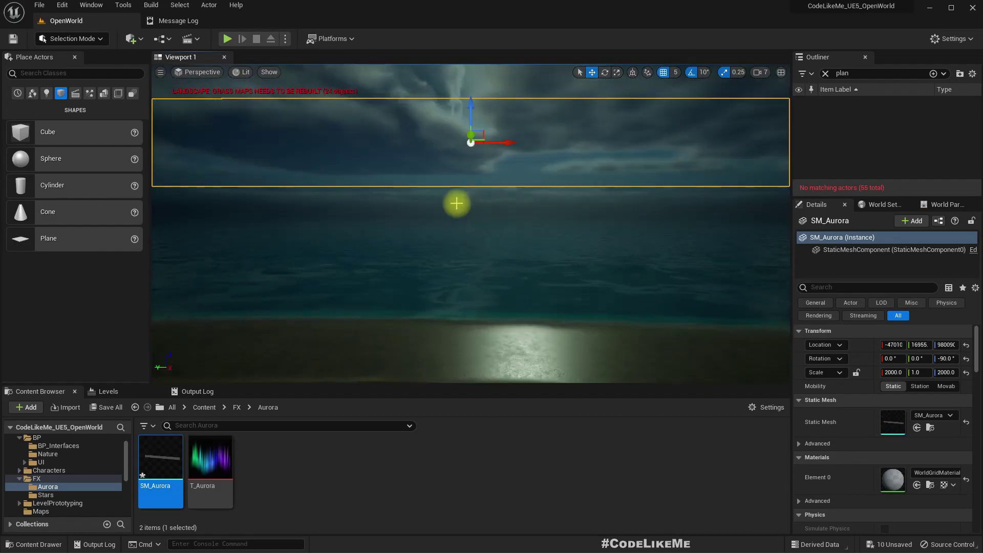
Create a material from the T_Aurora texture and name it M_Aurora.
{"action": "right_click", "coordinate": [197, 451]}
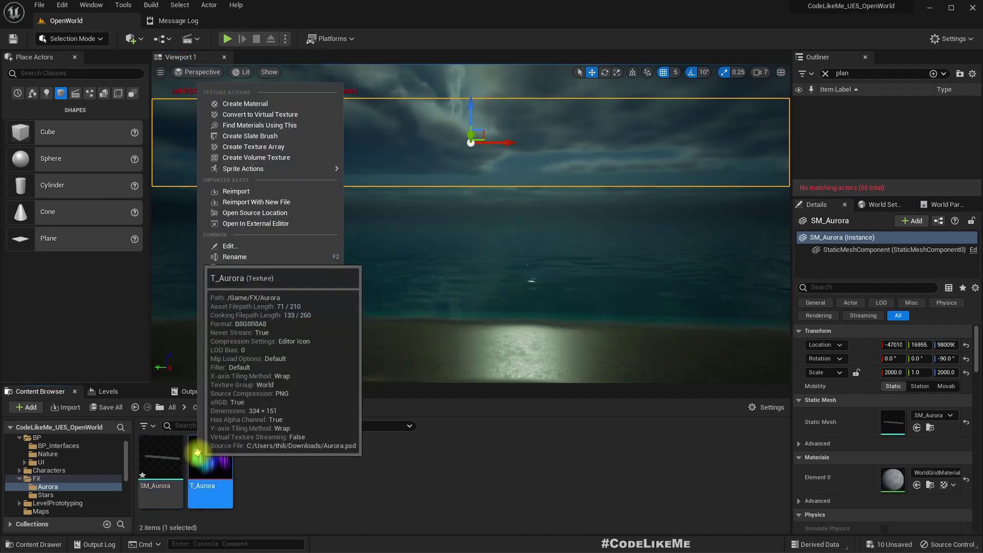
{"action": "left_click", "coordinate": [246, 103]}
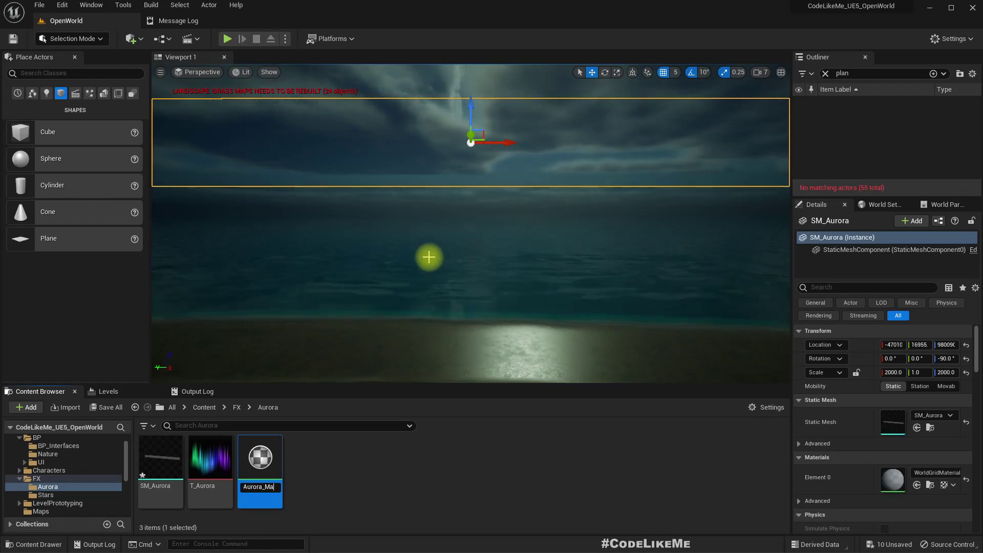
{"action": "type", "text": "M_Aurora"}
{"action": "key", "text": "Return"}
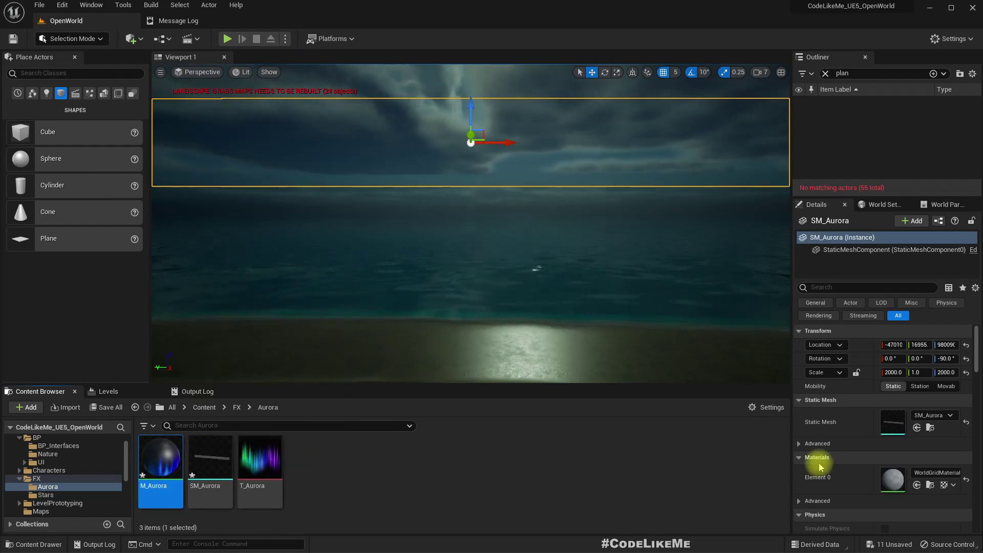
Clear the Outliner search and assign M_Aurora to material Element 0 of the SM_Aurora actor.
{"action": "left_click", "coordinate": [825, 73]}
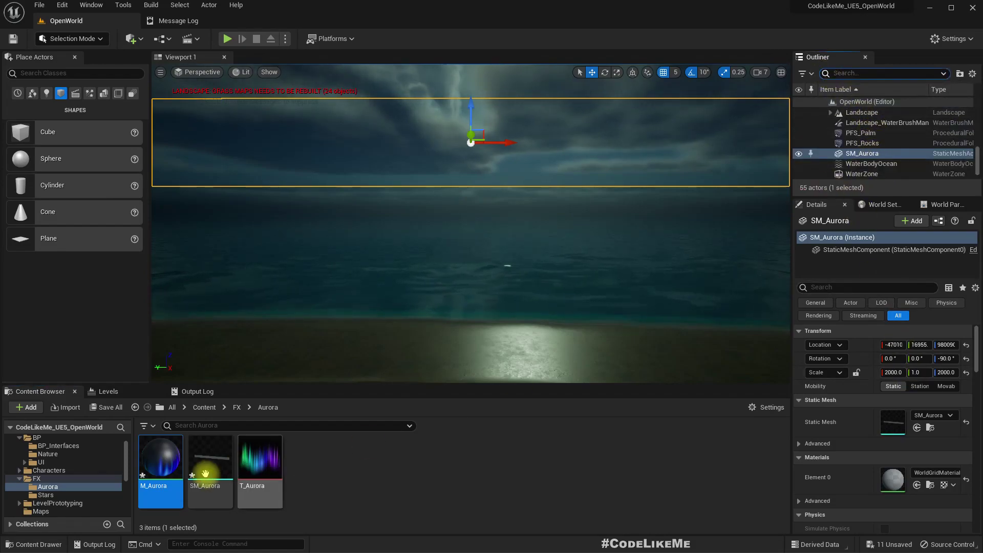
{"action": "left_click_drag", "start_coordinate": [149, 472], "coordinate": [893, 480]}
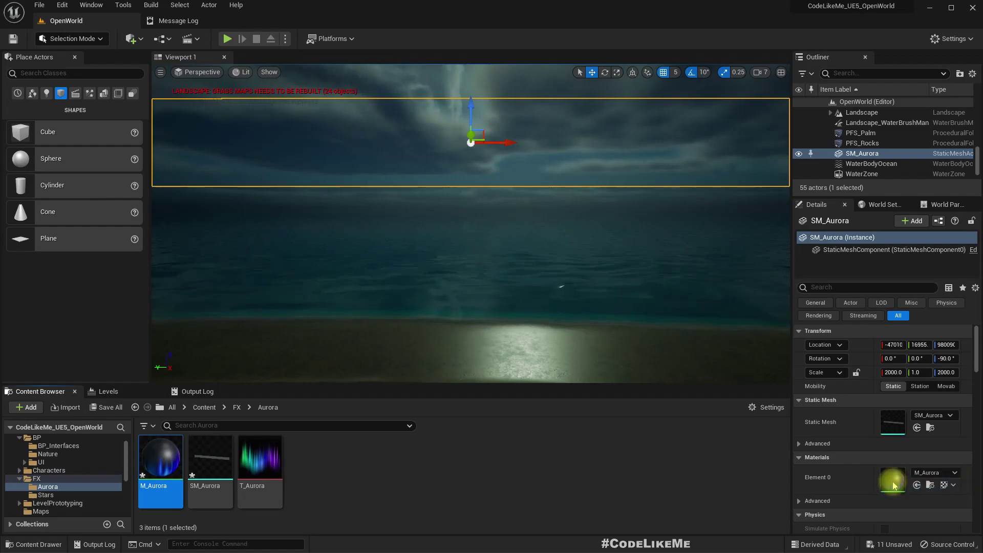
{"action": "mouse_move", "coordinate": [533, 230]}
{"action": "right_mouse_down"}
{"action": "mouse_move", "coordinate": [523, 215]}
{"action": "mouse_move", "coordinate": [534, 231]}
{"action": "right_mouse_up"}
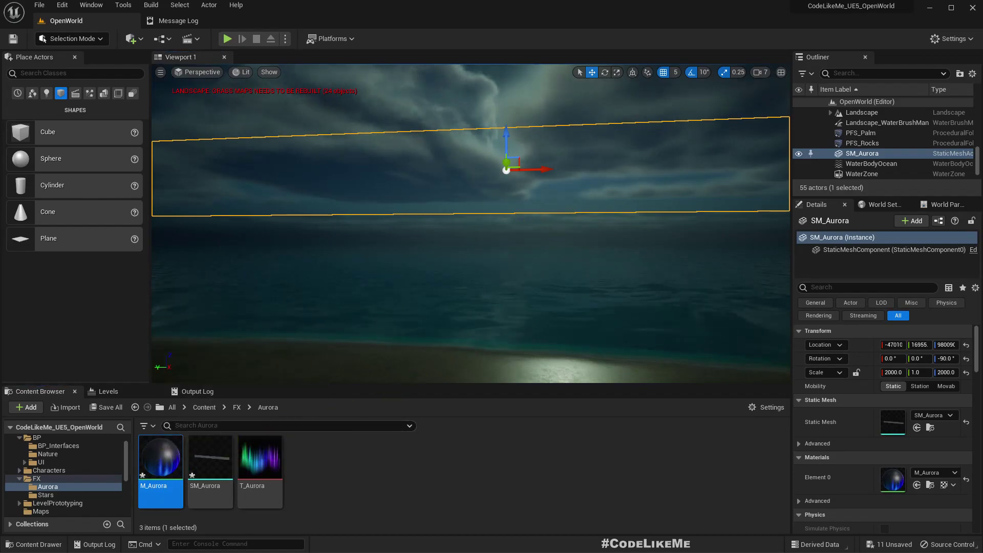
Dock the M_Aurora material editor, make the material two-sided, apply the change and return to the level.
{"action": "left_click_drag", "start_coordinate": [504, 82], "coordinate": [443, 21]}
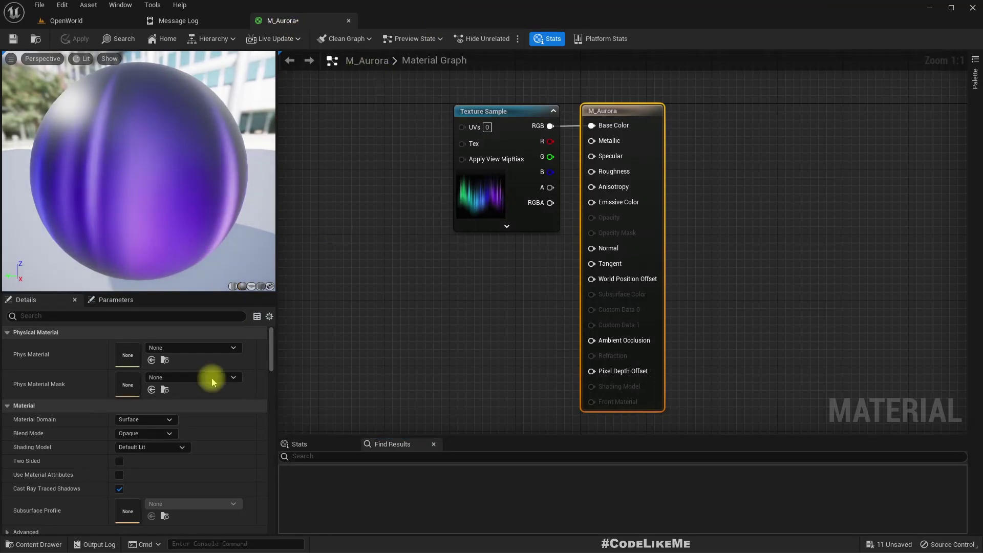
{"action": "left_click", "coordinate": [119, 461]}
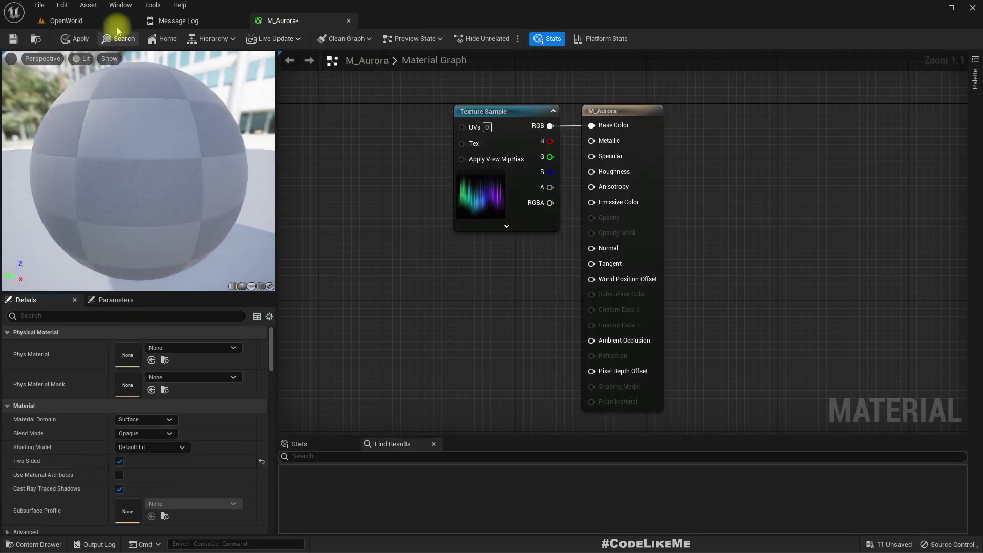
{"action": "left_click", "coordinate": [74, 39]}
{"action": "left_click", "coordinate": [66, 24]}
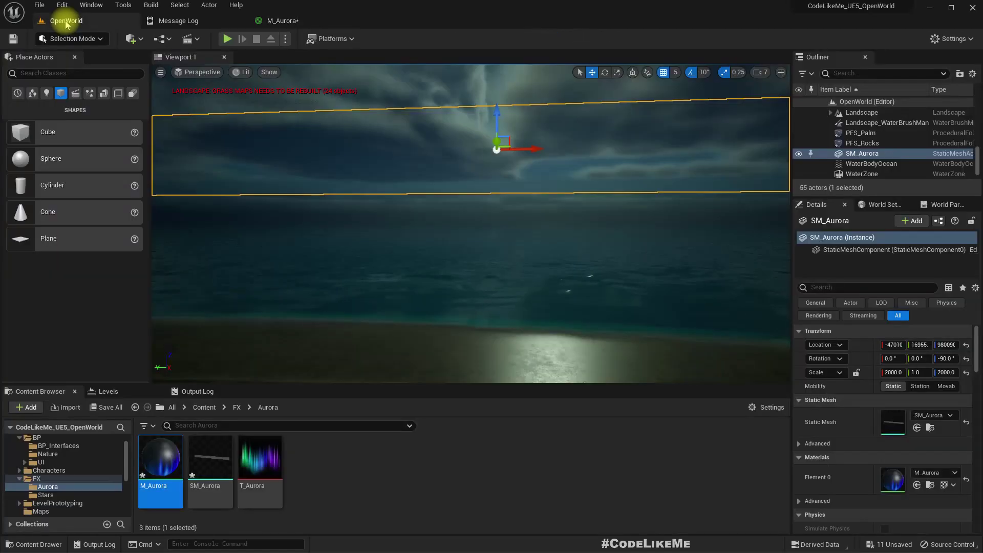
Set M_Aurora's blend mode to Additive, apply it and check the aurora mesh in the OpenWorld level.
{"action": "left_click", "coordinate": [307, 24]}
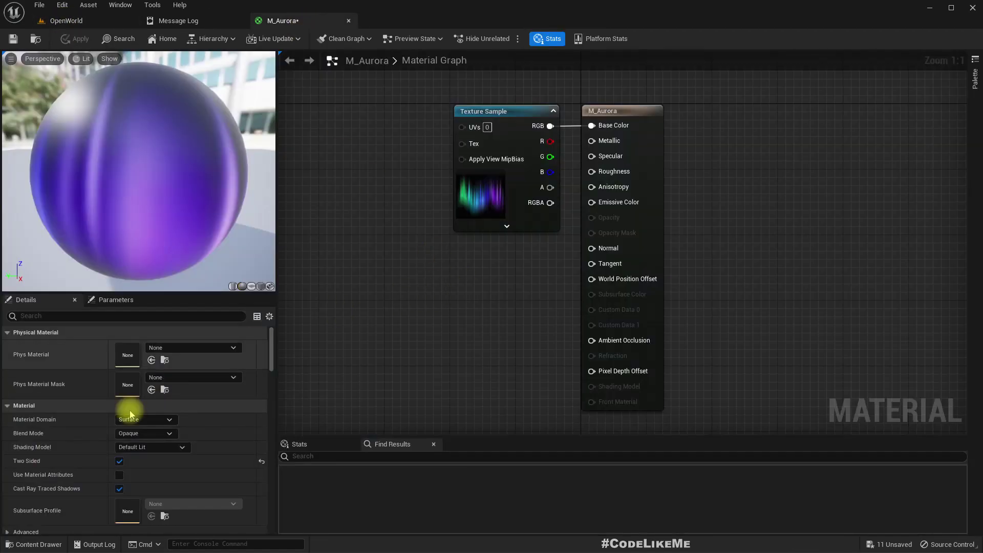
{"action": "left_click", "coordinate": [140, 434]}
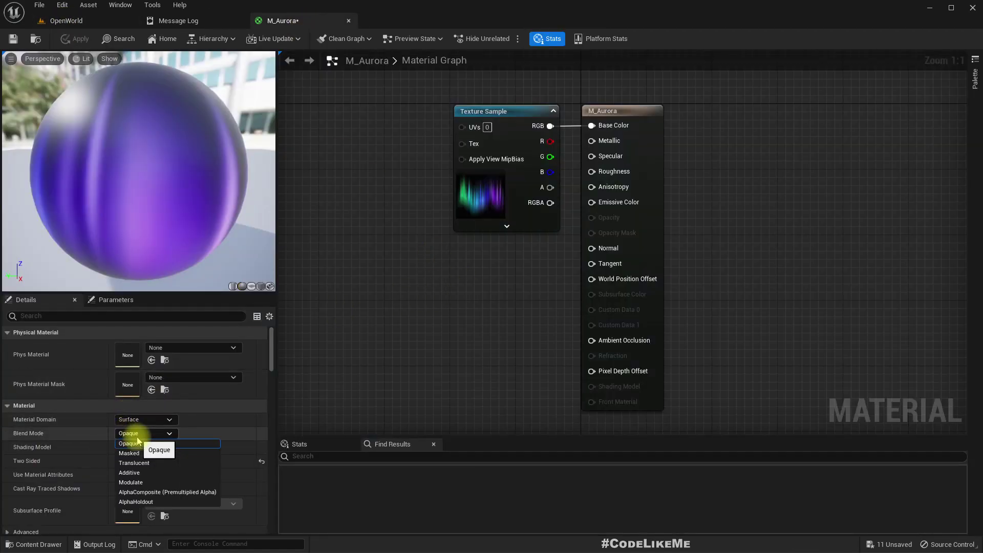
{"action": "left_click", "coordinate": [153, 472]}
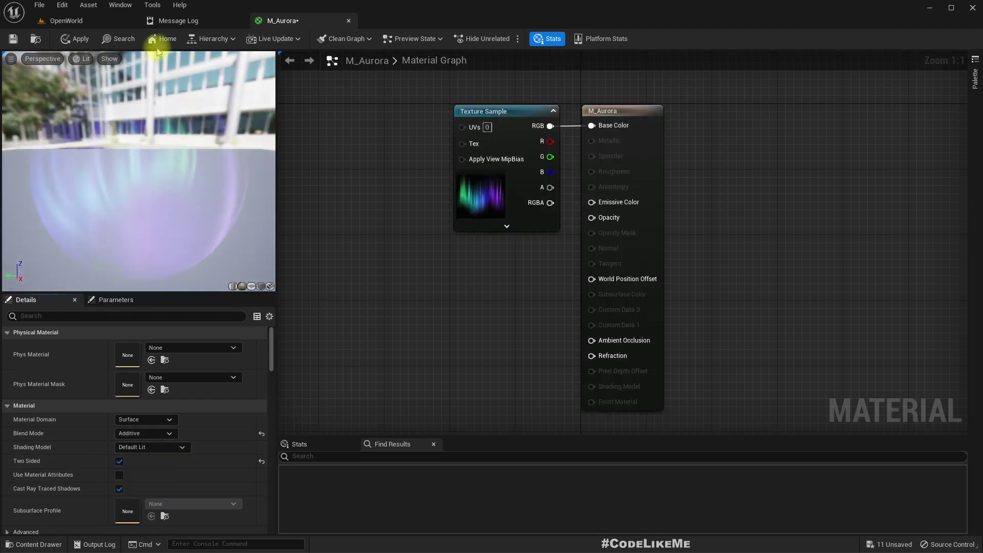
{"action": "left_click", "coordinate": [77, 37]}
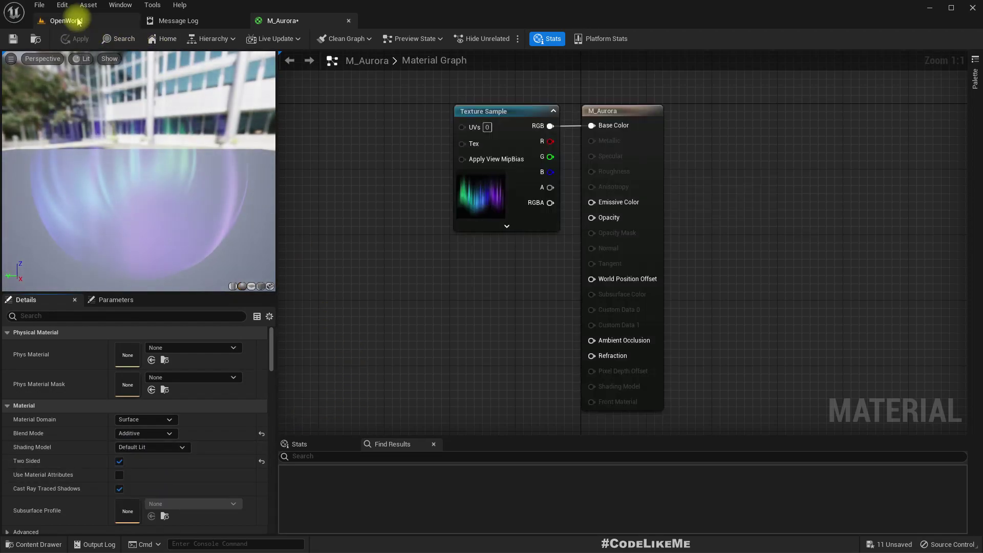
{"action": "left_click", "coordinate": [78, 21]}
{"action": "right_click_drag", "start_coordinate": [481, 246], "coordinate": [297, 217]}
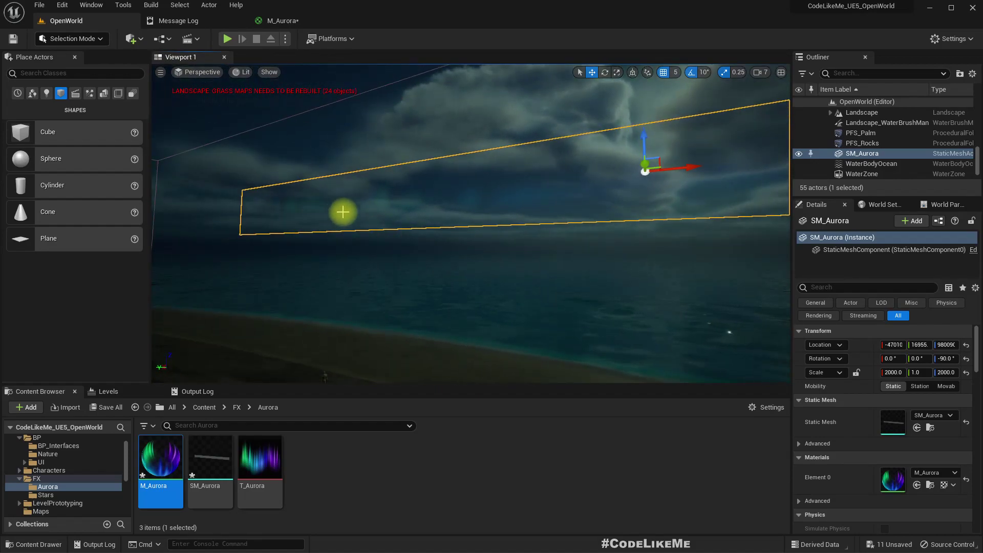
{"action": "right_click_drag", "start_coordinate": [371, 215], "coordinate": [404, 200]}
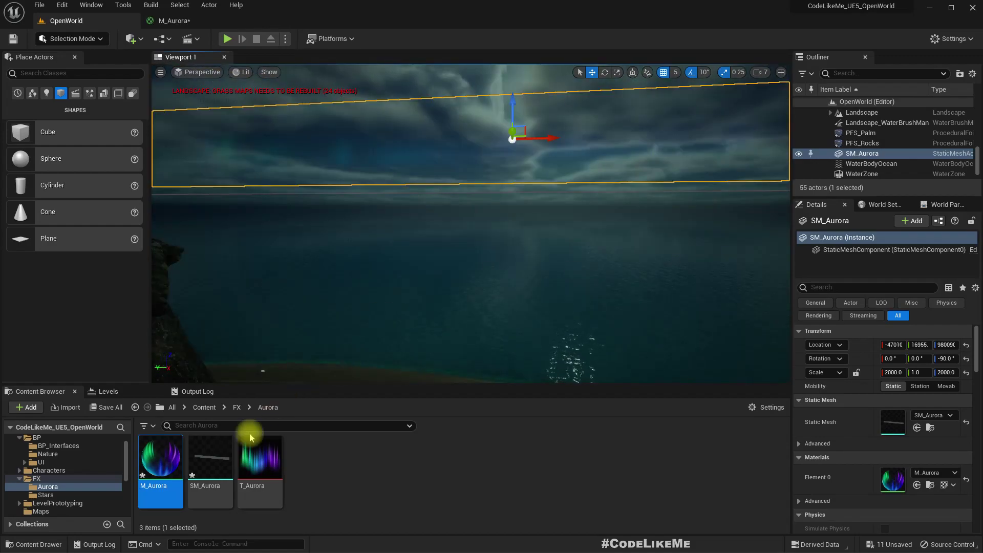
In M_Aurora, space out the nodes and branch the Texture Sample's RGB wire through a reroute node into Emissive Color.
{"action": "double_click", "coordinate": [171, 467]}
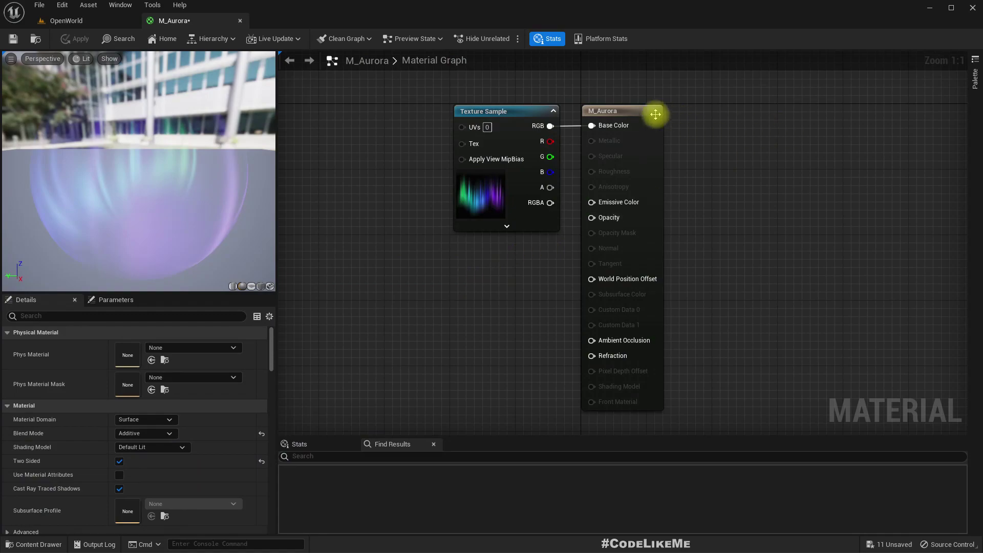
{"action": "left_click_drag", "start_coordinate": [654, 110], "coordinate": [783, 113]}
{"action": "right_click_drag", "start_coordinate": [635, 144], "coordinate": [551, 144]}
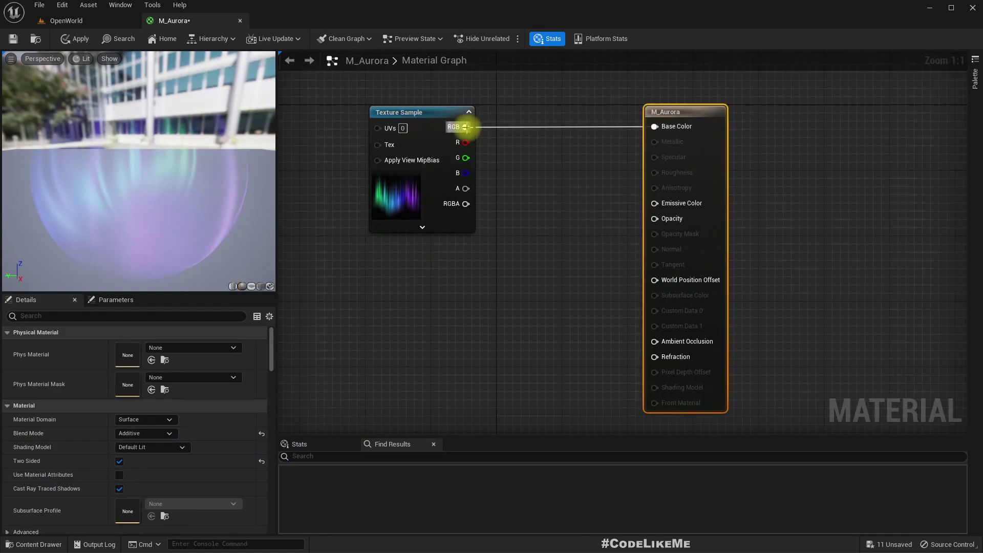
{"action": "double_click", "coordinate": [549, 125]}
{"action": "left_click_drag", "start_coordinate": [550, 125], "coordinate": [655, 203]}
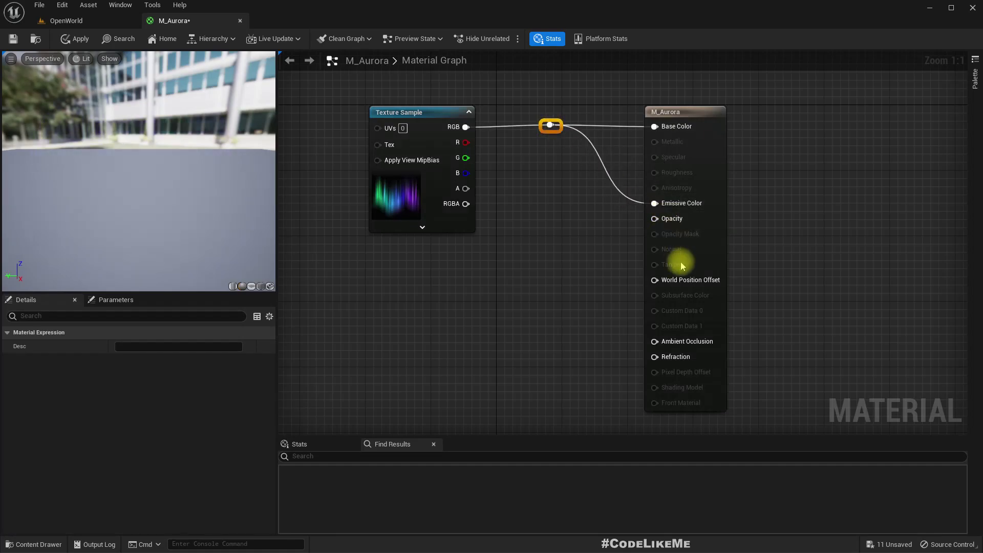
Connect the Texture Sample's alpha output to Opacity, apply the material and check the aurora in the level.
{"action": "left_click_drag", "start_coordinate": [466, 189], "coordinate": [666, 218]}
{"action": "left_click", "coordinate": [77, 39]}
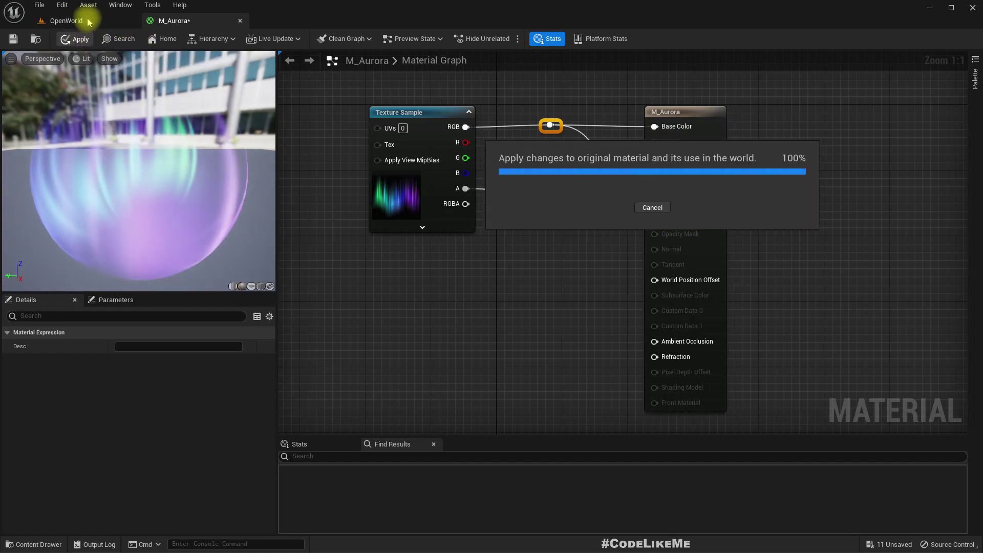
{"action": "left_click", "coordinate": [88, 22]}
{"action": "mouse_move", "coordinate": [526, 240]}
{"action": "right_mouse_down"}
{"action": "mouse_move", "coordinate": [578, 236]}
{"action": "mouse_move", "coordinate": [536, 229]}
{"action": "mouse_move", "coordinate": [538, 242]}
{"action": "mouse_move", "coordinate": [594, 242]}
{"action": "mouse_move", "coordinate": [546, 242]}
{"action": "right_mouse_up"}
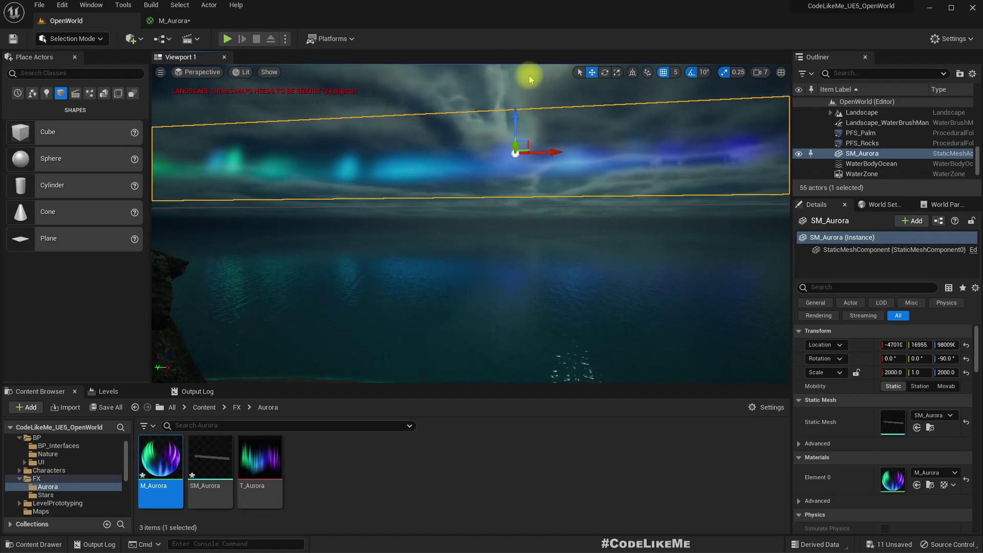
Insert a Multiply node with B set to 2 between the Texture Sample's RGB output and the reroute node.
{"action": "left_click", "coordinate": [167, 20]}
{"action": "mouse_move", "coordinate": [430, 120]}
{"action": "left_mouse_down"}
{"action": "mouse_move", "coordinate": [328, 120]}
{"action": "mouse_move", "coordinate": [422, 132]}
{"action": "left_mouse_up"}
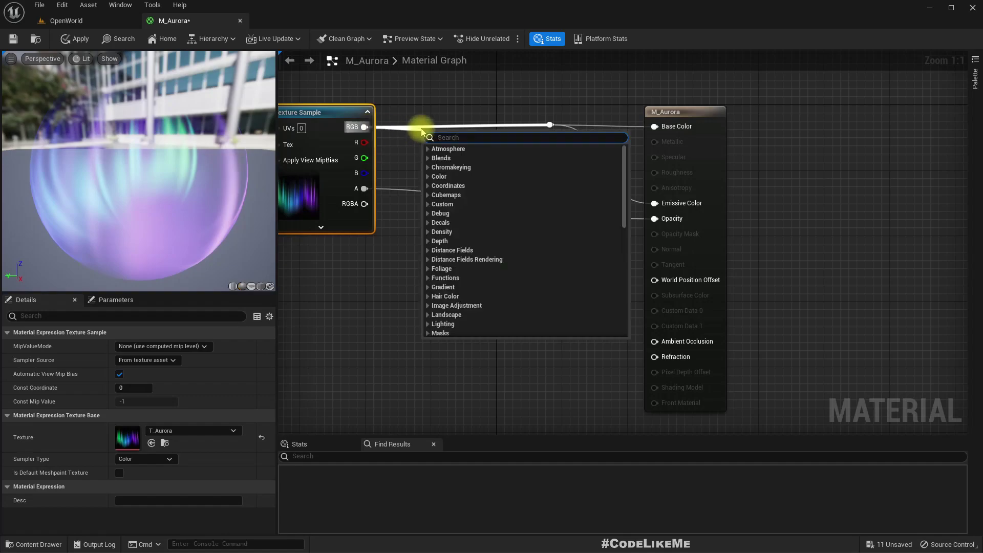
{"action": "type", "text": "mul"}
{"action": "key", "text": "Return"}
{"action": "left_click_drag", "start_coordinate": [471, 152], "coordinate": [550, 124]}
{"action": "left_click_drag", "start_coordinate": [443, 138], "coordinate": [451, 113]}
{"action": "left_click", "coordinate": [460, 144]}
{"action": "type", "text": "2"}
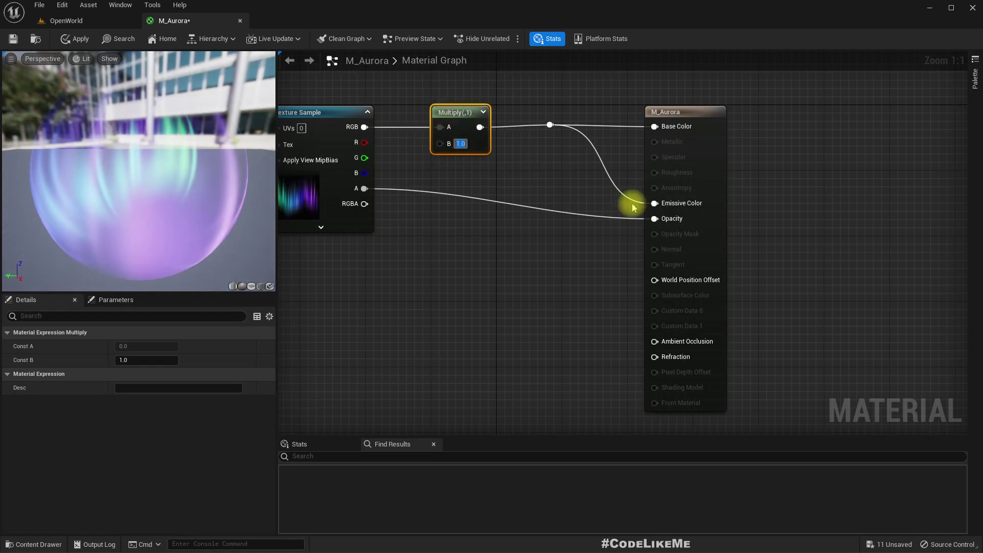
{"action": "key", "text": "Return"}
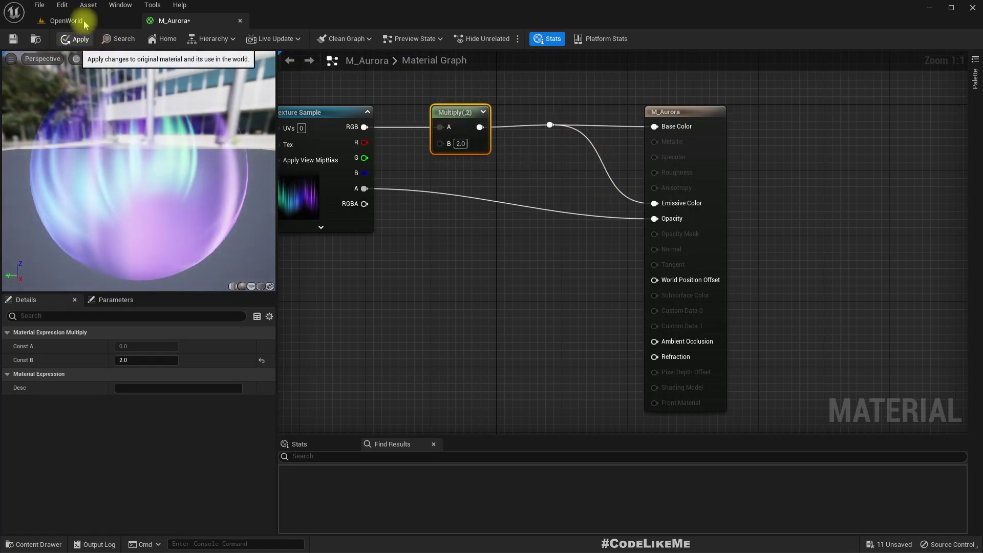
Apply the M_Aurora changes and inspect the aurora over the sea from several angles in the level.
{"action": "left_click", "coordinate": [77, 38]}
{"action": "left_click", "coordinate": [66, 21]}
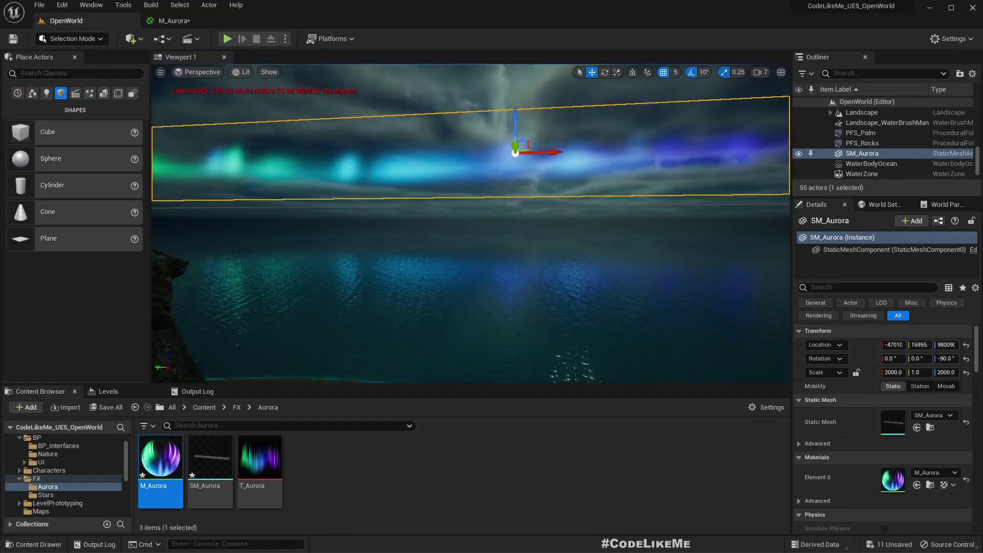
{"action": "right_click_drag", "start_coordinate": [471, 224], "coordinate": [328, 217]}
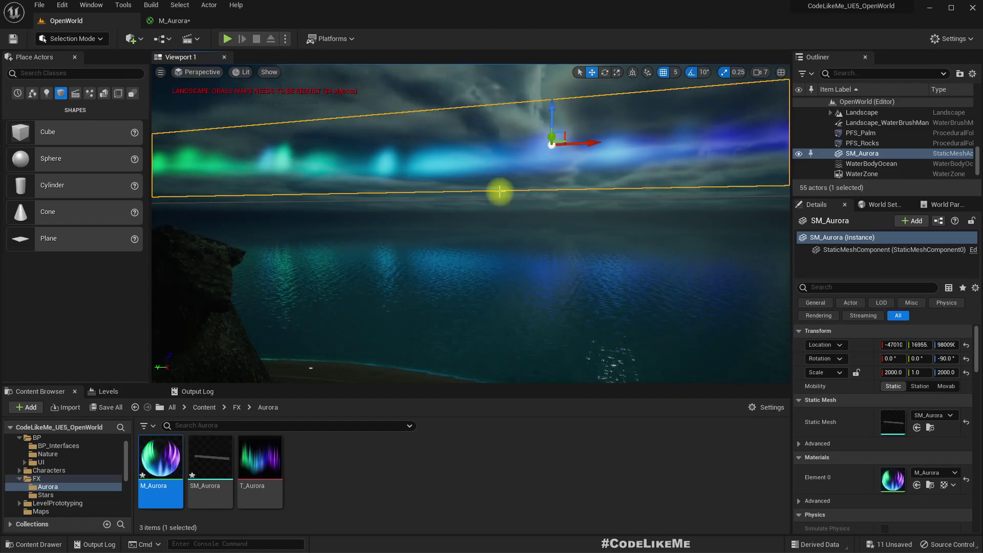
{"action": "right_click_drag", "start_coordinate": [499, 192], "coordinate": [487, 169]}
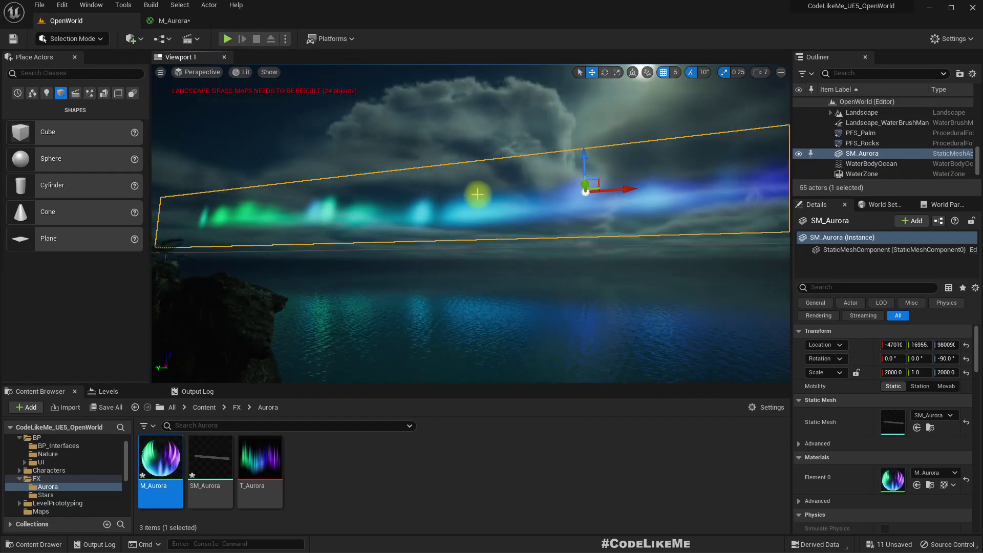
{"action": "key", "text": "f"}
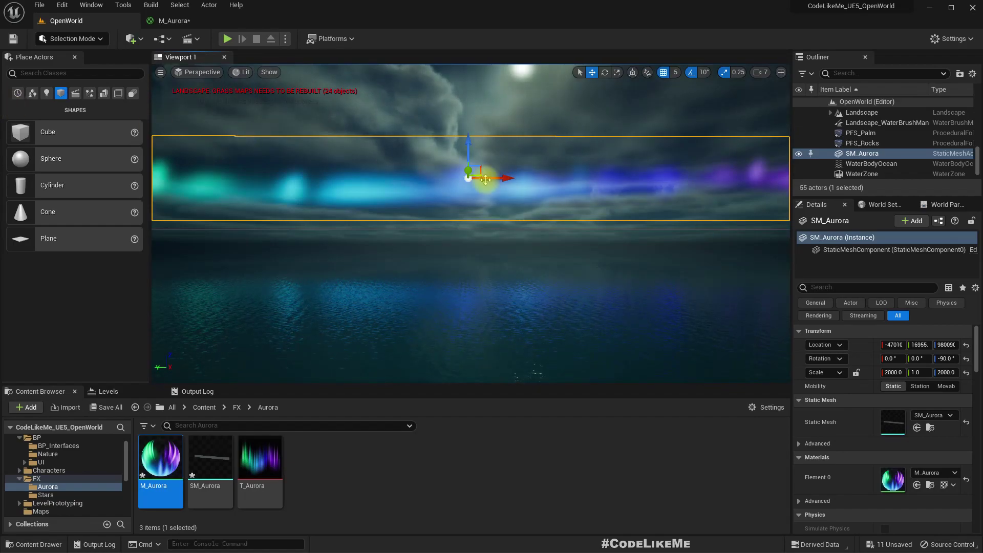
{"action": "right_click_drag", "start_coordinate": [493, 203], "coordinate": [452, 218]}
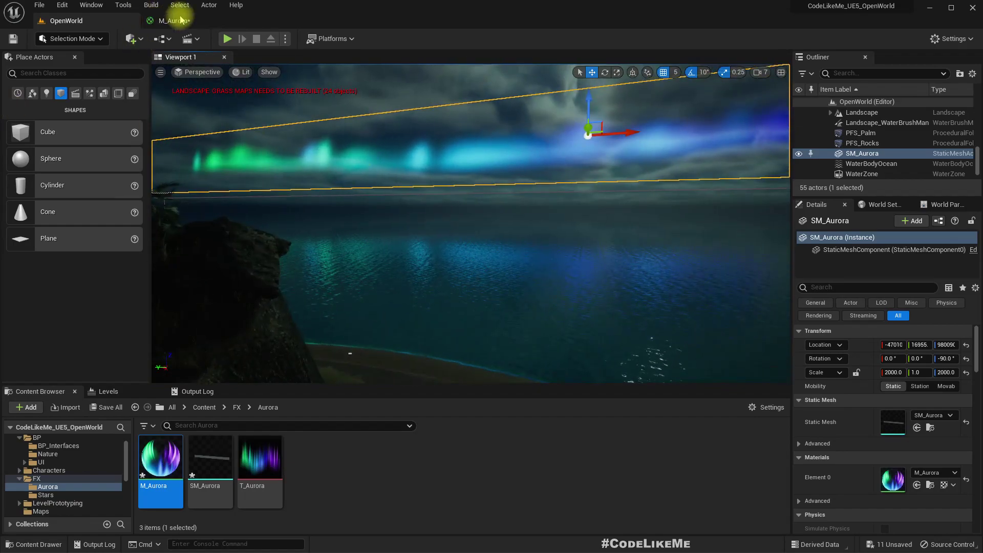
Preview M_Aurora on a plane in the material editor and orient the preview to show the full aurora texture.
{"action": "left_click", "coordinate": [182, 20]}
{"action": "right_click_drag", "start_coordinate": [504, 300], "coordinate": [634, 279]}
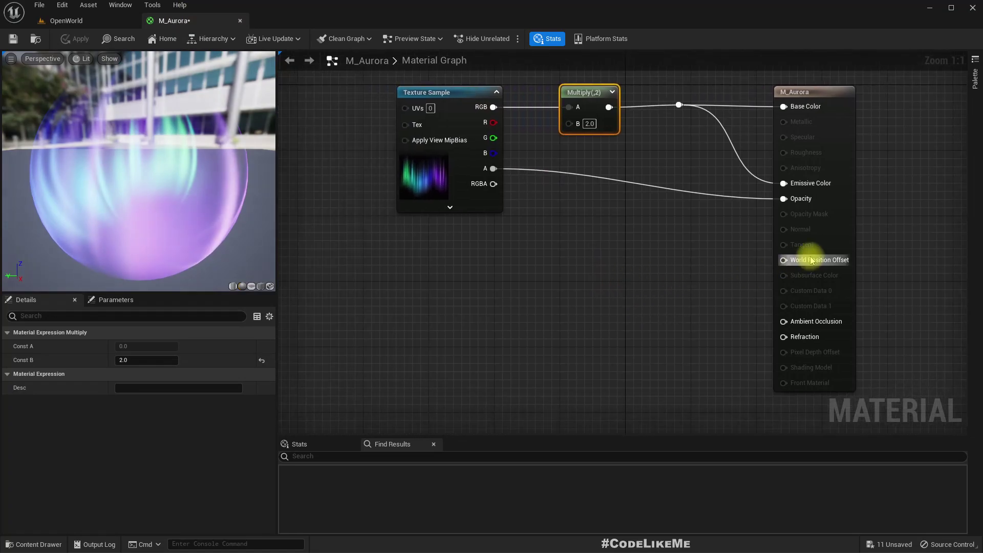
{"action": "left_click", "coordinate": [252, 286]}
{"action": "left_click_drag", "start_coordinate": [123, 213], "coordinate": [130, 246]}
{"action": "left_click_drag", "start_coordinate": [149, 193], "coordinate": [147, 187]}
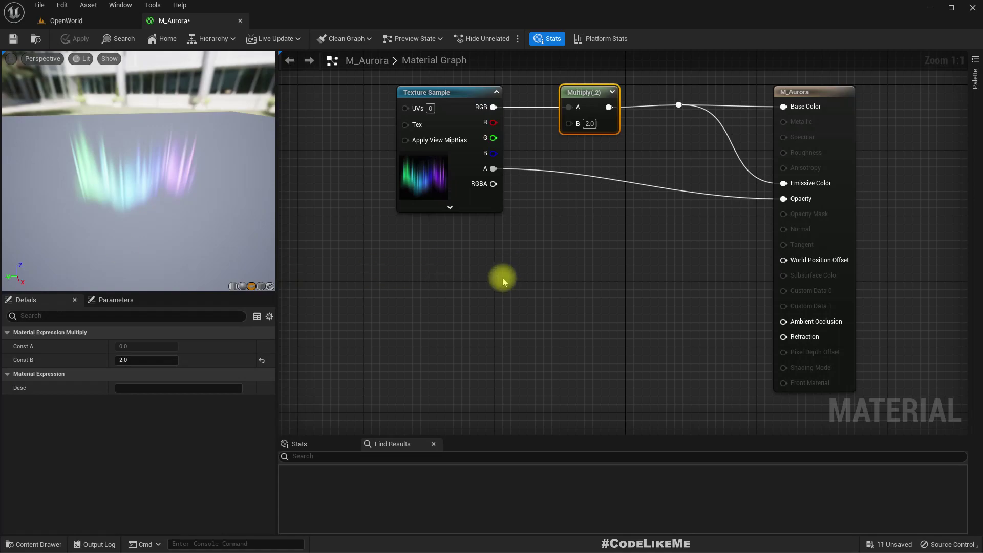
Add a Sine node to the M_Aurora graph in the empty area below the Texture Sample.
{"action": "right_click", "coordinate": [487, 298]}
{"action": "type", "text": "sine"}
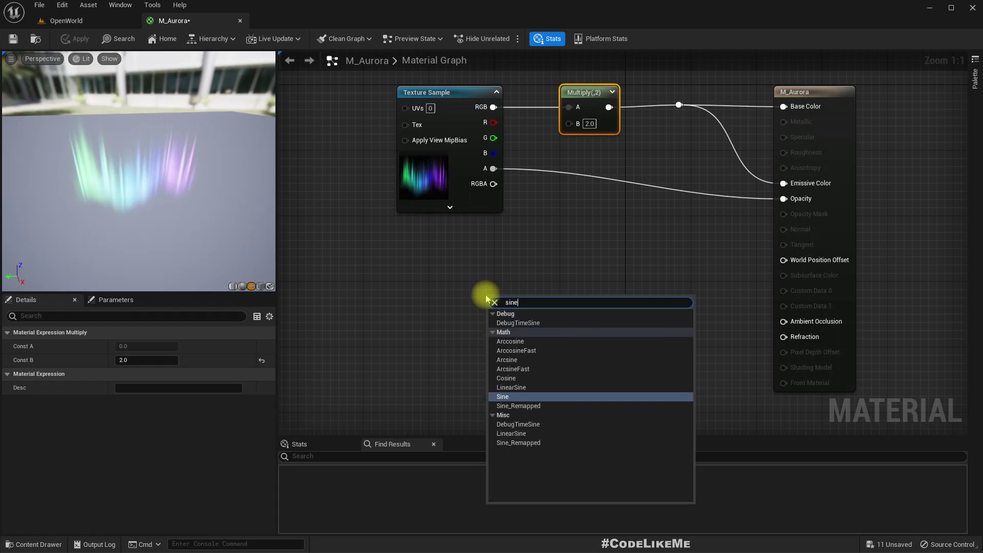
{"action": "key", "text": "Return"}
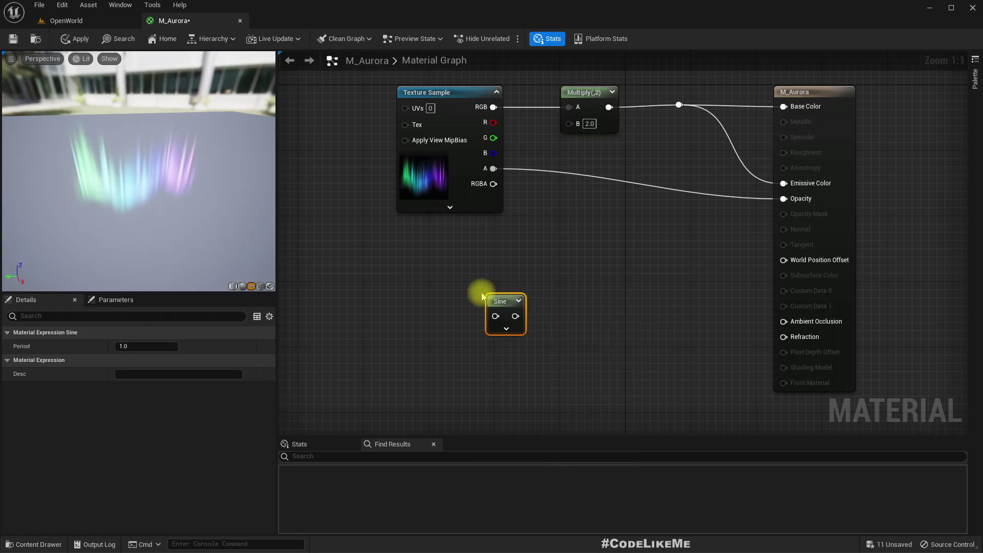
{"action": "left_click_drag", "start_coordinate": [496, 308], "coordinate": [464, 295]}
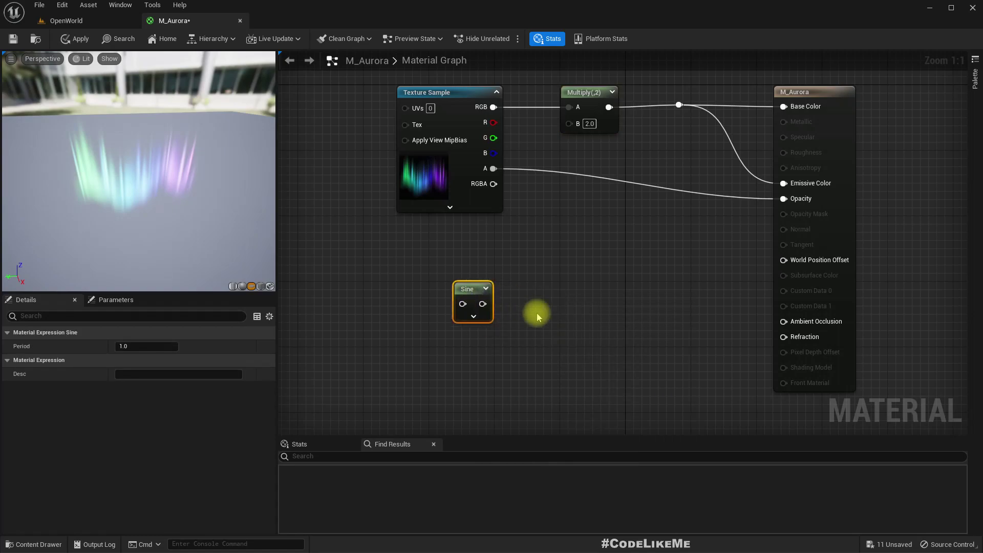
Add a second Multiply node with its A input fed by the Sine node's output.
{"action": "left_click_drag", "start_coordinate": [567, 296], "coordinate": [643, 304]}
{"action": "type", "text": "multiply"}
{"action": "key", "text": "Return"}
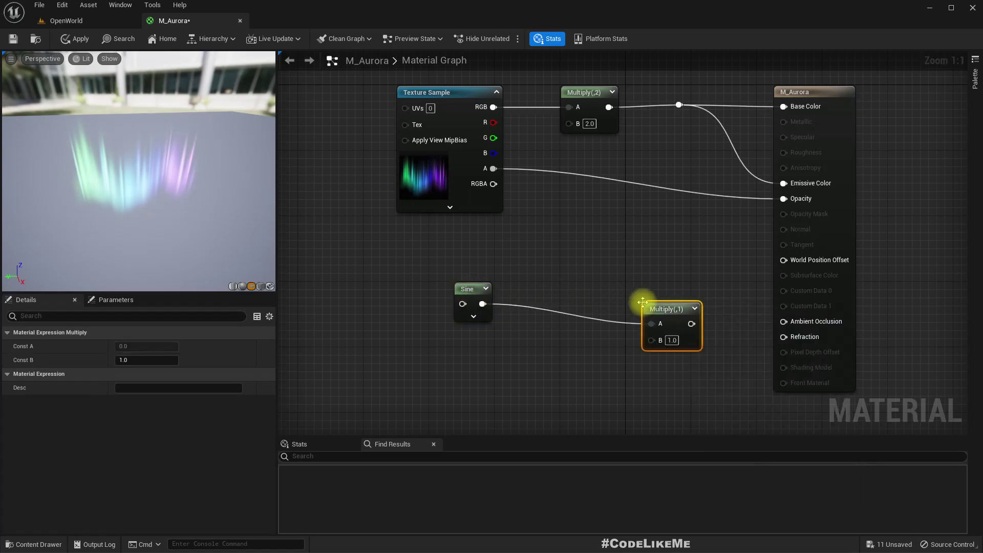
Add a VectorParameter named OffsetDirection feeding the new Multiply's B input and place it below the Sine node.
{"action": "left_click_drag", "start_coordinate": [651, 312], "coordinate": [609, 362]}
{"action": "type", "text": "vec"}
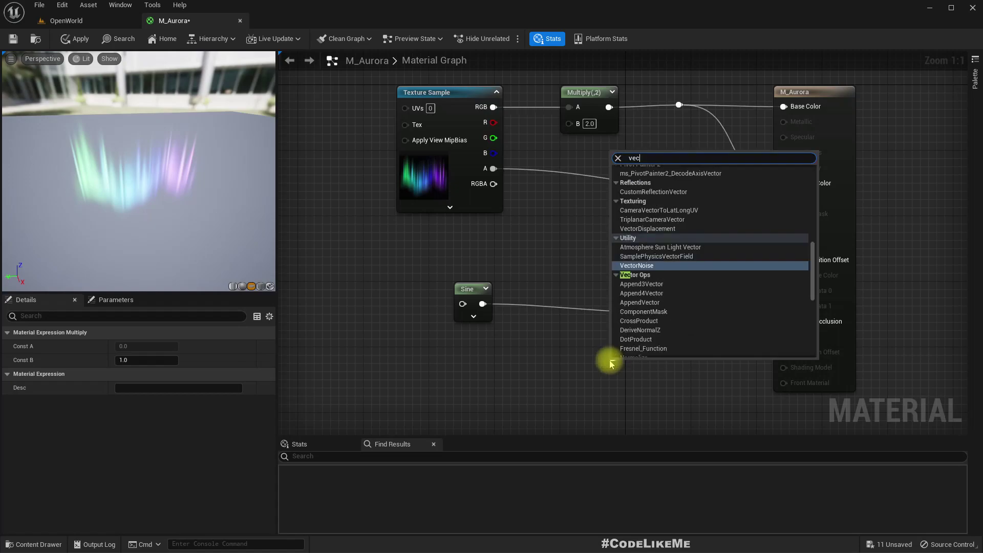
{"action": "type", "text": "tor par"}
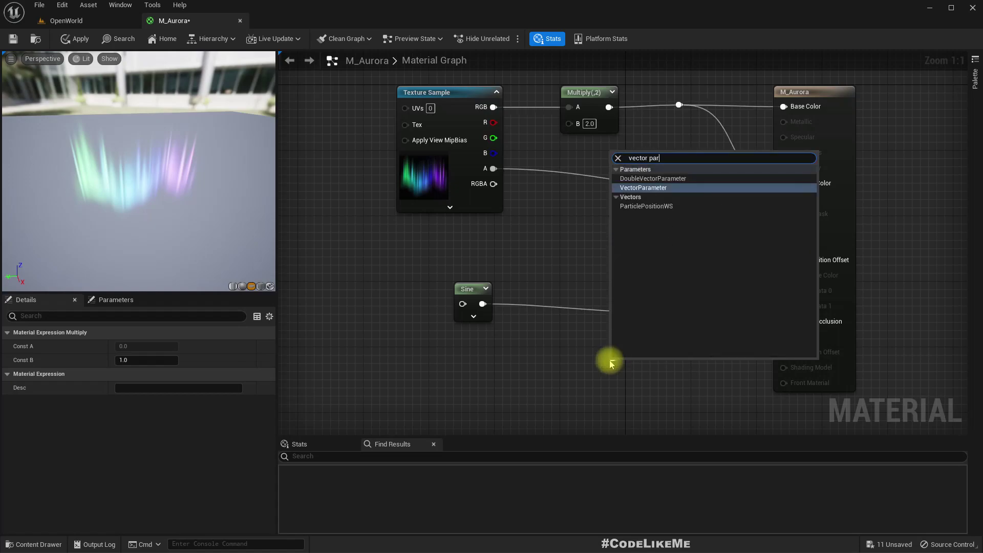
{"action": "key", "text": "Return"}
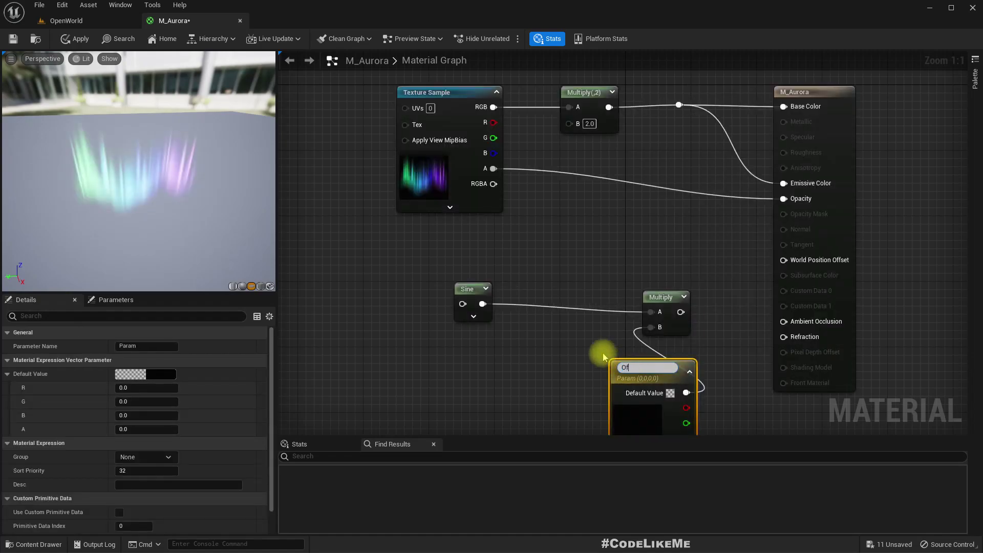
{"action": "type", "text": "OffsetDirection"}
{"action": "key", "text": "Return"}
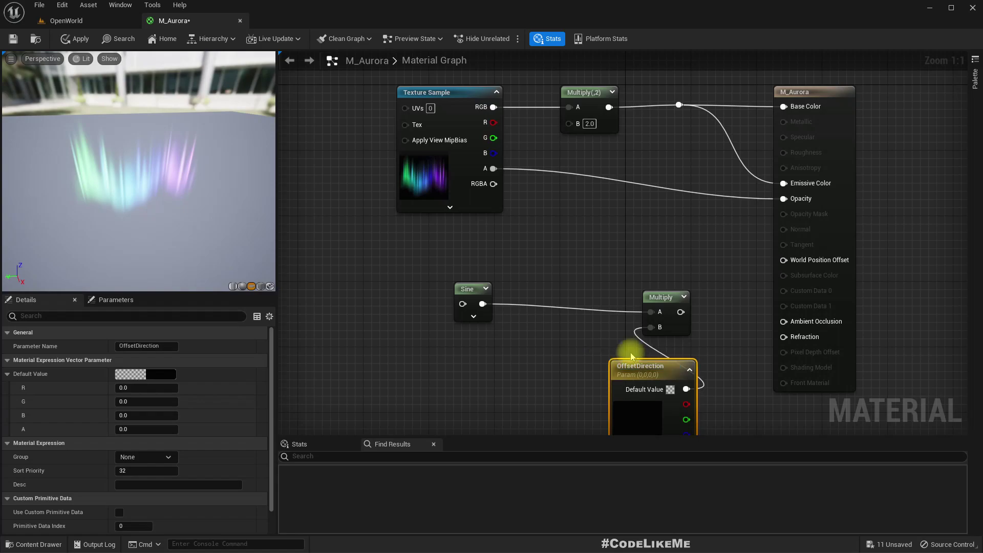
{"action": "left_click_drag", "start_coordinate": [629, 365], "coordinate": [514, 361]}
Set OffsetDirection's default B value to 1 and connect the Multiply output to World Position Offset.
{"action": "right_click_drag", "start_coordinate": [762, 356], "coordinate": [772, 266]}
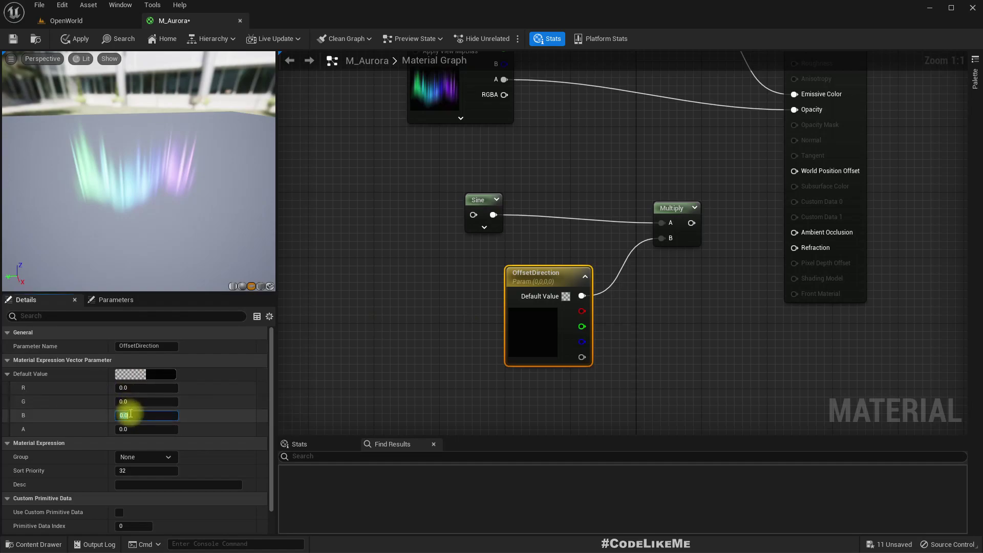
{"action": "type", "text": "1"}
{"action": "key", "text": "Return"}
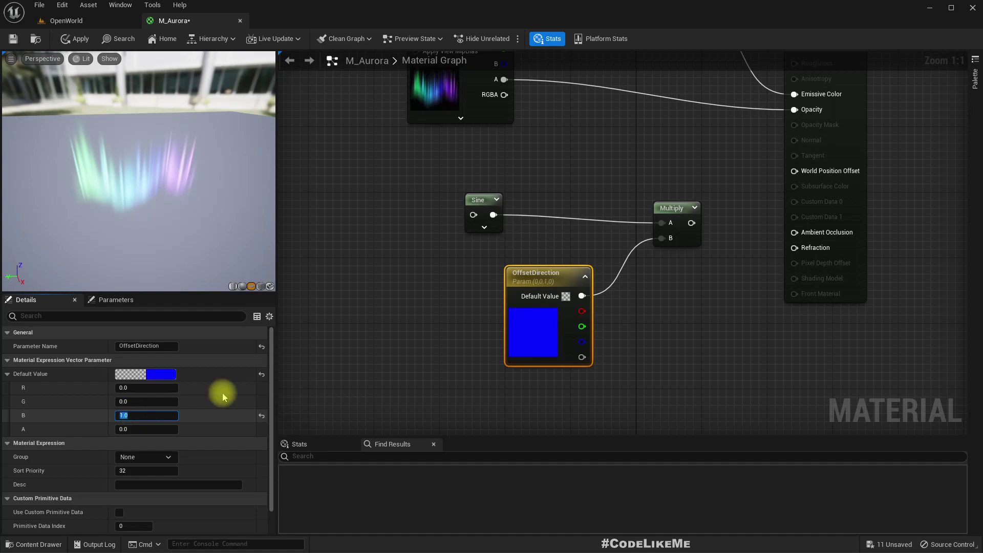
{"action": "left_click_drag", "start_coordinate": [691, 222], "coordinate": [795, 171]}
{"action": "left_click_drag", "start_coordinate": [195, 173], "coordinate": [193, 132]}
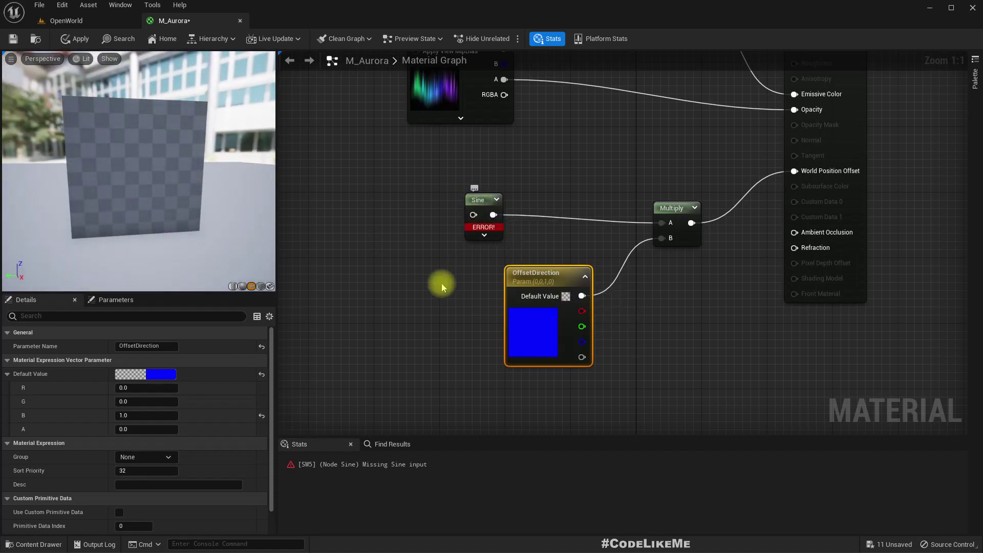
Add a TextureCoordinate node to the graph in the empty area before the Sine node.
{"action": "right_click_drag", "start_coordinate": [442, 284], "coordinate": [508, 321]}
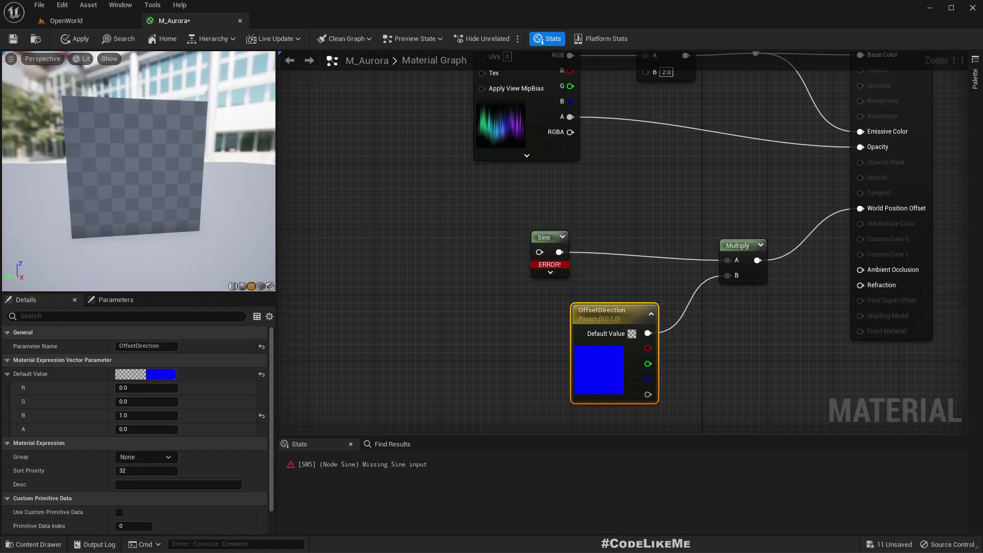
{"action": "right_click", "coordinate": [394, 272]}
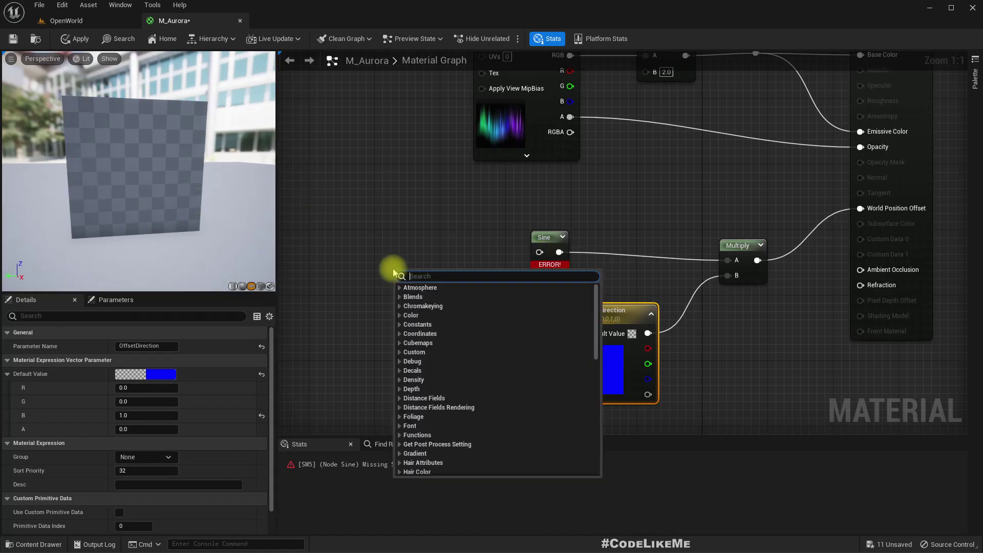
{"action": "type", "text": "text"}
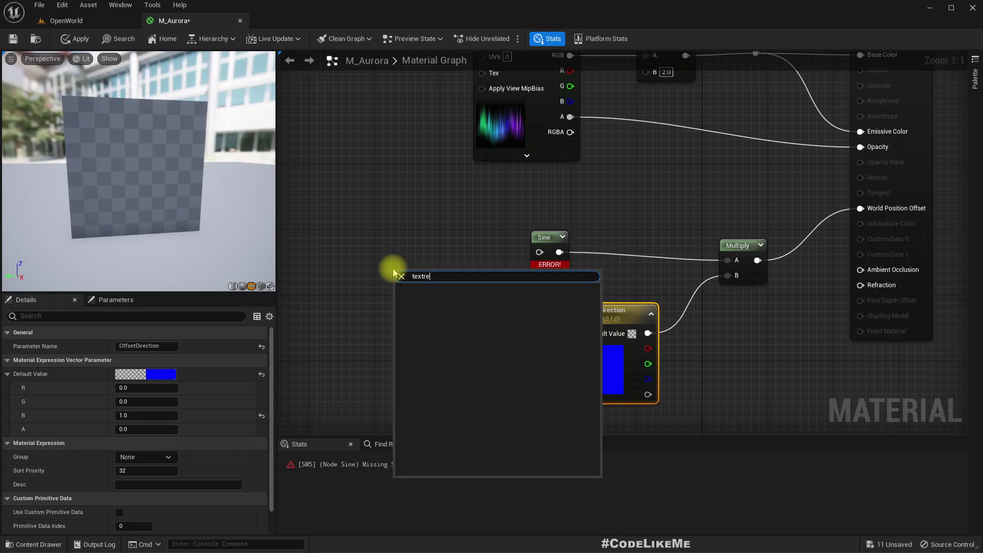
{"action": "type", "text": "urec"}
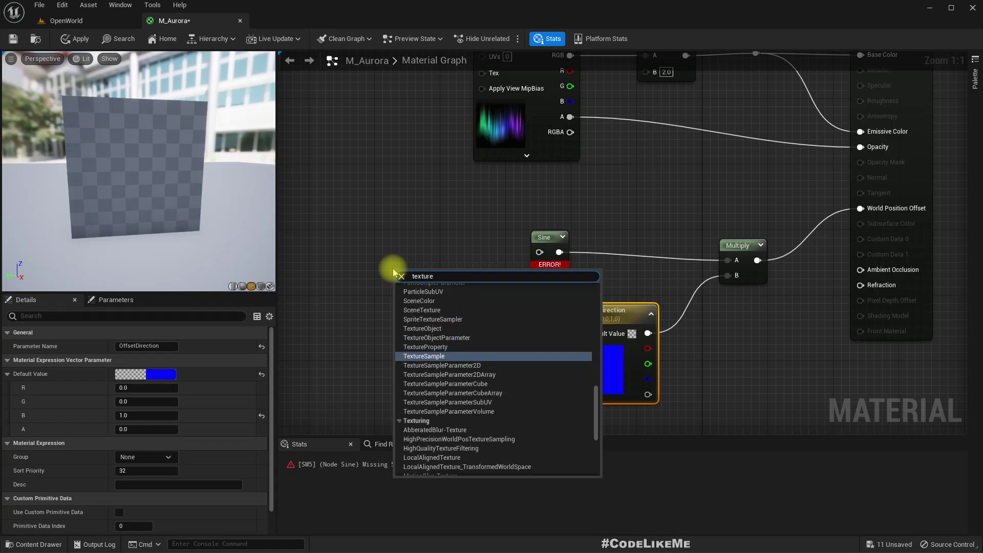
{"action": "type", "text": "oo"}
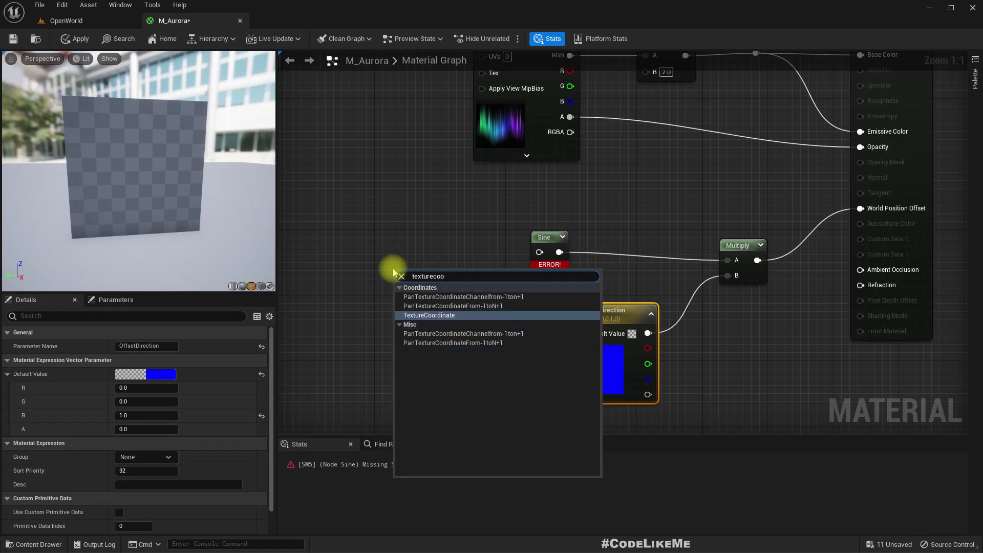
{"action": "key", "text": "Return"}
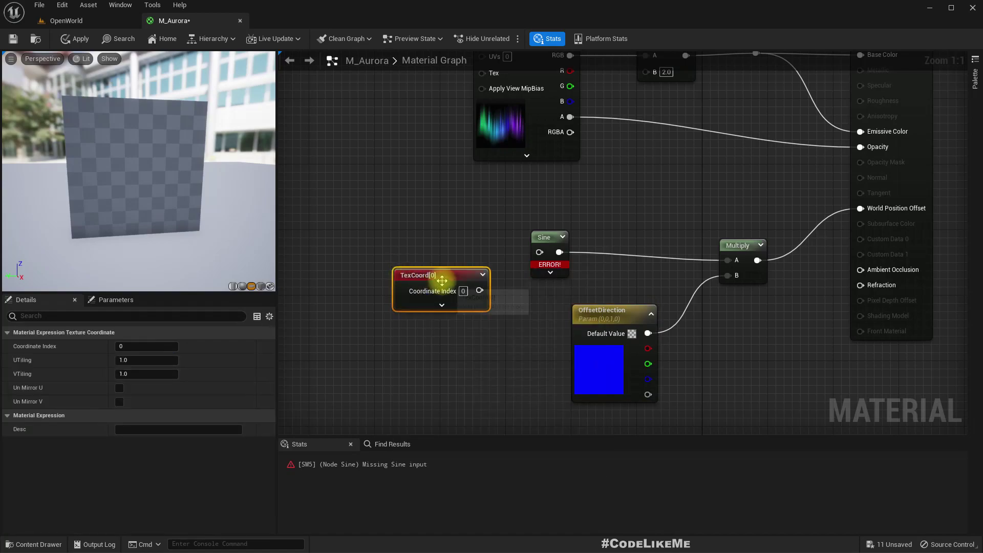
{"action": "left_click_drag", "start_coordinate": [395, 272], "coordinate": [319, 250]}
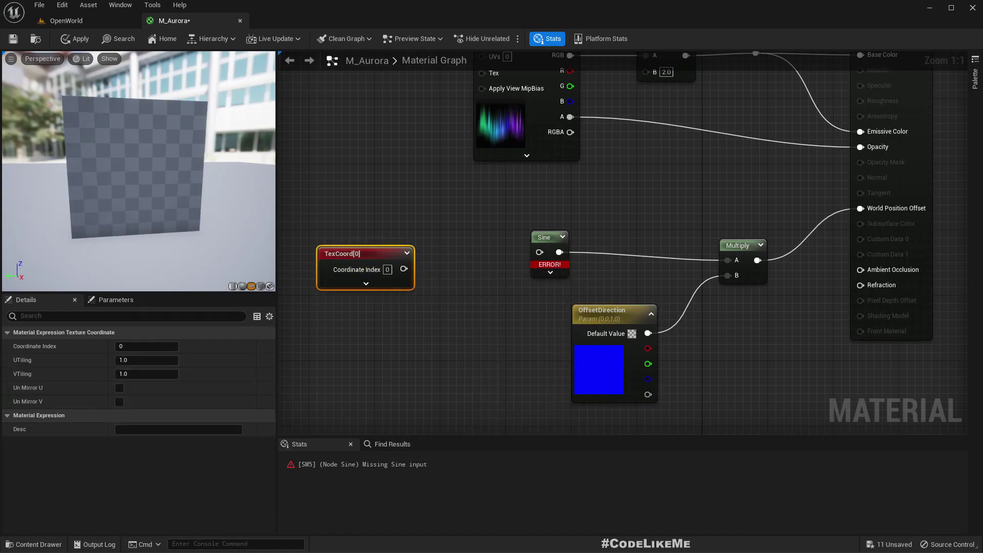
Mask the TexCoord output to the R channel with a ComponentMask node and feed it into the Sine node.
{"action": "right_click_drag", "start_coordinate": [472, 308], "coordinate": [630, 325]}
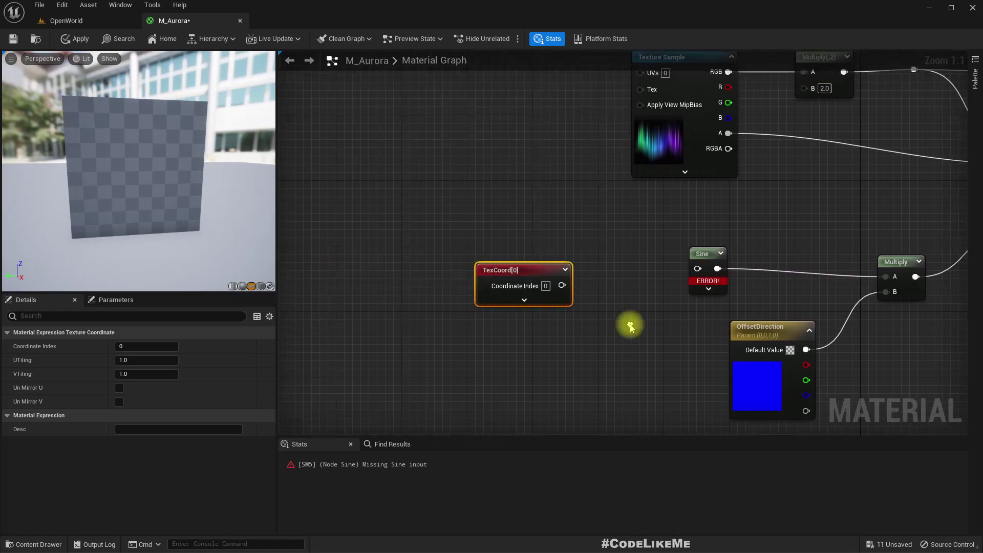
{"action": "left_click_drag", "start_coordinate": [569, 275], "coordinate": [470, 272]}
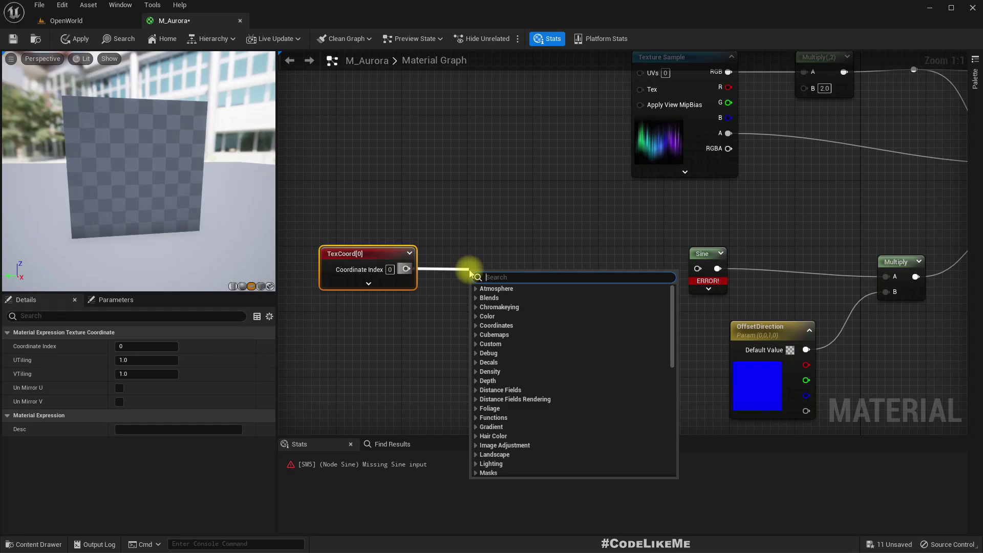
{"action": "type", "text": "maskc"}
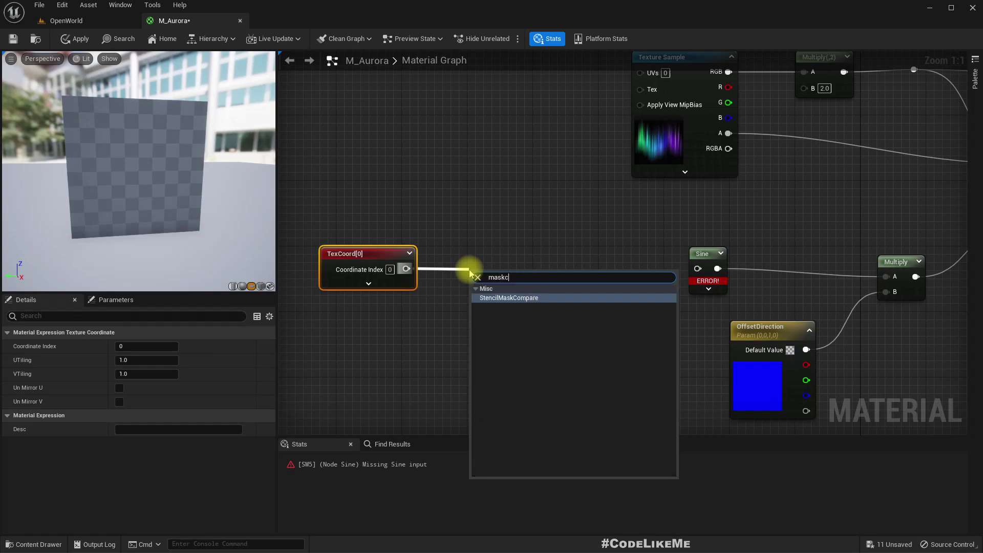
{"action": "type", "text": "compo"}
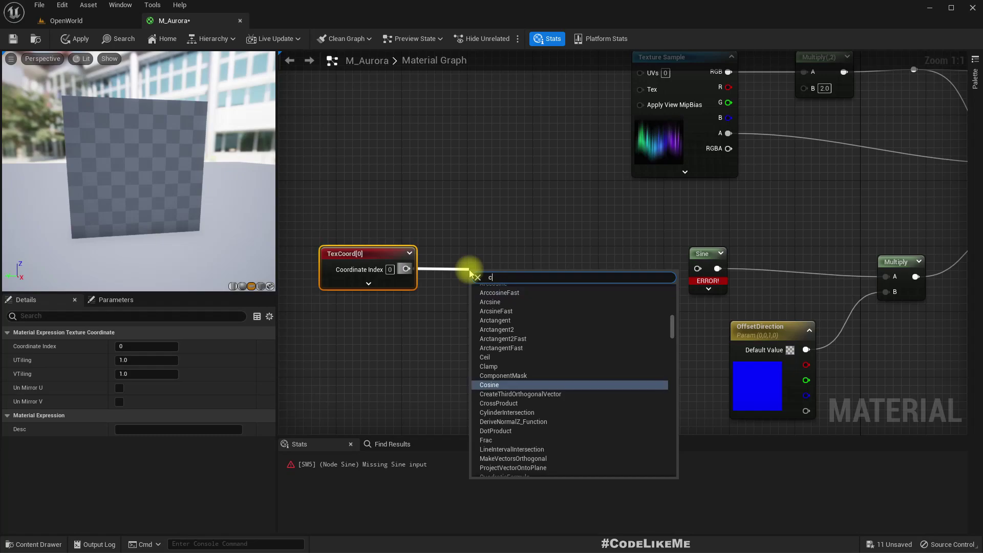
{"action": "key", "text": "Return"}
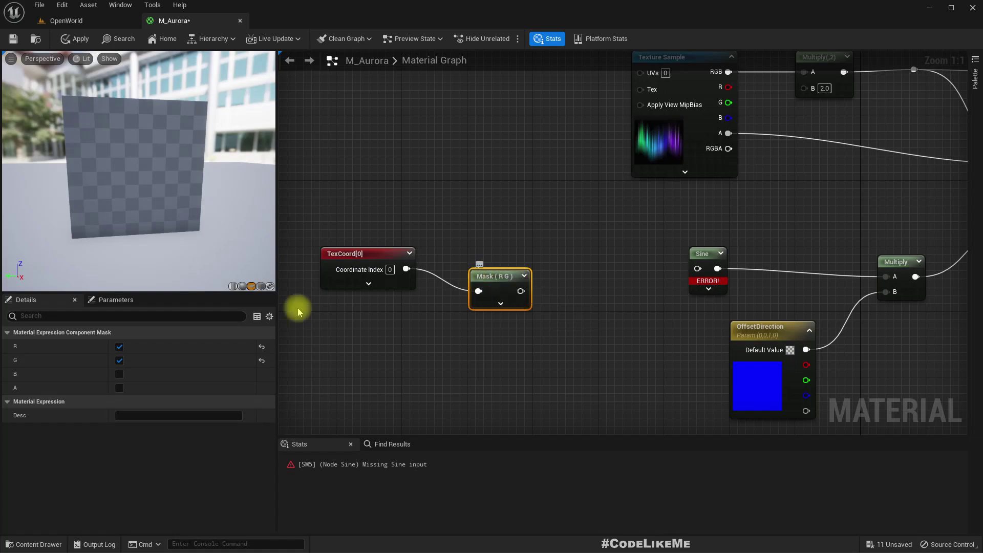
{"action": "left_click", "coordinate": [118, 361]}
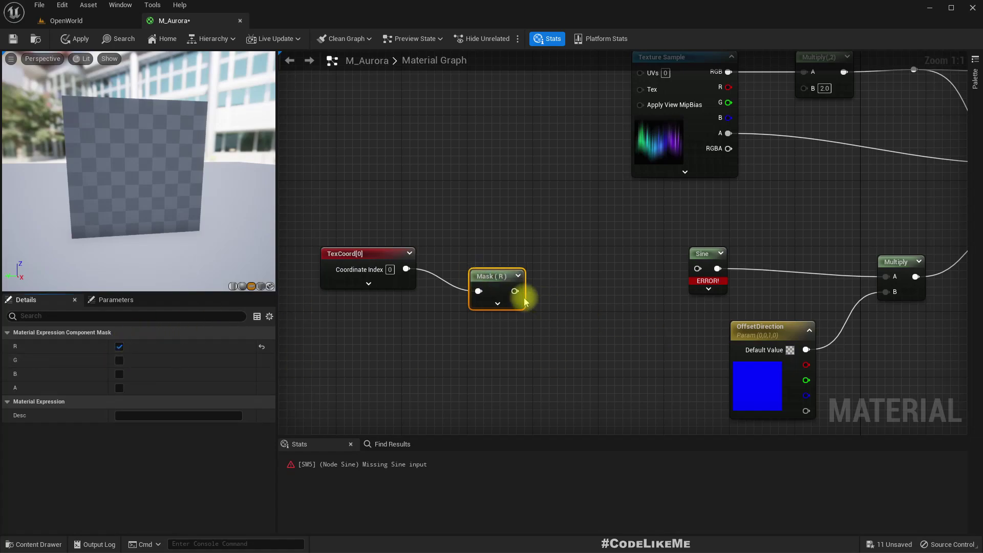
{"action": "left_click_drag", "start_coordinate": [515, 291], "coordinate": [697, 269]}
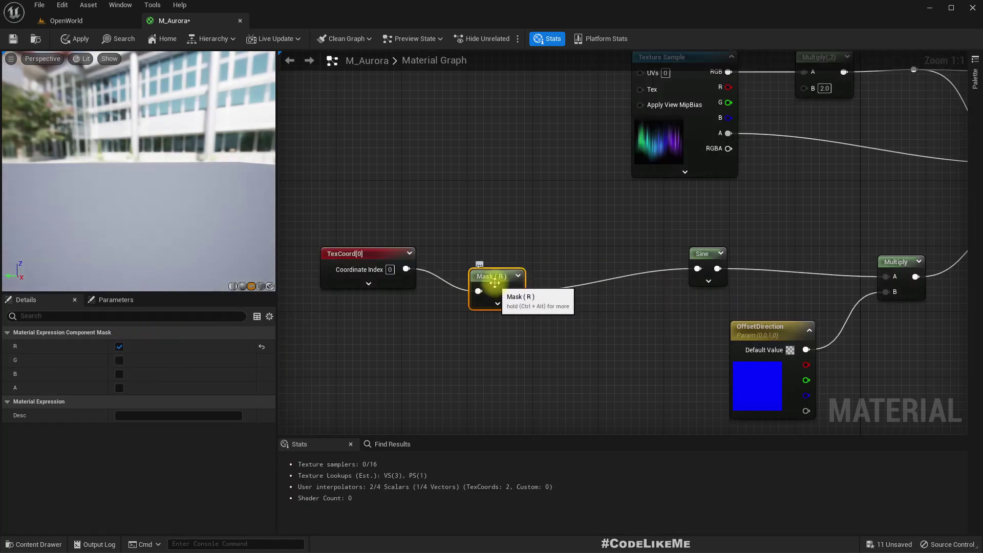
{"action": "left_click_drag", "start_coordinate": [487, 281], "coordinate": [493, 266]}
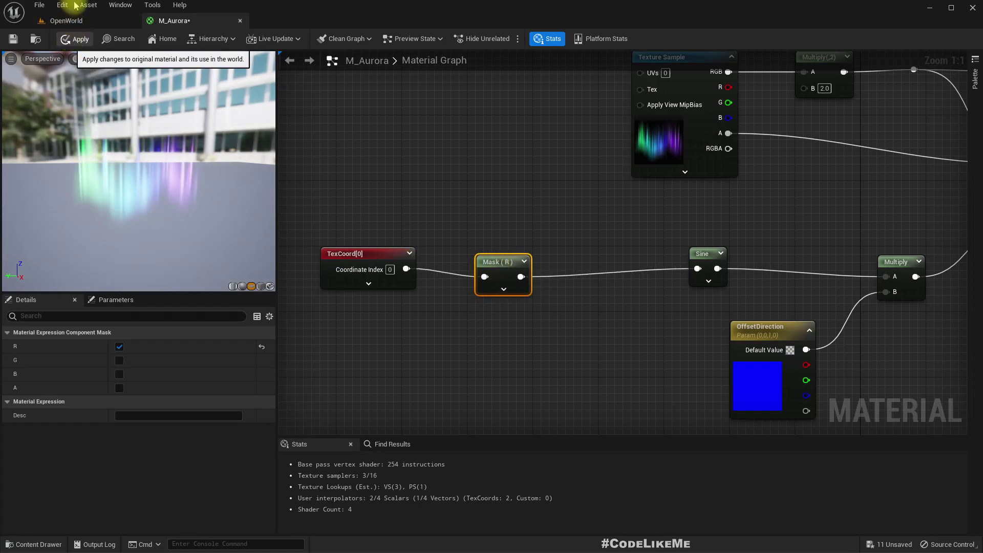
Apply the M_Aurora changes and inspect the aurora along its length in the OpenWorld level.
{"action": "left_click", "coordinate": [76, 38]}
{"action": "left_click", "coordinate": [76, 24]}
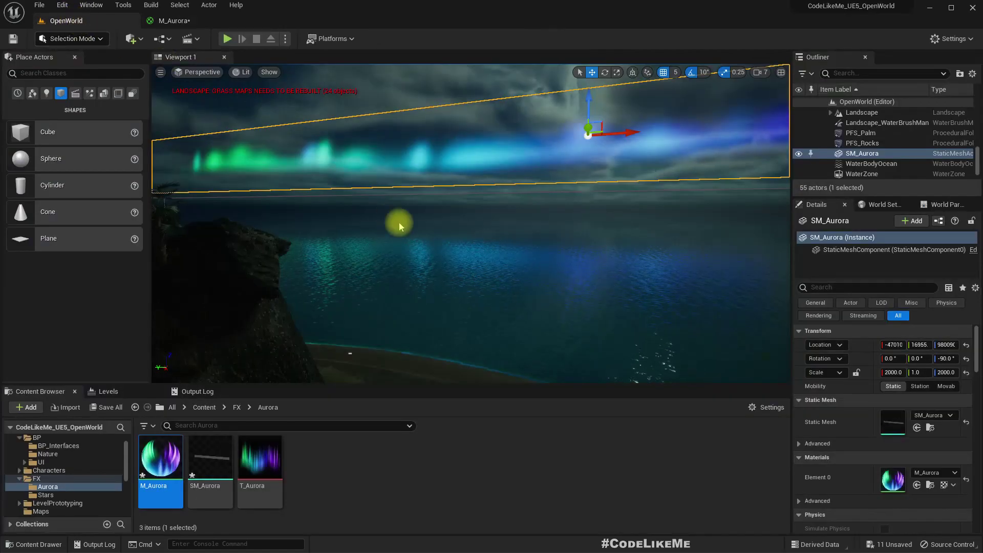
{"action": "right_click_drag", "start_coordinate": [399, 223], "coordinate": [504, 214]}
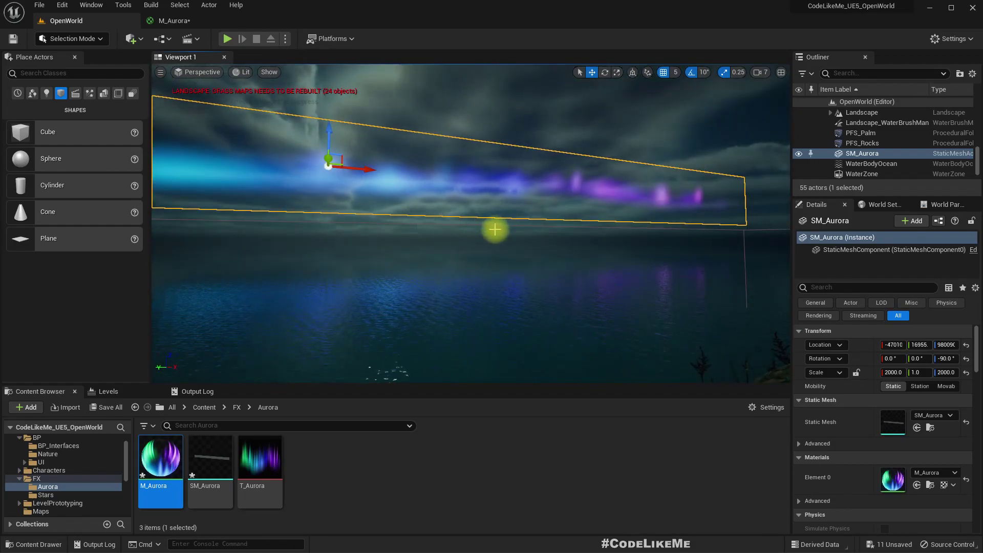
In M_Aurora, move Sine closer to the Mask and insert another Multiply between Sine and the OffsetDirection Multiply.
{"action": "left_click", "coordinate": [172, 20]}
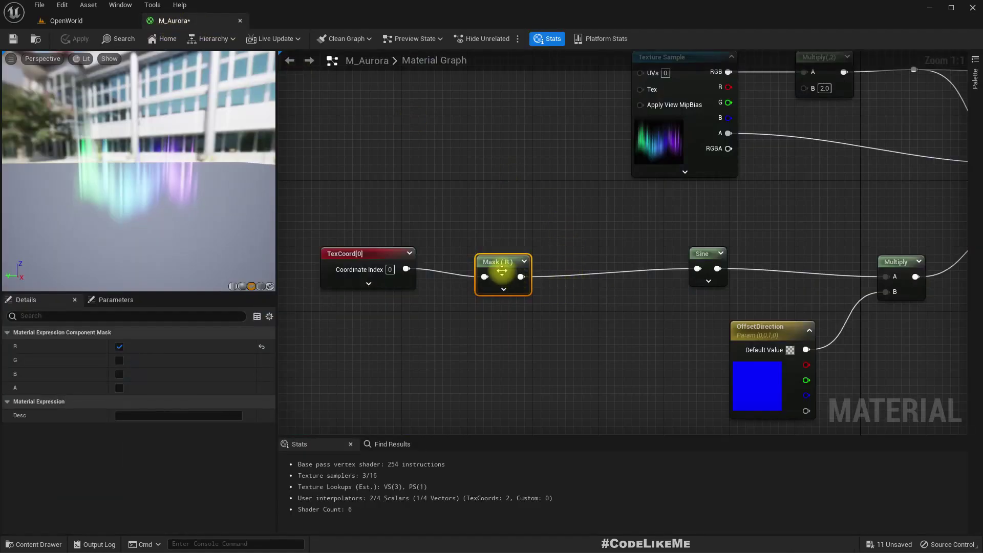
{"action": "left_click_drag", "start_coordinate": [502, 270], "coordinate": [504, 262]}
{"action": "right_click_drag", "start_coordinate": [585, 287], "coordinate": [598, 322]}
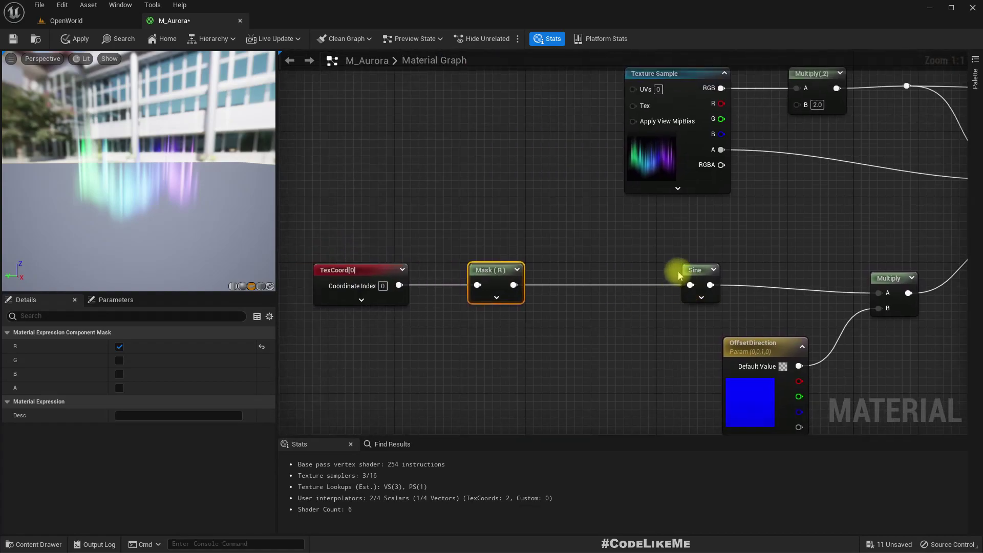
{"action": "left_click_drag", "start_coordinate": [684, 272], "coordinate": [879, 293]}
{"action": "type", "text": "multiply"}
{"action": "key", "text": "Return"}
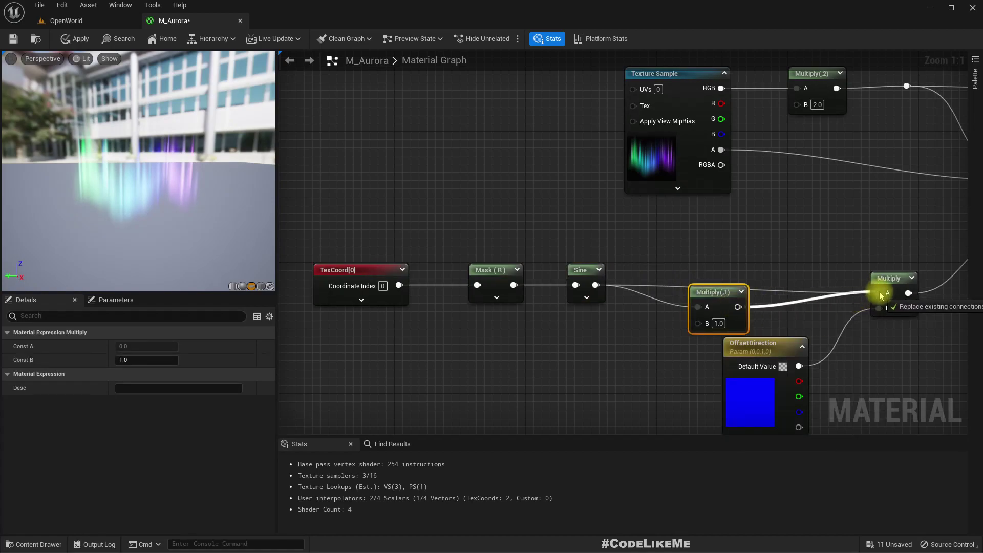
{"action": "left_click_drag", "start_coordinate": [711, 284], "coordinate": [711, 262]}
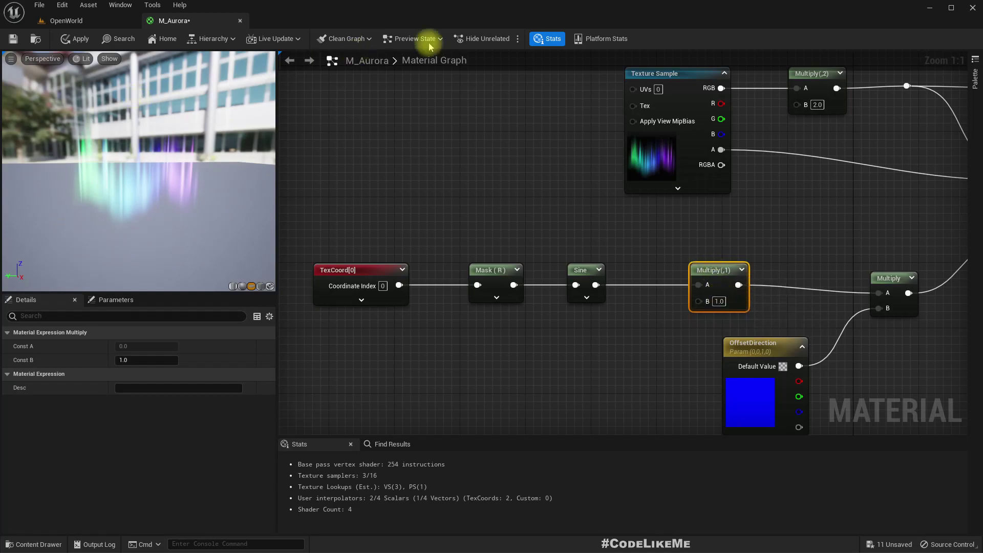
Promote the inserted Multiply's B input to a parameter named Offsetmagnitude, placed below Sine, with a default value of 100000.
{"action": "right_click", "coordinate": [703, 304]}
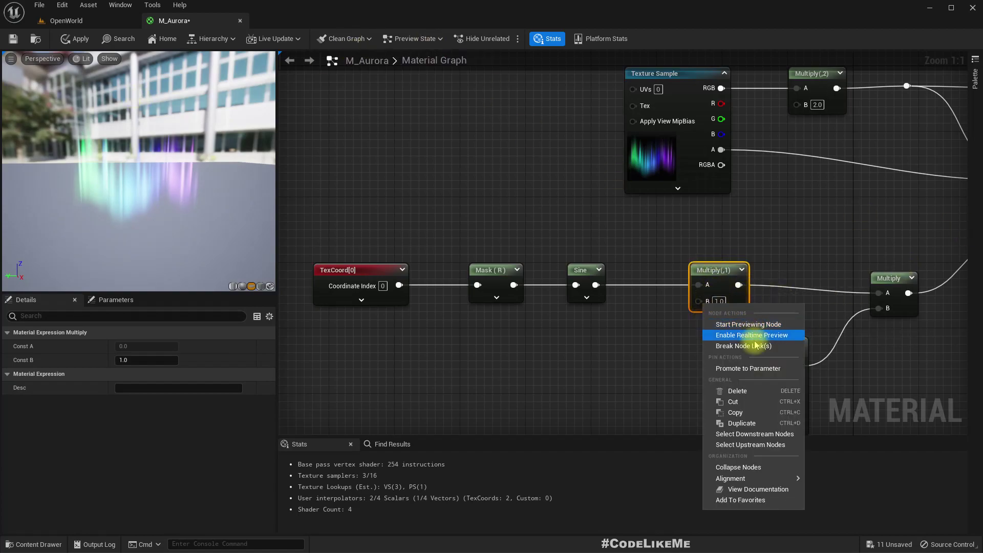
{"action": "left_click", "coordinate": [745, 368]}
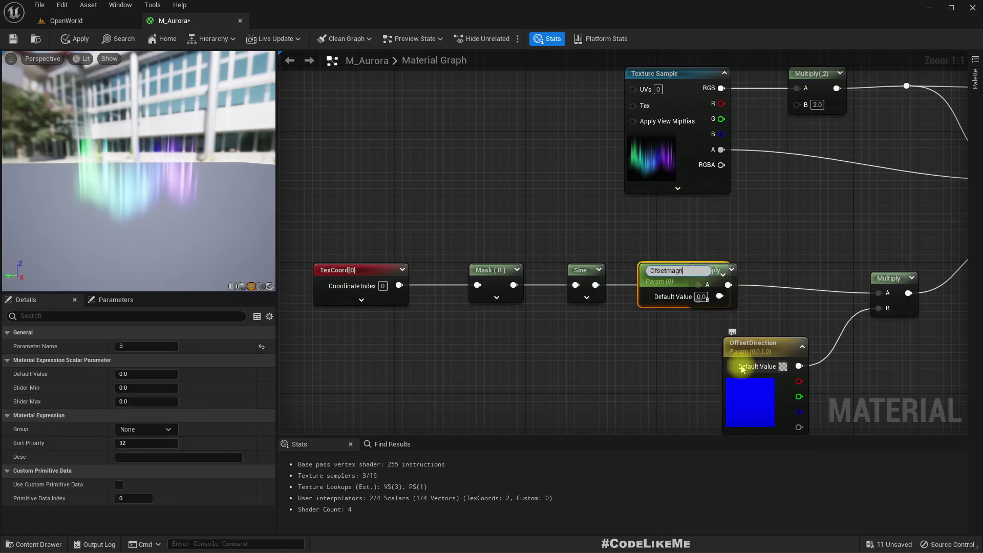
{"action": "type", "text": "Ofsetmagnitude"}
{"action": "key", "text": "Return"}
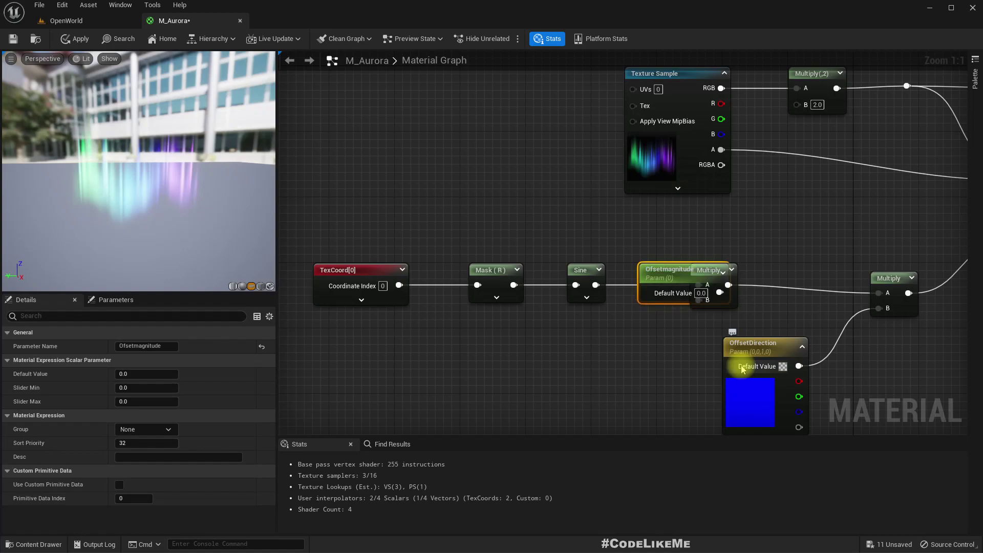
{"action": "left_click_drag", "start_coordinate": [663, 271], "coordinate": [559, 353]}
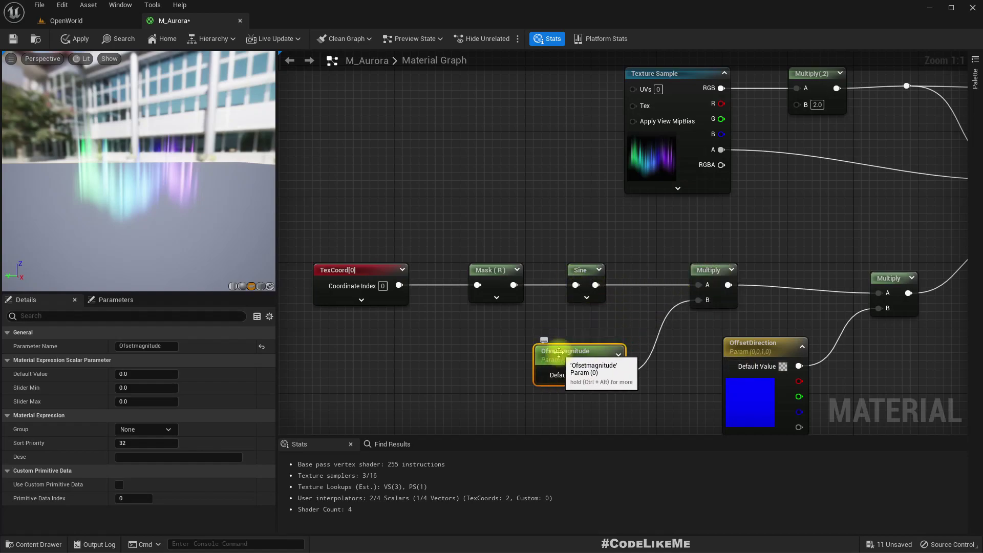
{"action": "double_click", "coordinate": [559, 353]}
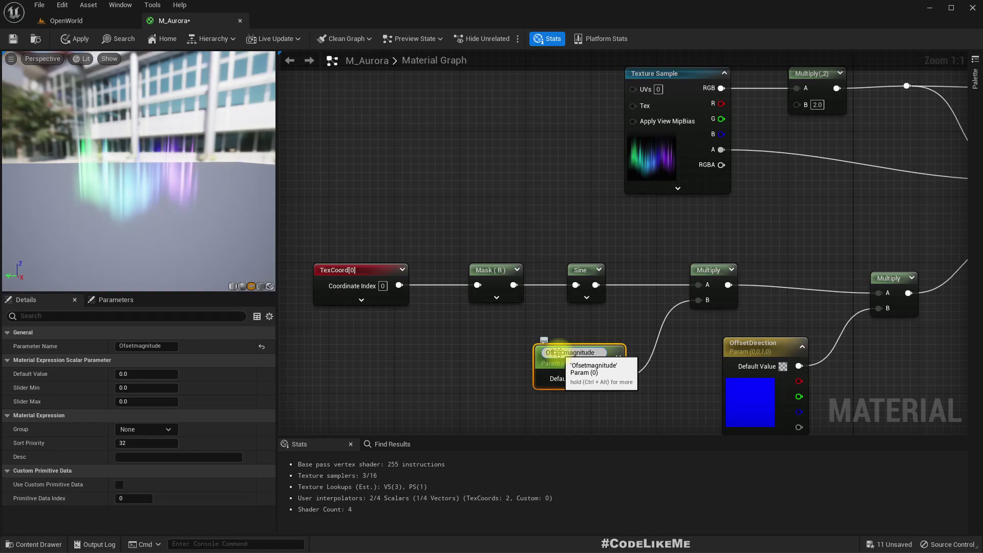
{"action": "type", "text": "f"}
{"action": "key", "text": "Return"}
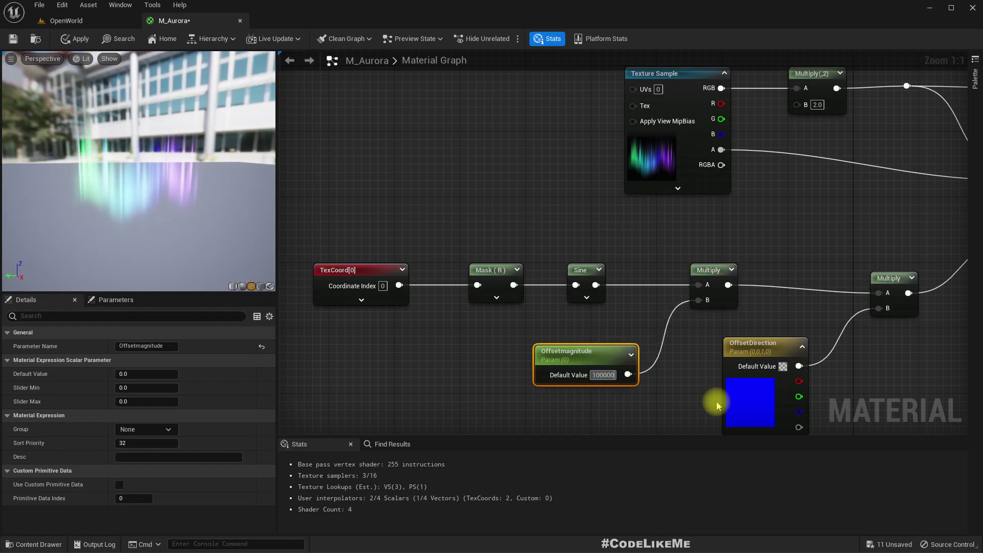
{"action": "key", "text": "Return"}
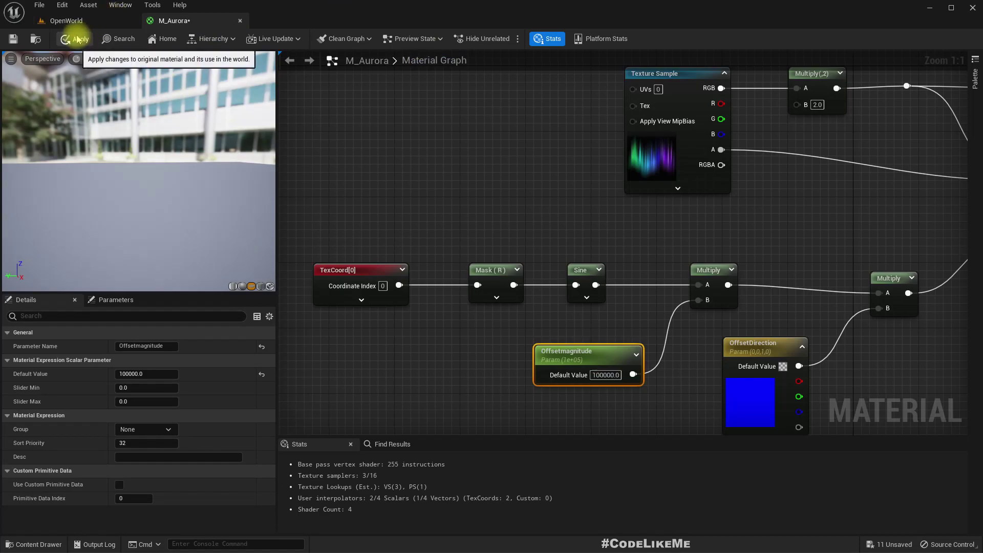
Inspect the aurora's bend along its length in the OpenWorld level from several viewing angles.
{"action": "left_click", "coordinate": [66, 21]}
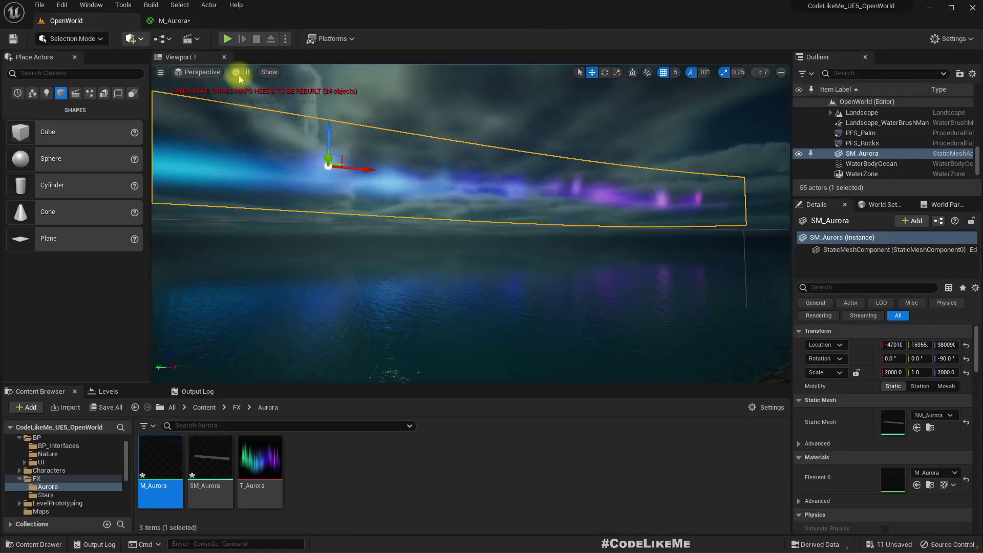
{"action": "mouse_move", "coordinate": [472, 223]}
{"action": "right_mouse_down"}
{"action": "mouse_move", "coordinate": [343, 220]}
{"action": "mouse_move", "coordinate": [561, 215]}
{"action": "mouse_move", "coordinate": [358, 221]}
{"action": "mouse_move", "coordinate": [483, 225]}
{"action": "right_mouse_up"}
{"action": "right_click_drag", "start_coordinate": [558, 220], "coordinate": [527, 221]}
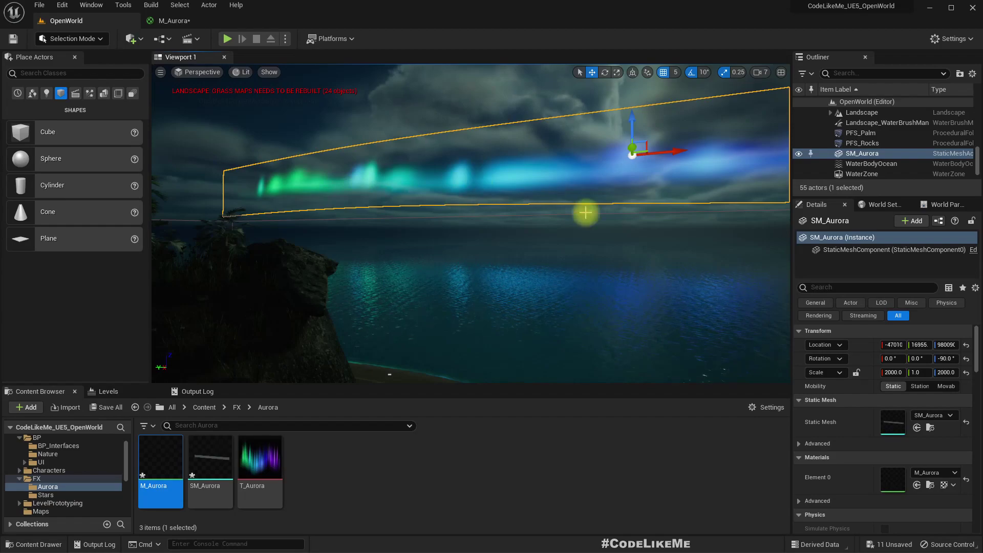
{"action": "right_click_drag", "start_coordinate": [585, 212], "coordinate": [661, 205]}
{"action": "right_click_drag", "start_coordinate": [586, 212], "coordinate": [597, 228]}
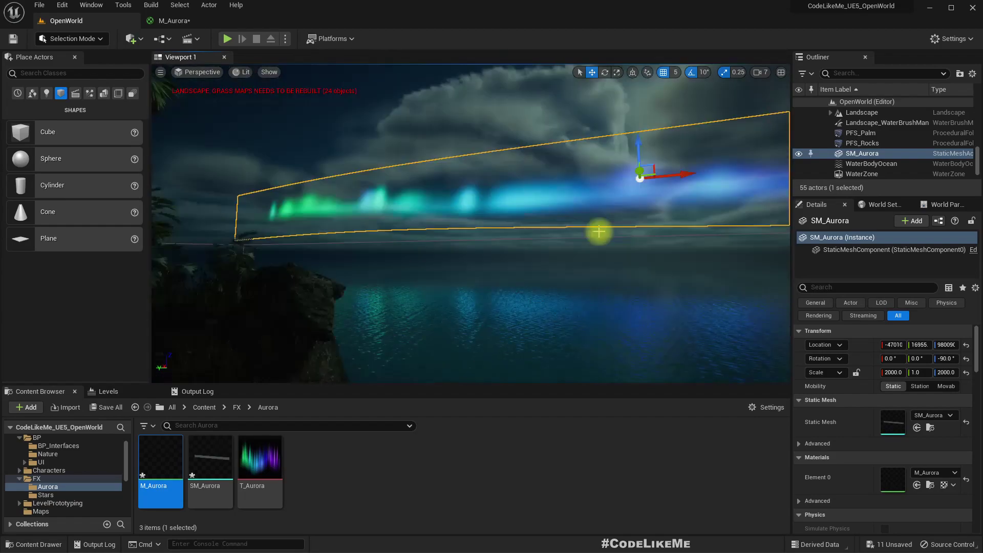
Set Offsetmagnitude's default value to 500000 in M_Aurora, apply the material and check the aurora in the OpenWorld level.
{"action": "left_click", "coordinate": [174, 21]}
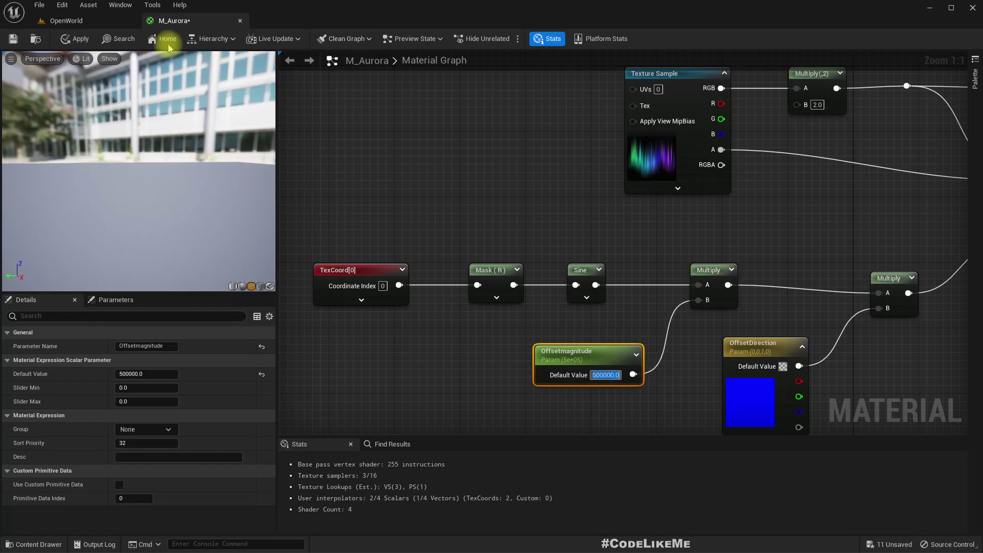
{"action": "left_click", "coordinate": [69, 38]}
{"action": "left_click", "coordinate": [67, 19]}
{"action": "right_click_drag", "start_coordinate": [436, 219], "coordinate": [414, 218]}
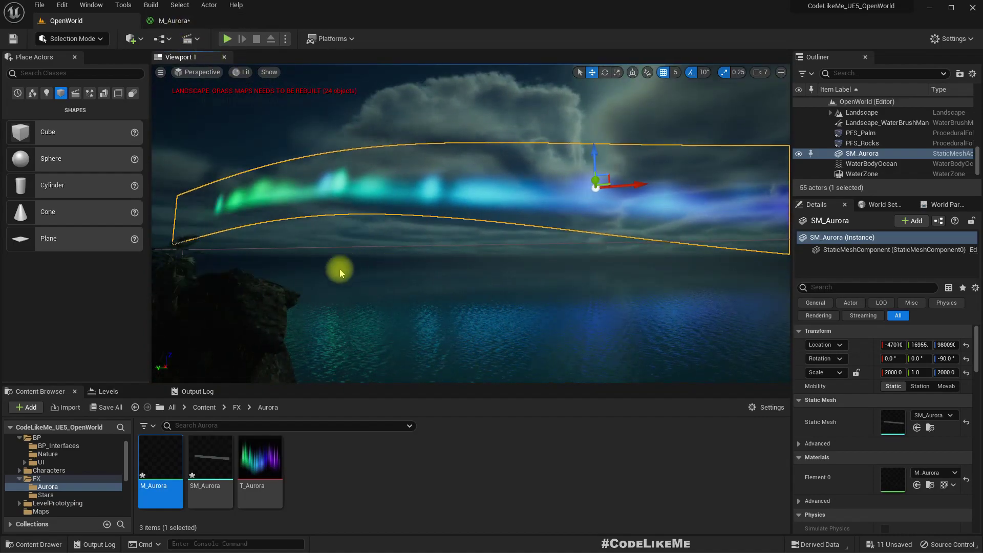
{"action": "right_click_drag", "start_coordinate": [340, 269], "coordinate": [322, 274]}
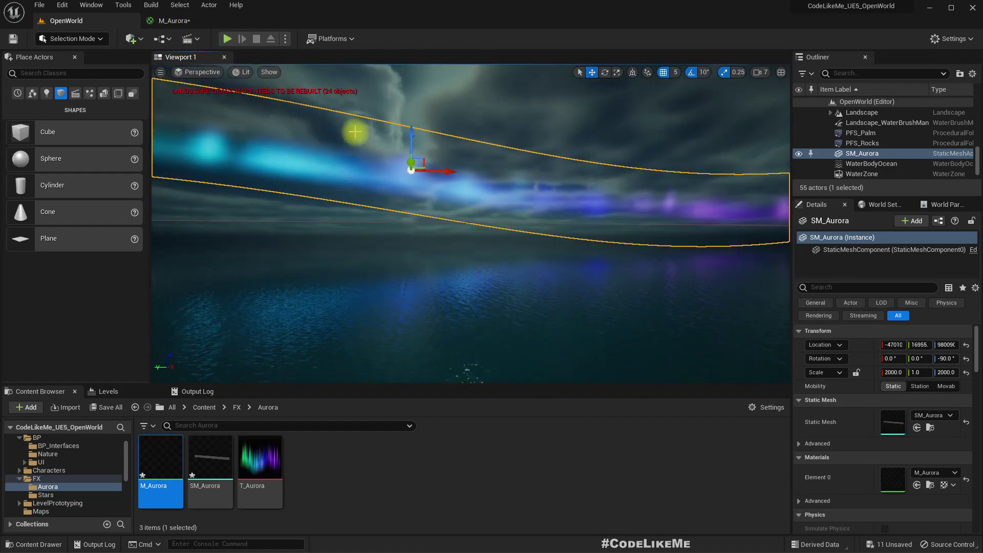
Set the Sine node's period to 0.3 in M_Aurora, apply the material and check the waves in the OpenWorld level.
{"action": "left_click", "coordinate": [171, 21]}
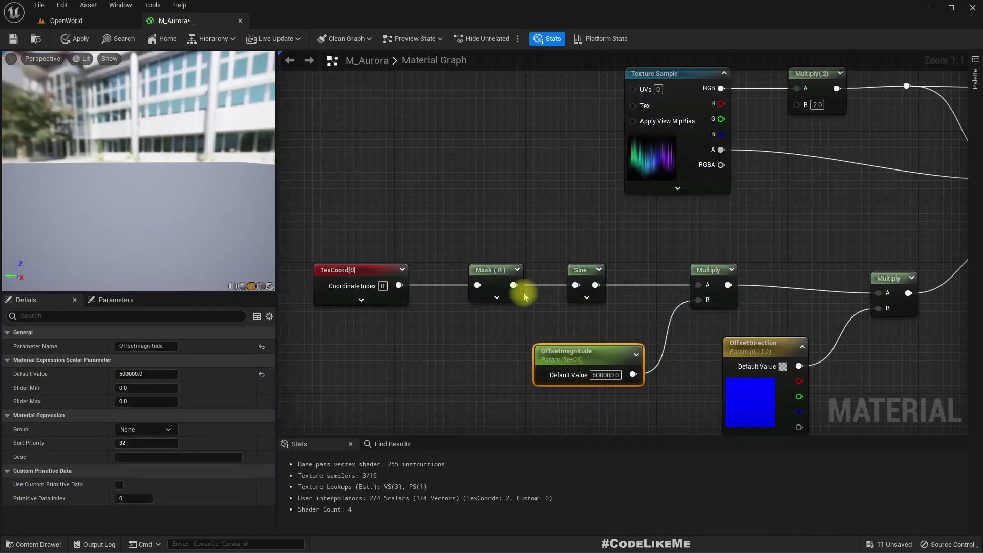
{"action": "left_click", "coordinate": [592, 271]}
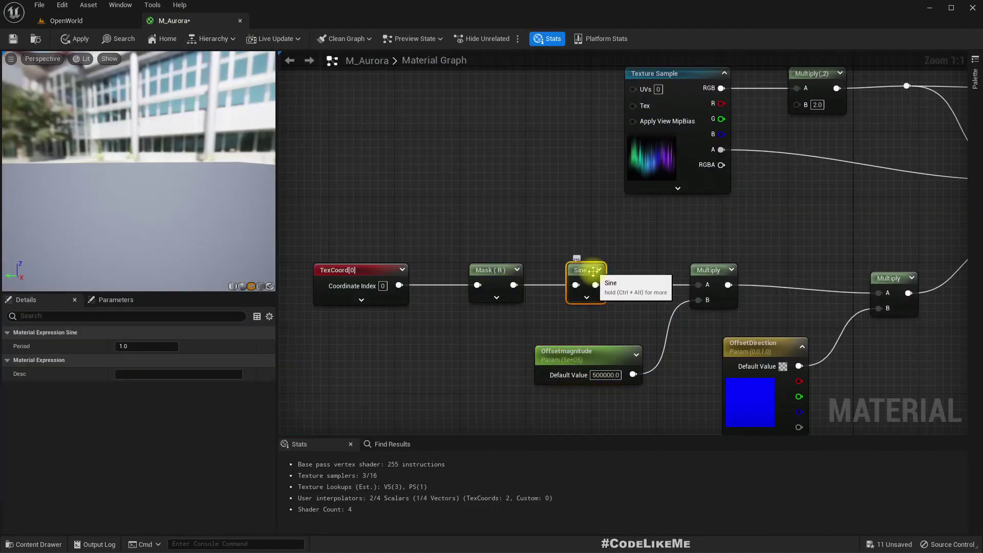
{"action": "left_click", "coordinate": [147, 347]}
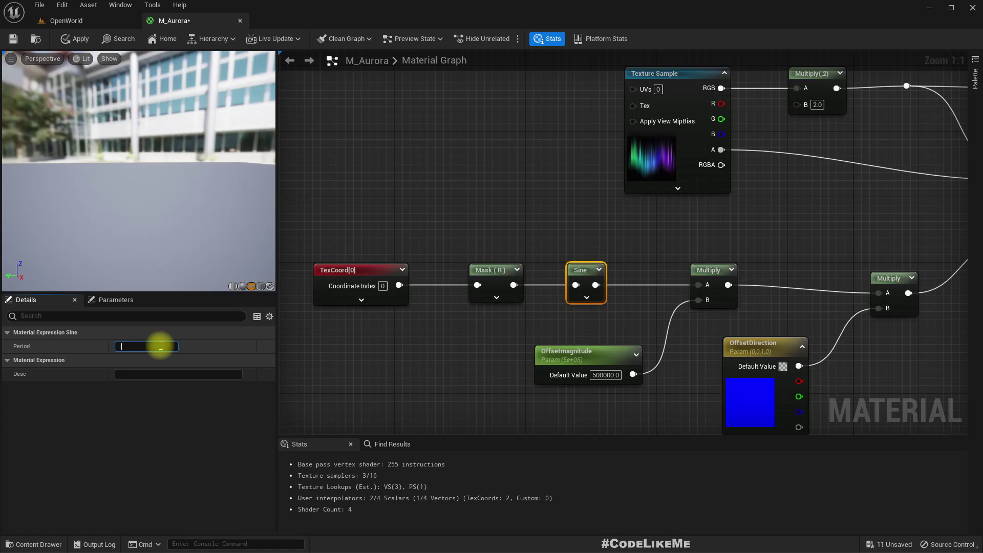
{"action": "type", "text": "3"}
{"action": "key", "text": "Return"}
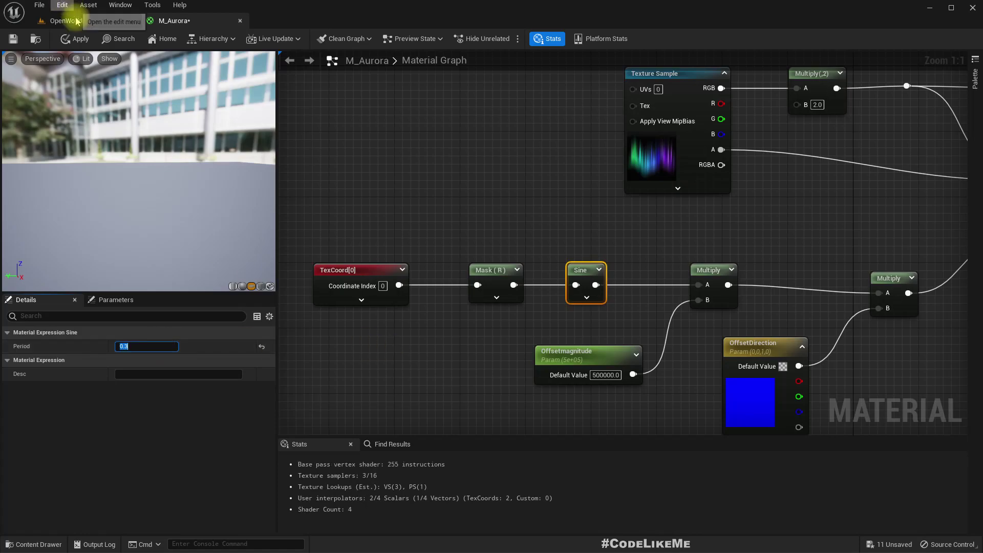
{"action": "left_click", "coordinate": [79, 32]}
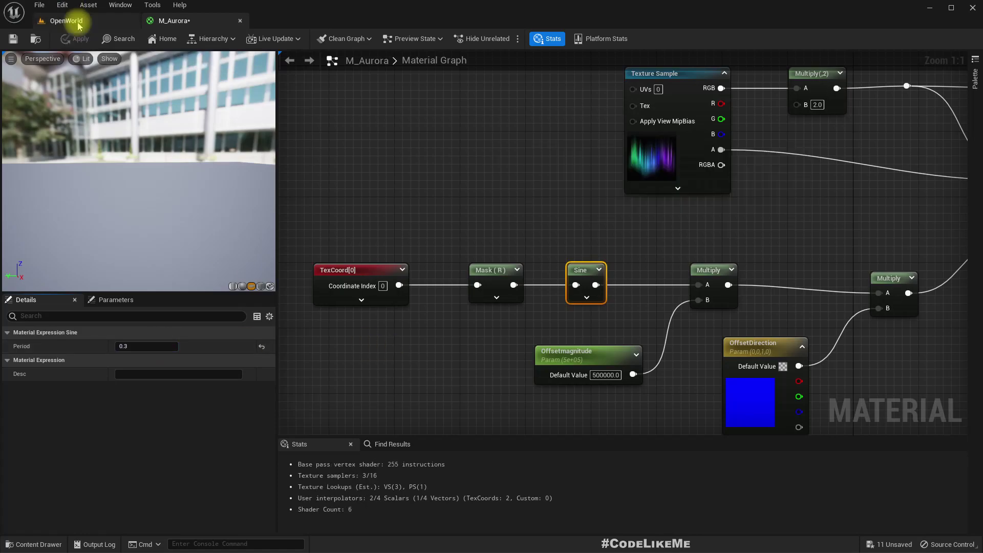
{"action": "left_click", "coordinate": [71, 20]}
{"action": "mouse_move", "coordinate": [495, 186]}
{"action": "right_mouse_down"}
{"action": "mouse_move", "coordinate": [576, 187]}
{"action": "mouse_move", "coordinate": [397, 184]}
{"action": "mouse_move", "coordinate": [556, 189]}
{"action": "mouse_move", "coordinate": [502, 185]}
{"action": "mouse_move", "coordinate": [511, 186]}
{"action": "right_mouse_up"}
Set Offsetmagnitude's default value to 200000, apply the material and view the aurora in the level with Game View on.
{"action": "left_click", "coordinate": [174, 20]}
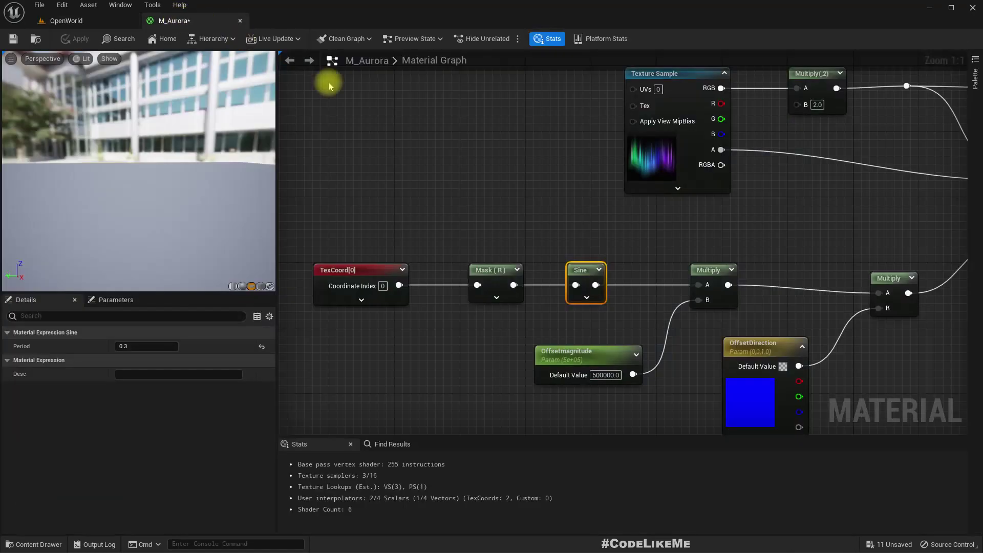
{"action": "left_click", "coordinate": [612, 375]}
{"action": "key", "text": "Tab"}
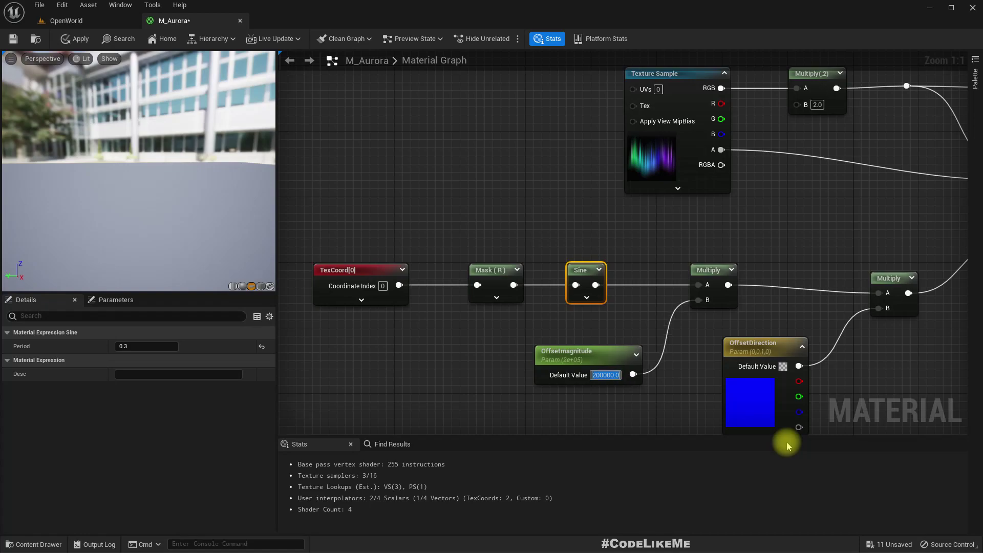
{"action": "left_click", "coordinate": [66, 20]}
{"action": "right_click_drag", "start_coordinate": [466, 160], "coordinate": [392, 152]}
{"action": "right_click_drag", "start_coordinate": [464, 162], "coordinate": [471, 164]}
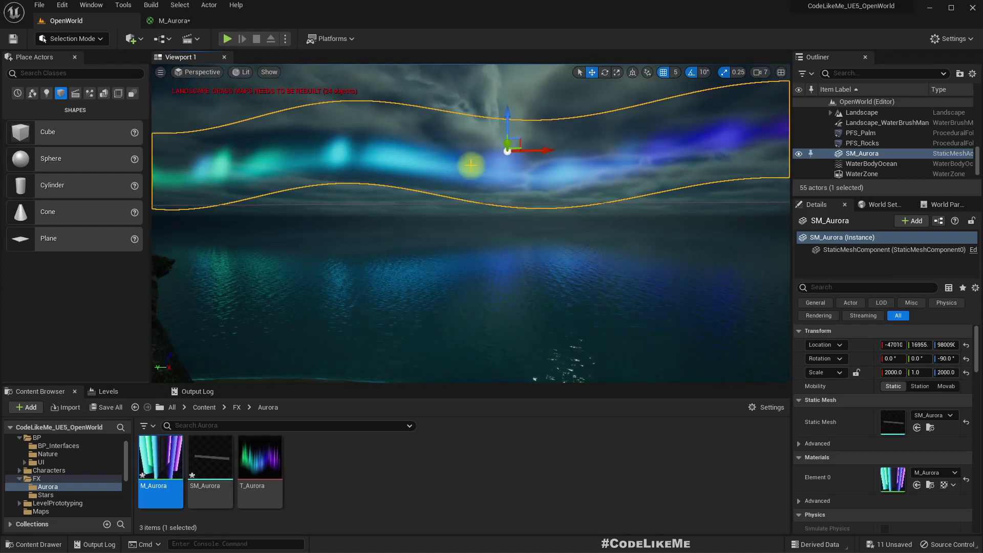
{"action": "key", "text": "g"}
{"action": "right_click_drag", "start_coordinate": [502, 202], "coordinate": [502, 202]}
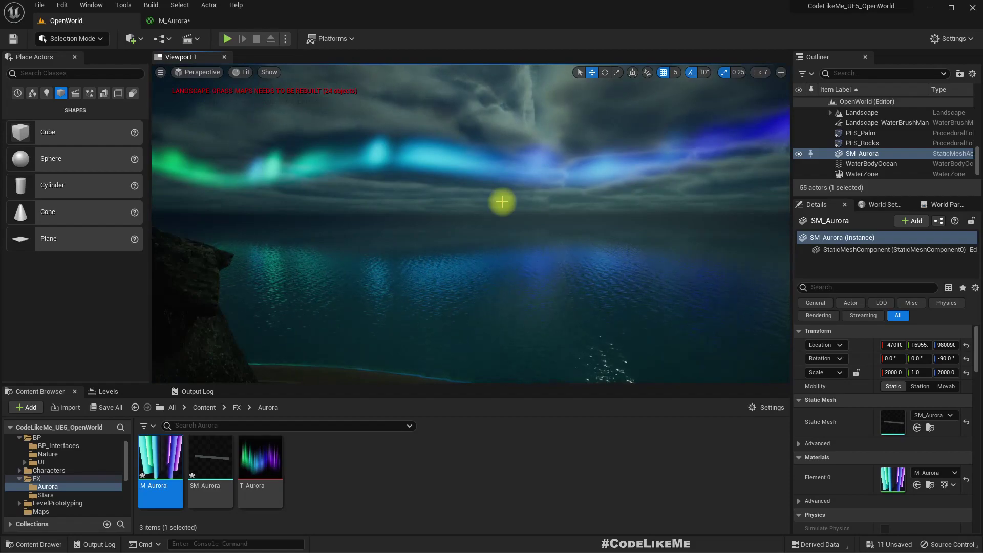
Set the R and G components of M_Aurora's OffsetDirection default value to 0.1 each.
{"action": "left_click", "coordinate": [188, 20]}
{"action": "right_click_drag", "start_coordinate": [626, 327], "coordinate": [442, 243]}
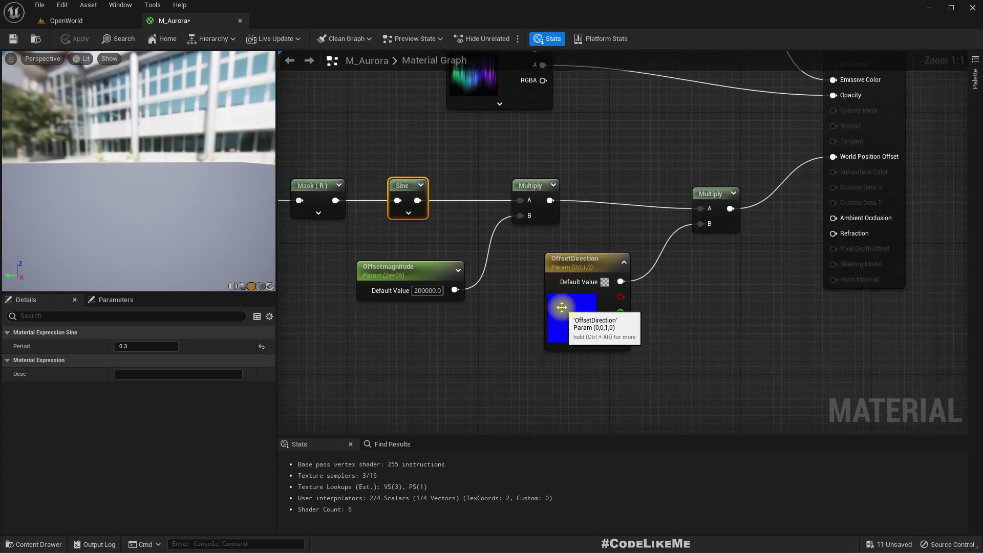
{"action": "left_click", "coordinate": [566, 300]}
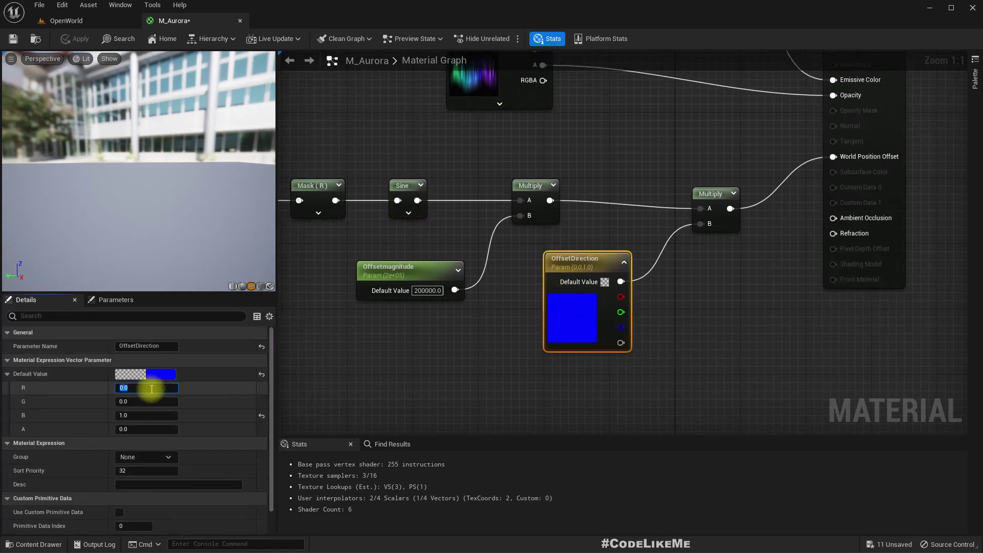
{"action": "left_click", "coordinate": [152, 389]}
{"action": "type", "text": ".1"}
{"action": "key", "text": "Tab"}
{"action": "type", "text": ".1"}
{"action": "key", "text": "Return"}
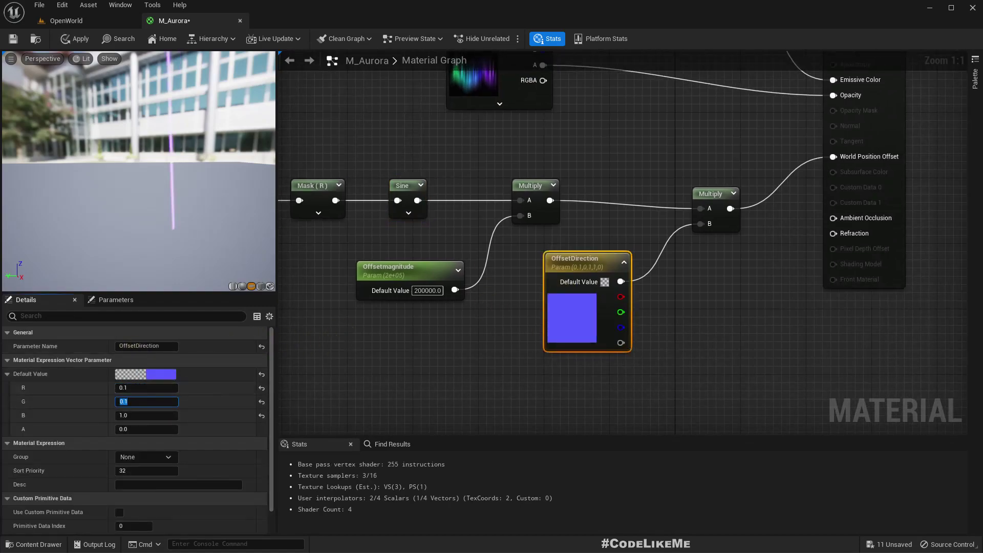
Apply the changed offset direction and inspect the aurora from end to end in the OpenWorld level.
{"action": "left_click", "coordinate": [67, 21]}
{"action": "right_click_drag", "start_coordinate": [510, 255], "coordinate": [576, 238]}
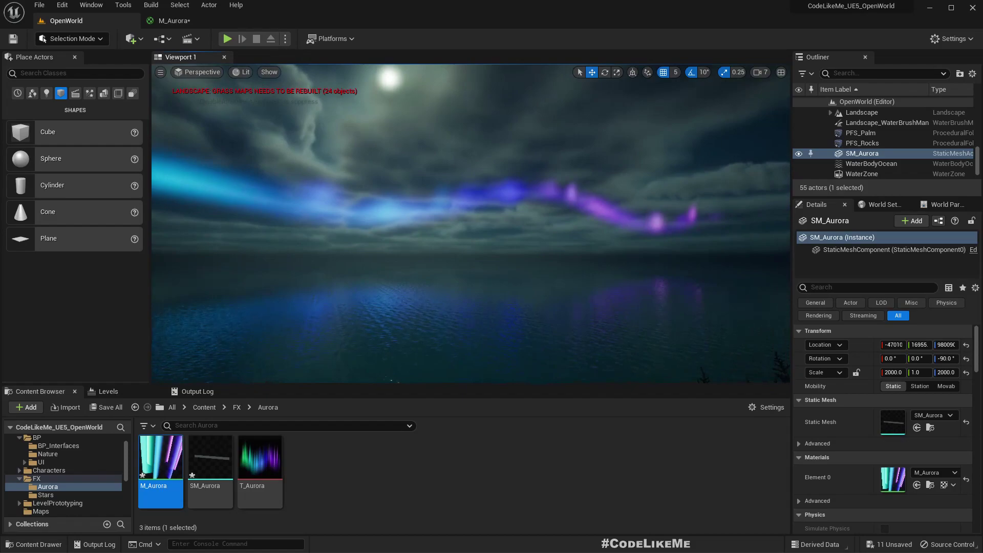
{"action": "left_click_drag", "start_coordinate": [404, 255], "coordinate": [369, 255]}
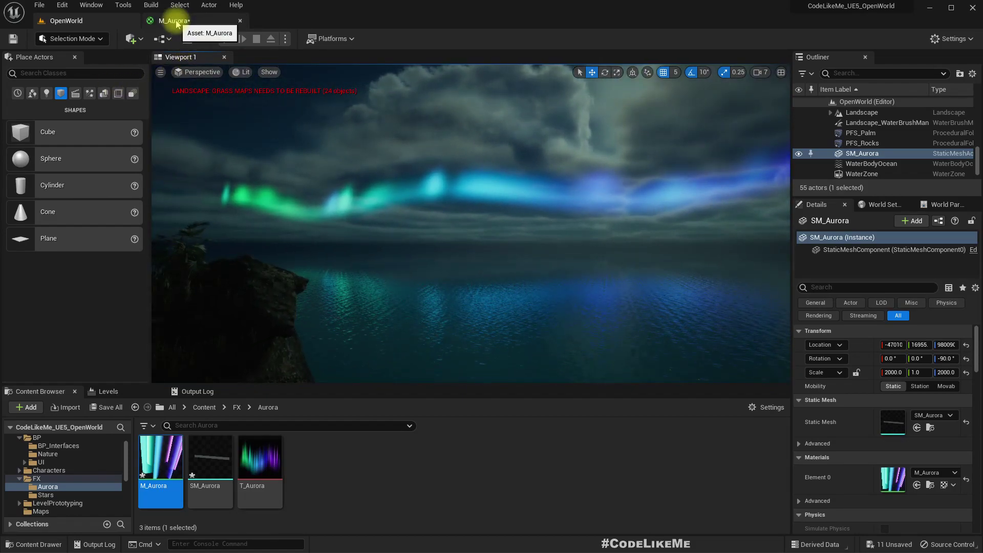
{"action": "right_click_drag", "start_coordinate": [435, 230], "coordinate": [460, 216]}
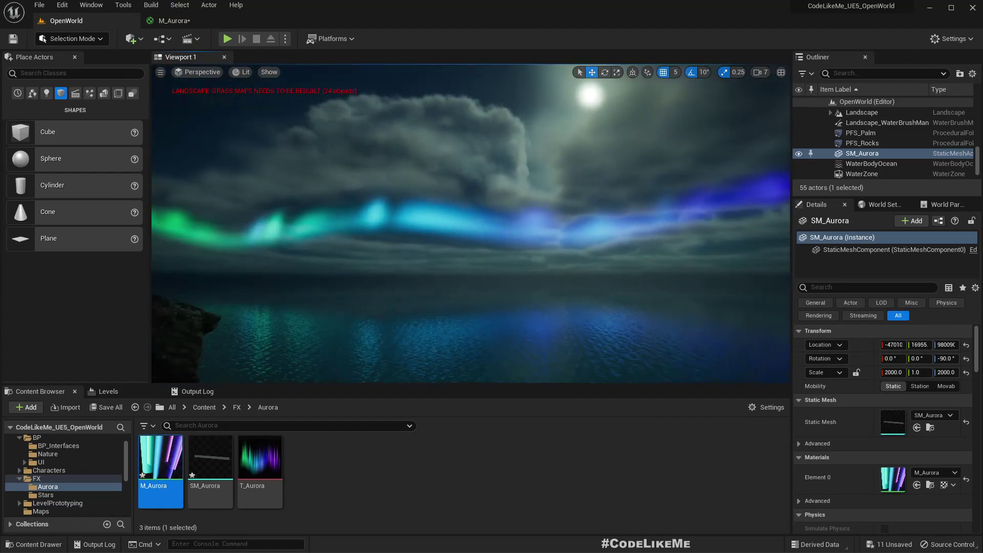
In M_Aurora, shift TexCoord and Mask away from Sine and insert an Add node between Mask and Sine.
{"action": "left_click", "coordinate": [174, 21]}
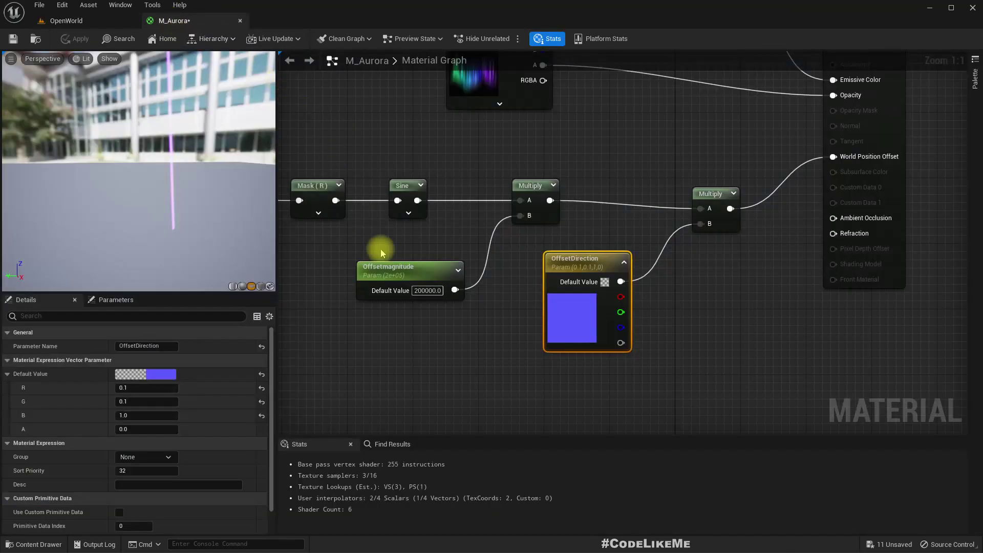
{"action": "right_click_drag", "start_coordinate": [385, 324], "coordinate": [656, 367]}
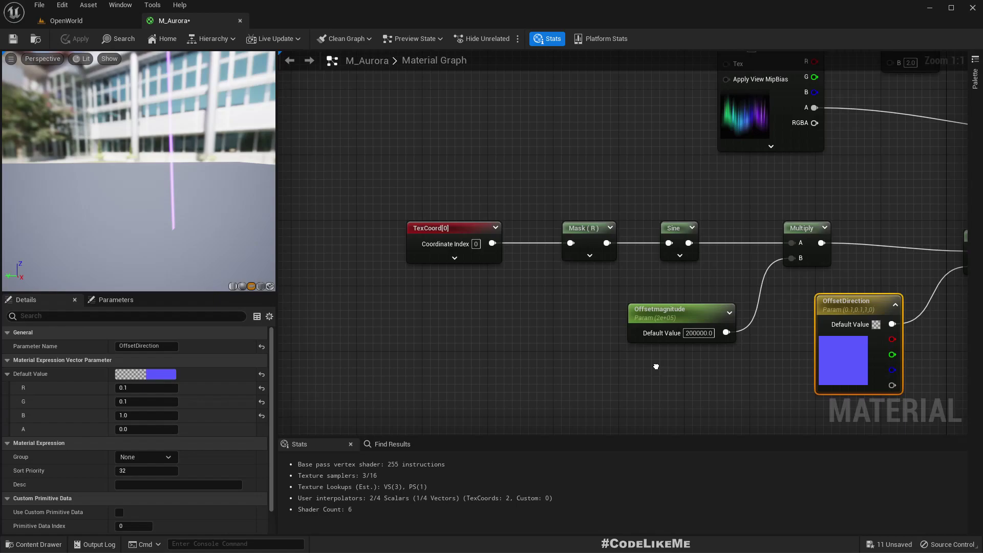
{"action": "left_click_drag", "start_coordinate": [424, 174], "coordinate": [640, 260]}
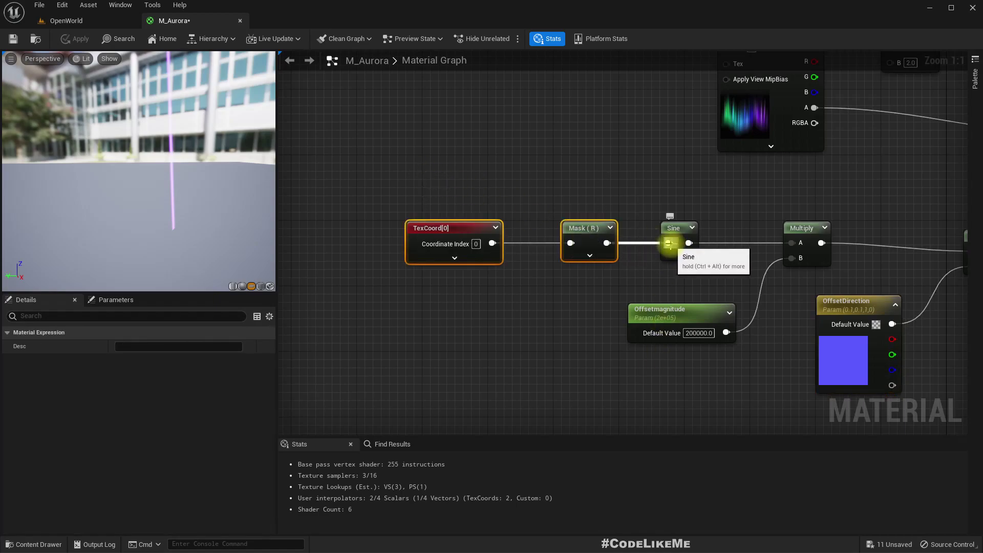
{"action": "left_click_drag", "start_coordinate": [588, 234], "coordinate": [468, 237]}
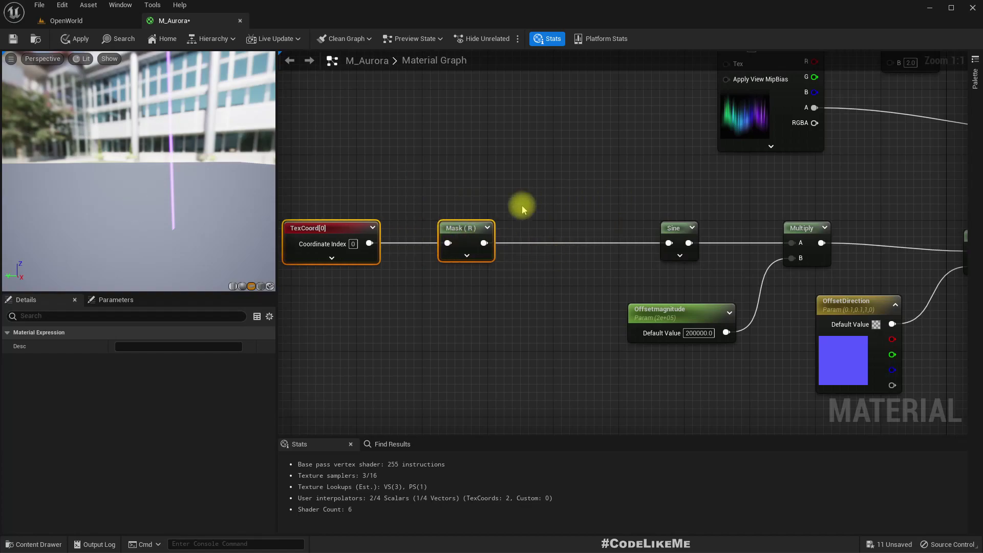
{"action": "left_click_drag", "start_coordinate": [484, 244], "coordinate": [532, 270]}
{"action": "type", "text": "add"}
{"action": "key", "text": "Return"}
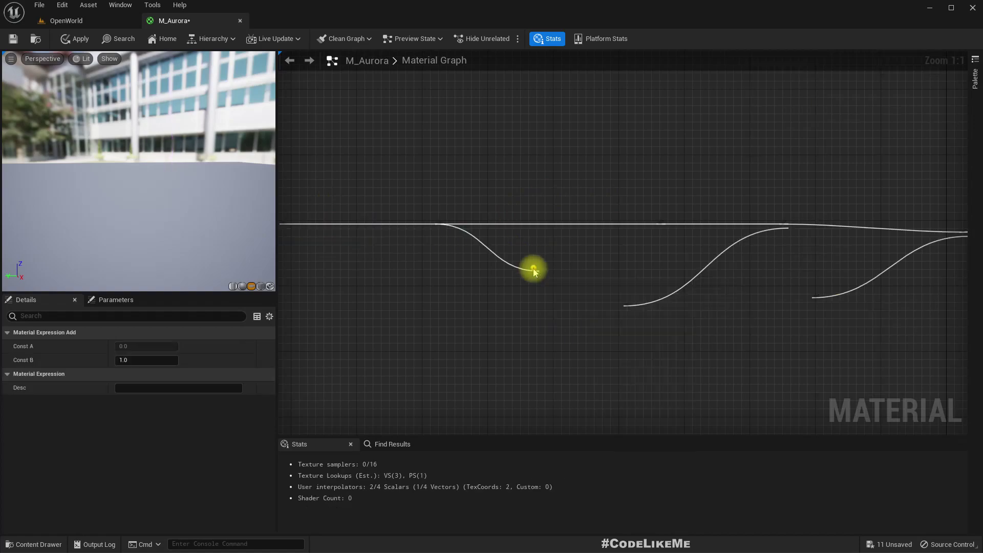
{"action": "left_click_drag", "start_coordinate": [579, 291], "coordinate": [652, 250]}
{"action": "left_click_drag", "start_coordinate": [559, 279], "coordinate": [565, 233]}
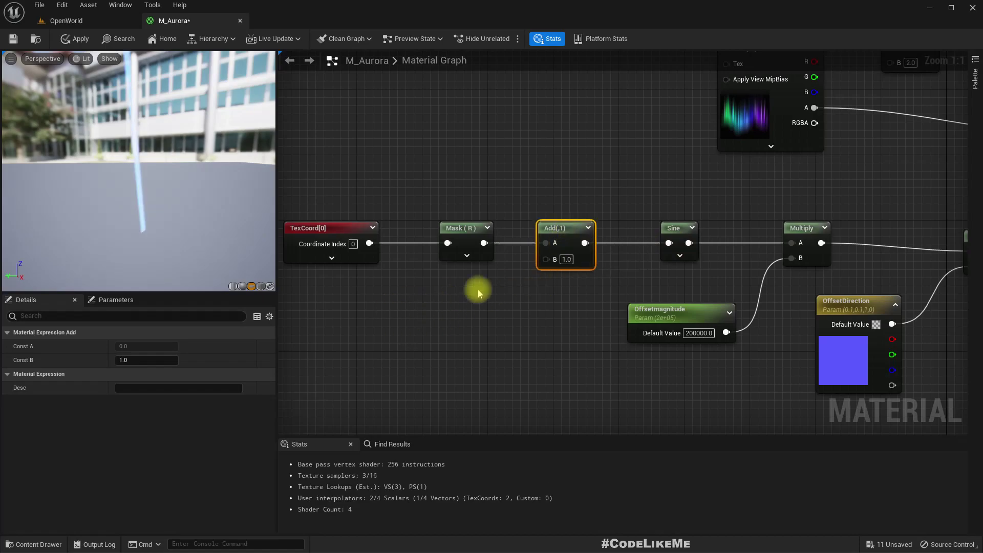
Feed a Time node into the Add node's B input, apply the material and check the aurora's motion in the OpenWorld level.
{"action": "left_click_drag", "start_coordinate": [542, 261], "coordinate": [455, 324]}
{"action": "type", "text": "time"}
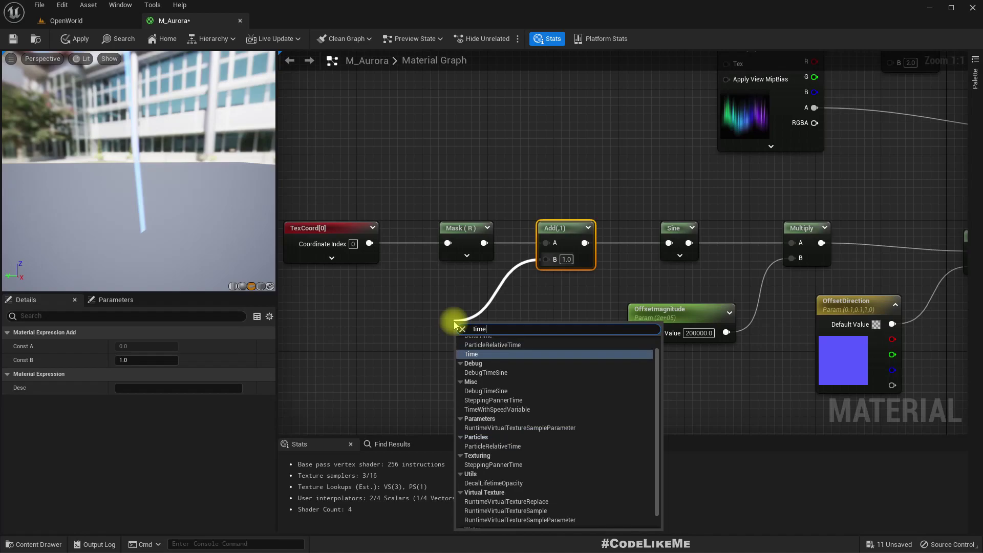
{"action": "key", "text": "Return"}
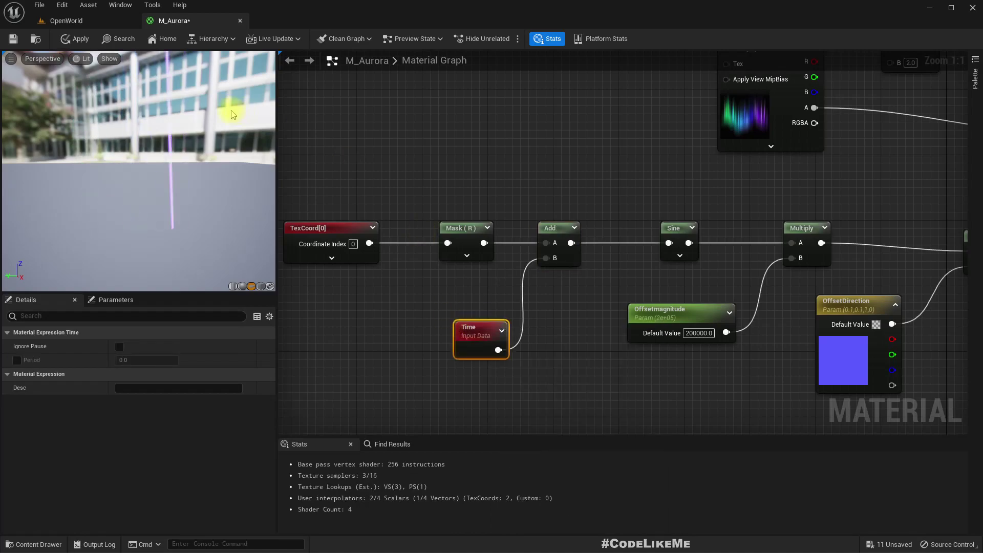
{"action": "left_click", "coordinate": [74, 38]}
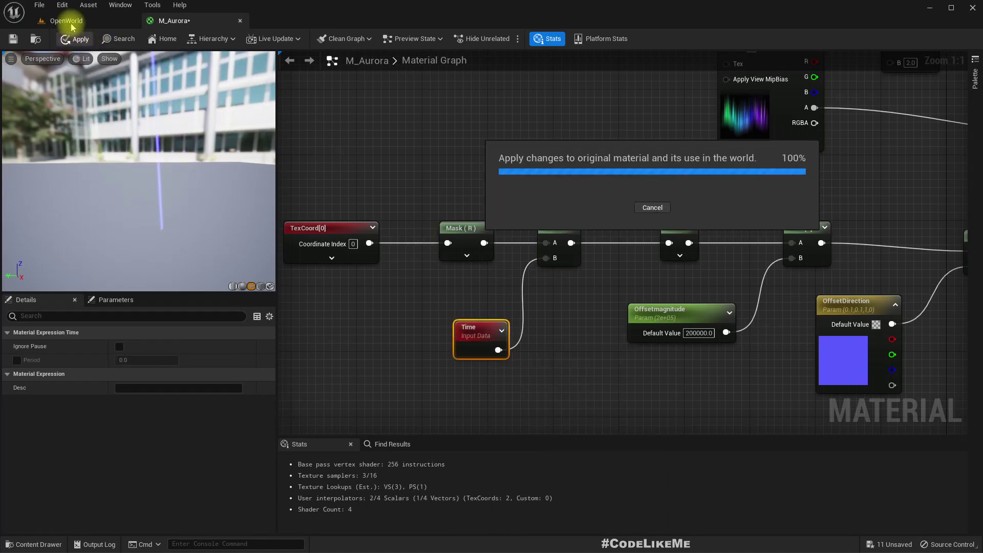
{"action": "left_click", "coordinate": [66, 21]}
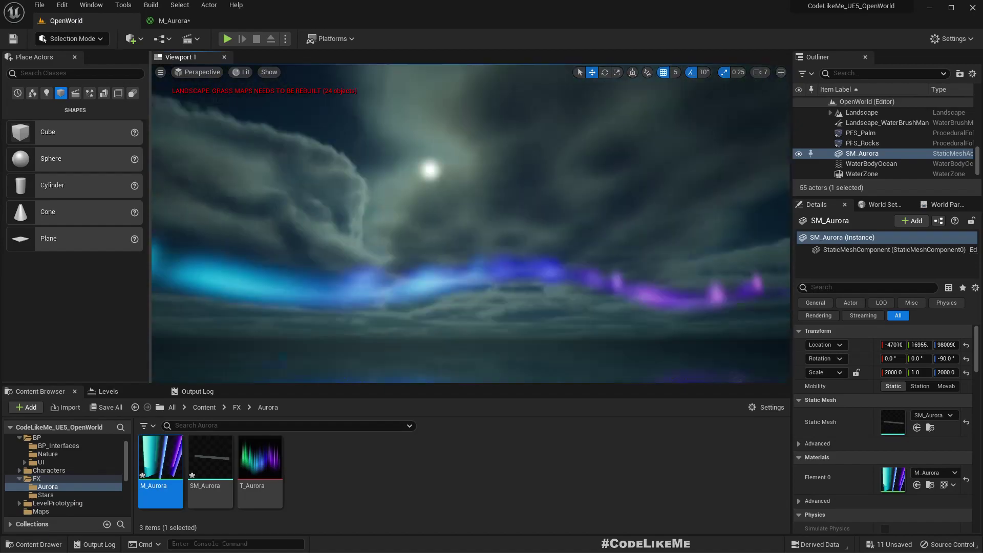
{"action": "right_click_drag", "start_coordinate": [526, 261], "coordinate": [505, 266]}
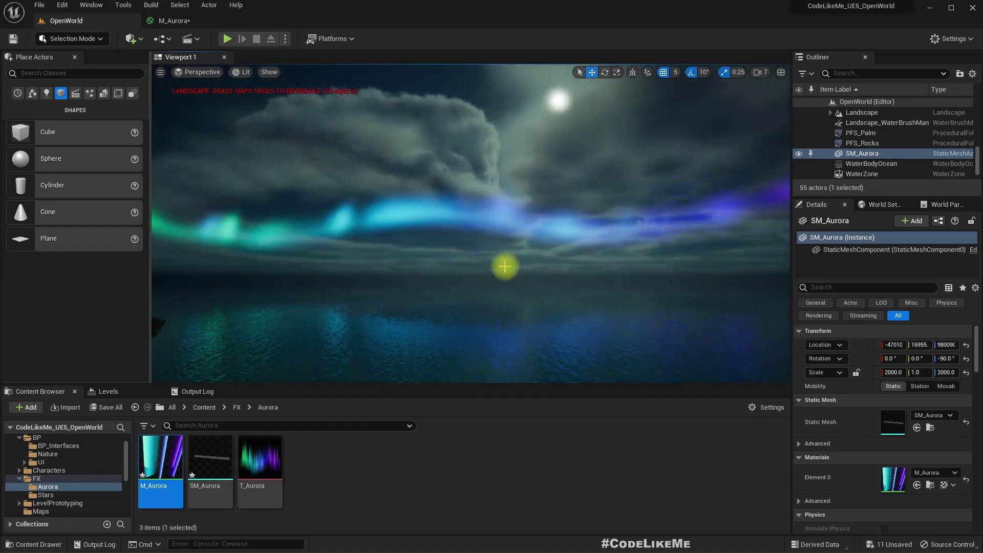
In M_Aurora, move Time further from Add and insert a Multiply node between Time and Add's B input.
{"action": "left_click", "coordinate": [173, 20]}
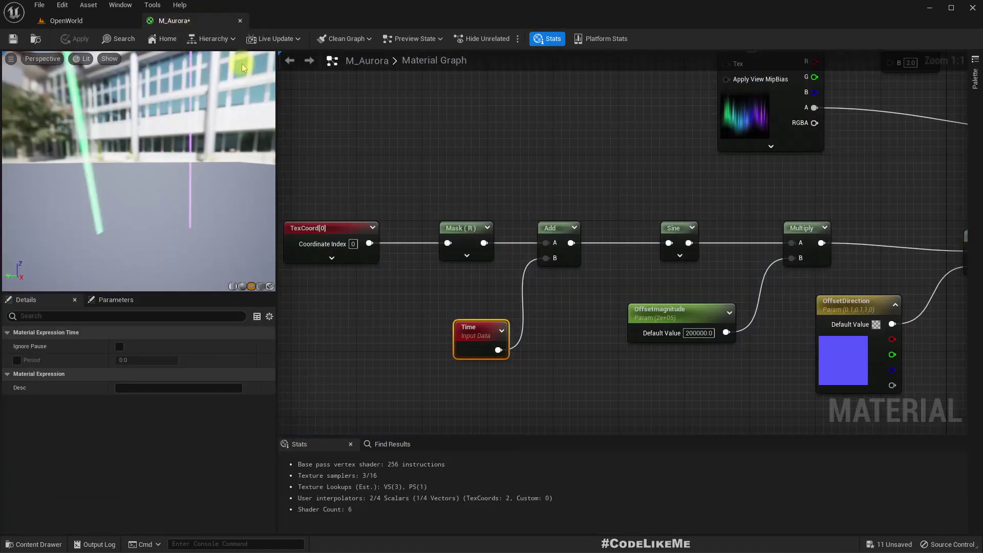
{"action": "left_click_drag", "start_coordinate": [494, 350], "coordinate": [403, 341]}
{"action": "type", "text": "multiply"}
{"action": "key", "text": "Return"}
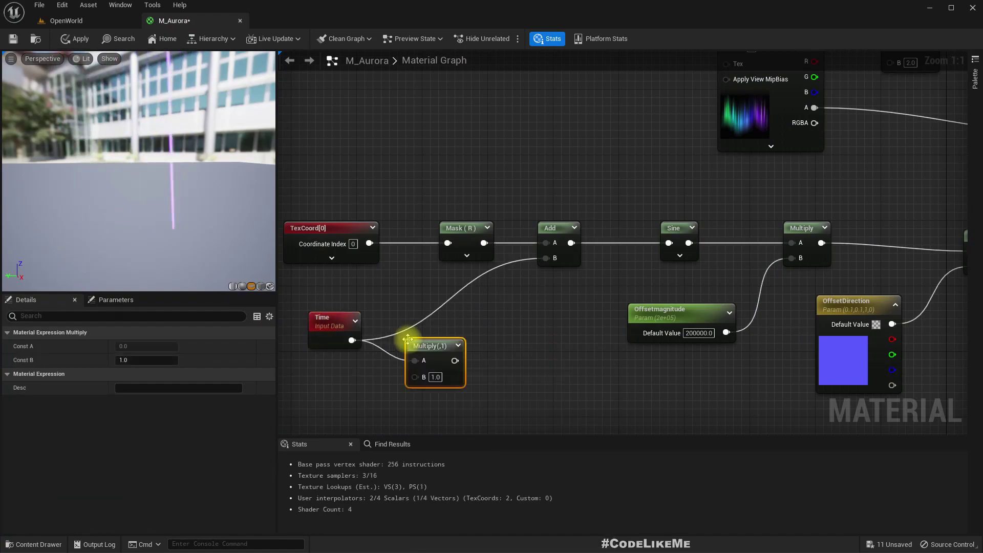
{"action": "left_click_drag", "start_coordinate": [455, 360], "coordinate": [546, 258]}
{"action": "left_click_drag", "start_coordinate": [436, 347], "coordinate": [477, 328]}
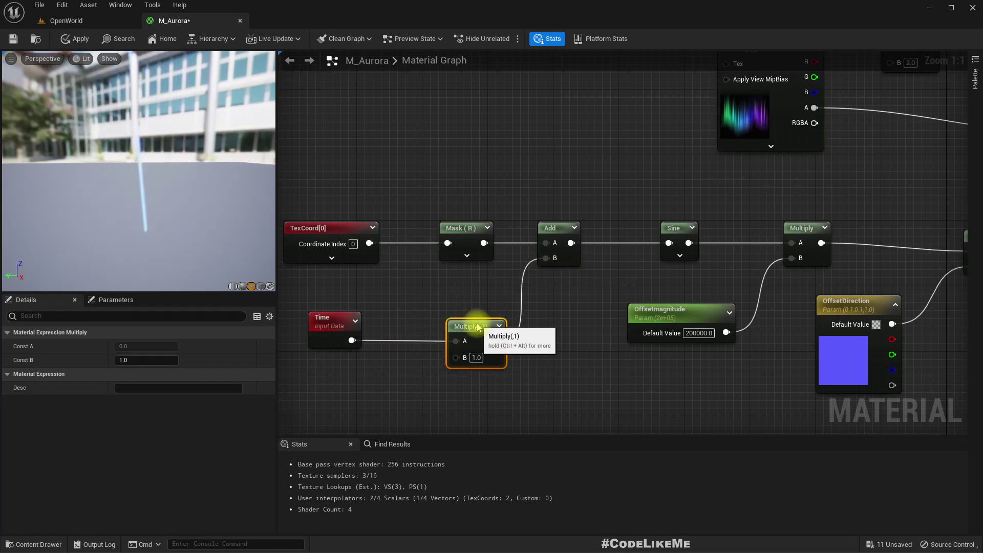
Promote the new Multiply's B input to a MovementSpeed parameter, place it below Time, and set its default value to 0.02.
{"action": "right_click", "coordinate": [456, 357]}
{"action": "mouse_move", "coordinate": [533, 324]}
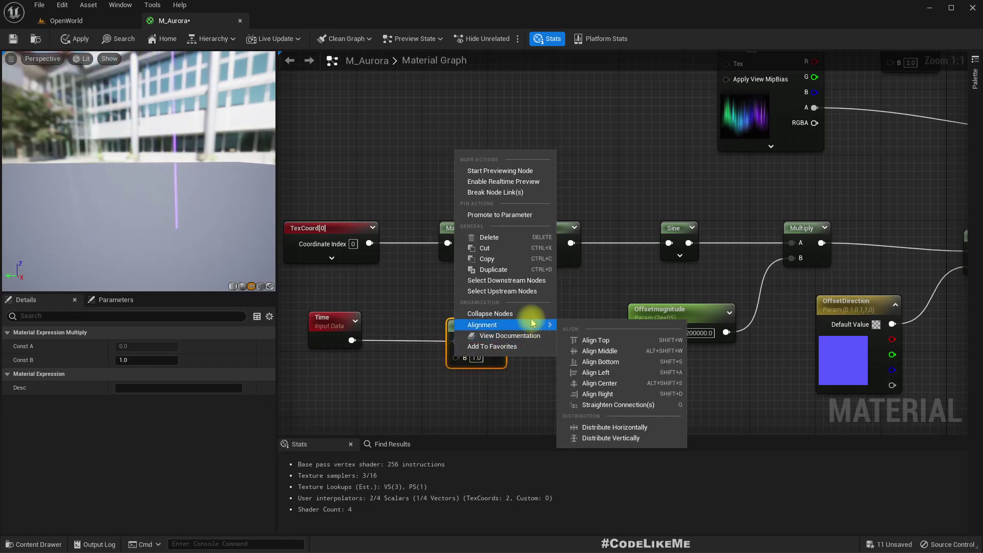
{"action": "left_click", "coordinate": [491, 214]}
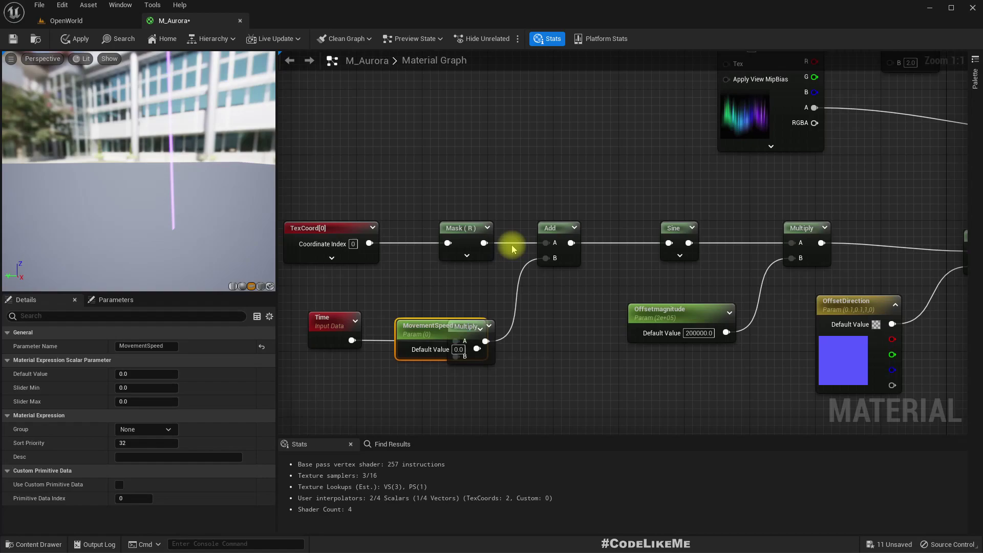
{"action": "left_click_drag", "start_coordinate": [432, 360], "coordinate": [344, 408]}
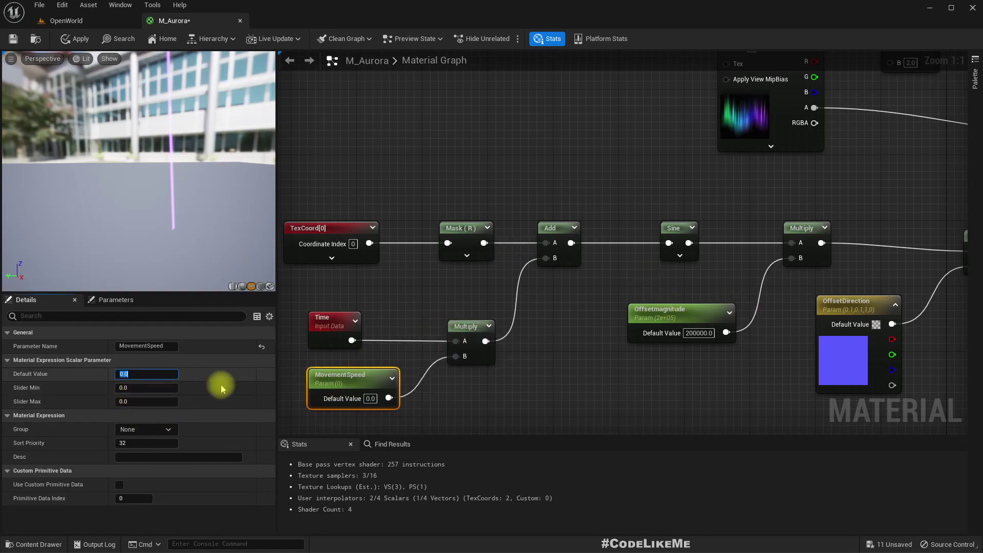
{"action": "key", "text": "BackSpace"}
{"action": "type", "text": ".02"}
{"action": "key", "text": "Return"}
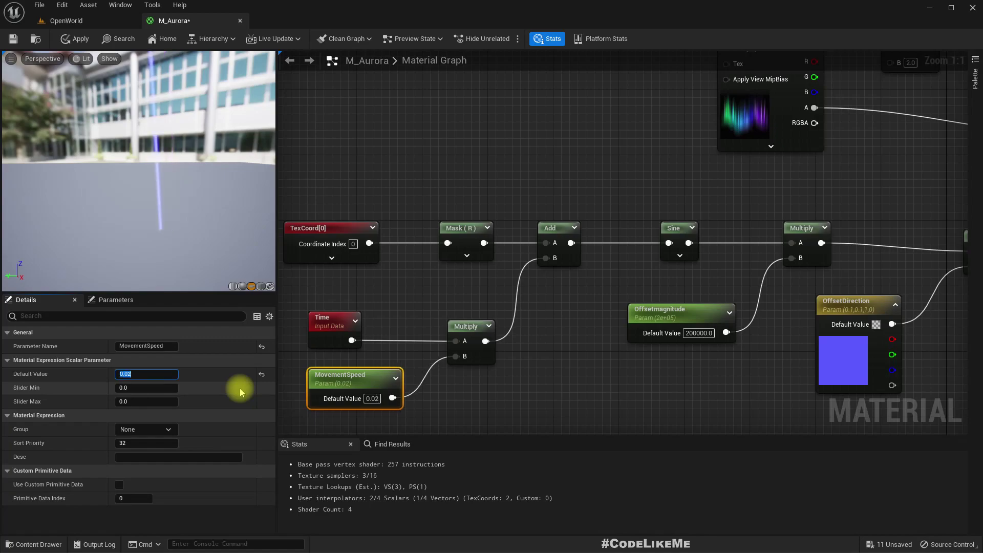
Apply the material and check the aurora's motion from end to end in the OpenWorld level.
{"action": "left_click", "coordinate": [76, 38]}
{"action": "left_click", "coordinate": [67, 20]}
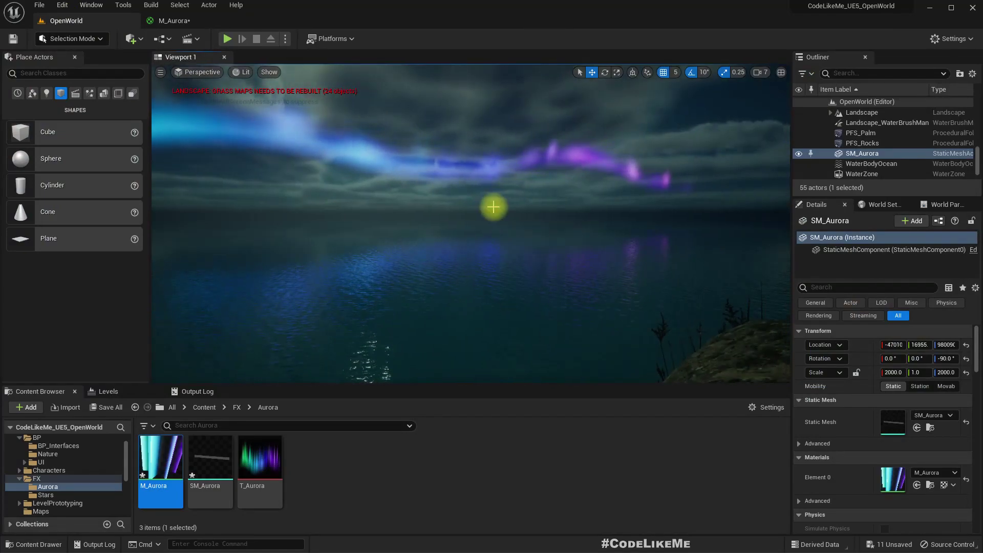
{"action": "right_click_drag", "start_coordinate": [490, 207], "coordinate": [486, 206]}
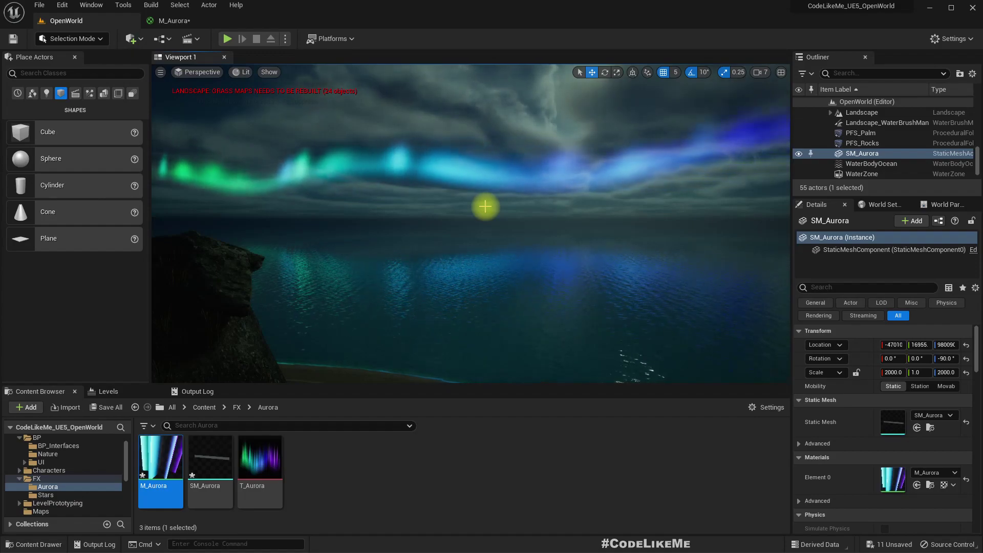
{"action": "right_click_drag", "start_coordinate": [486, 207], "coordinate": [486, 206]}
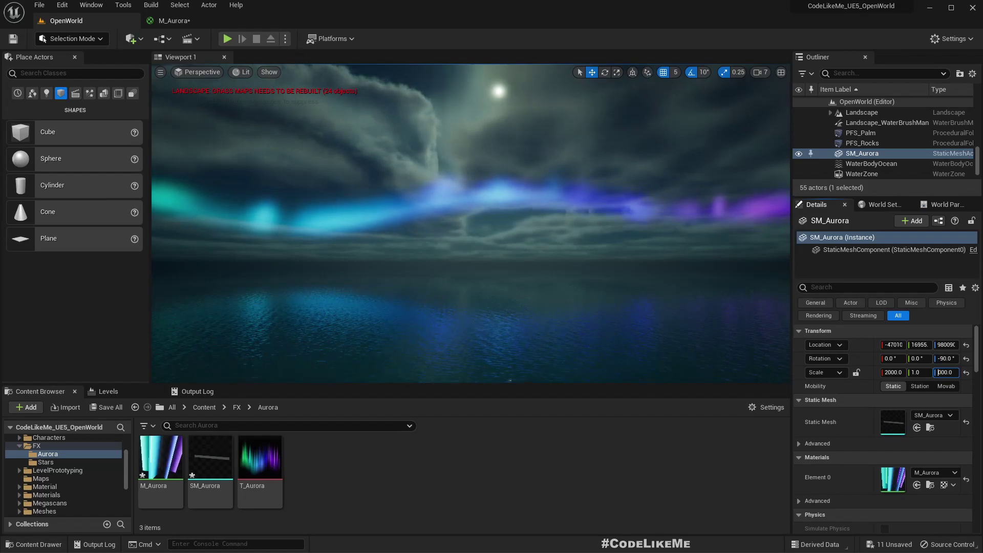
Set SM_Aurora's Z scale to 4000 and view the taller aurora over the water.
{"action": "type", "text": "4"}
{"action": "key", "text": "Return"}
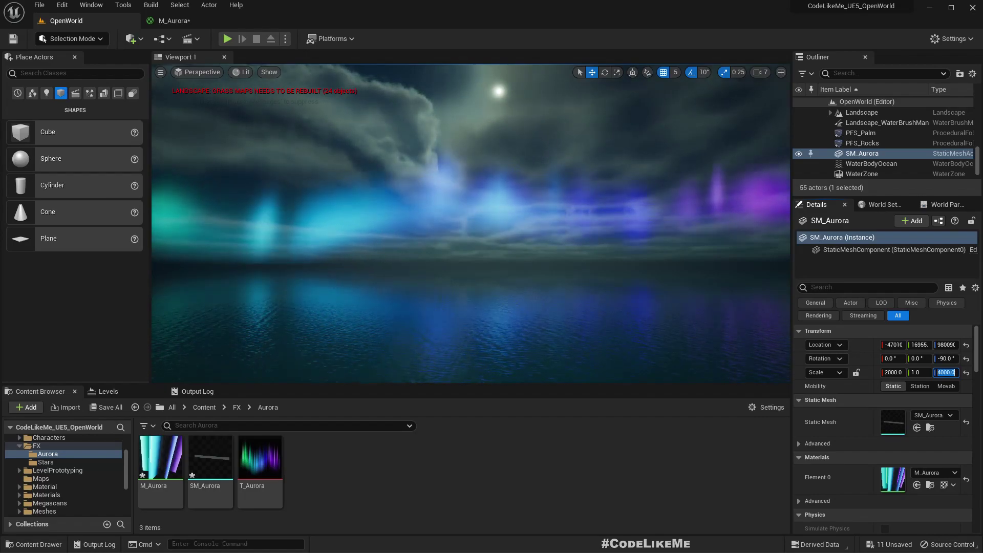
{"action": "right_click_drag", "start_coordinate": [453, 211], "coordinate": [454, 211]}
In M_Aurora, set the Sine node's period to 0.1.
{"action": "left_click", "coordinate": [171, 21]}
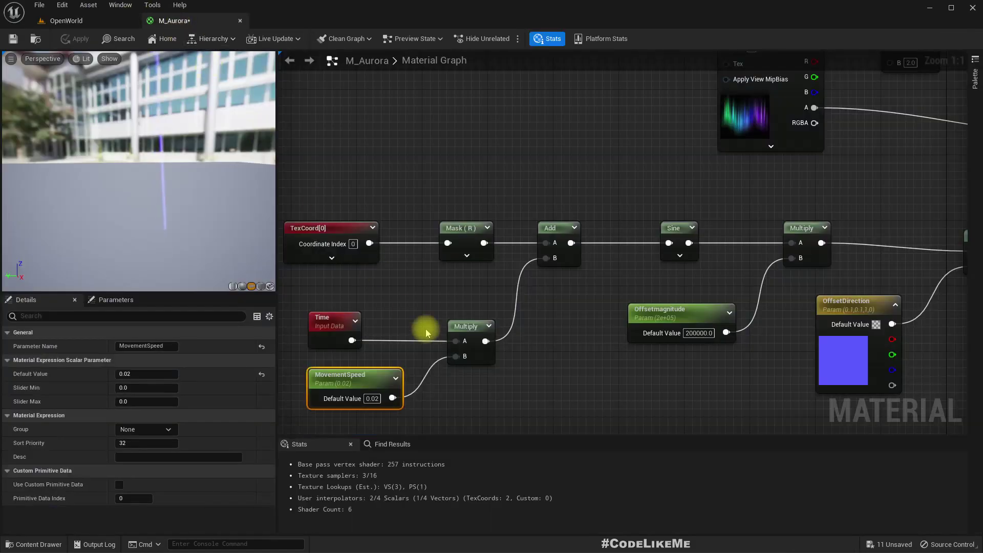
{"action": "right_click_drag", "start_coordinate": [448, 399], "coordinate": [531, 342]}
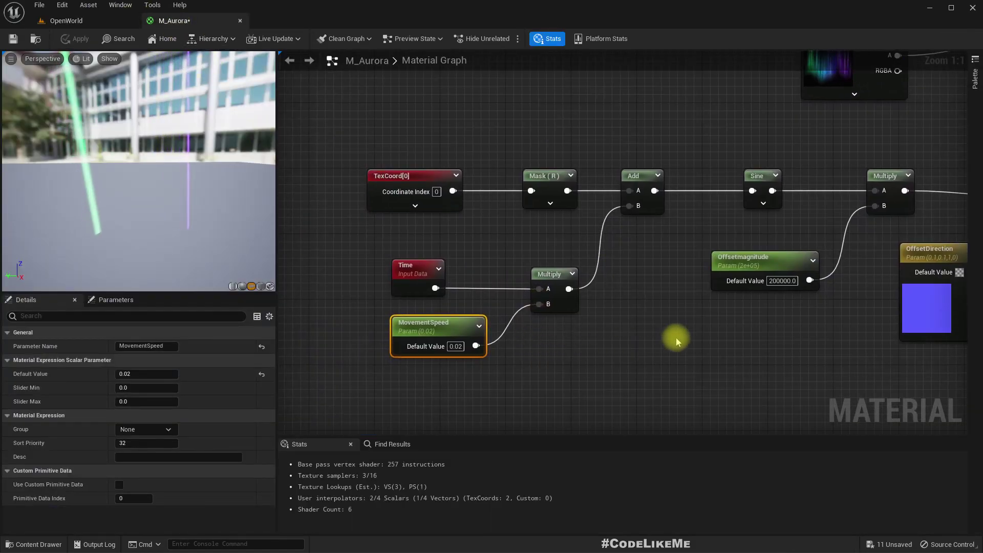
{"action": "left_click", "coordinate": [758, 175]}
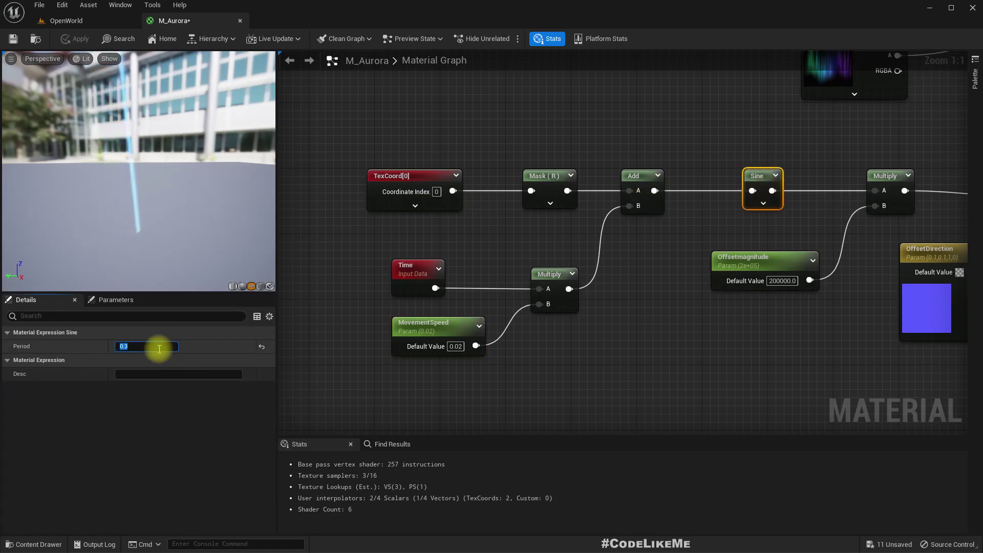
{"action": "left_click", "coordinate": [160, 348]}
{"action": "type", "text": ".1"}
{"action": "key", "text": "Return"}
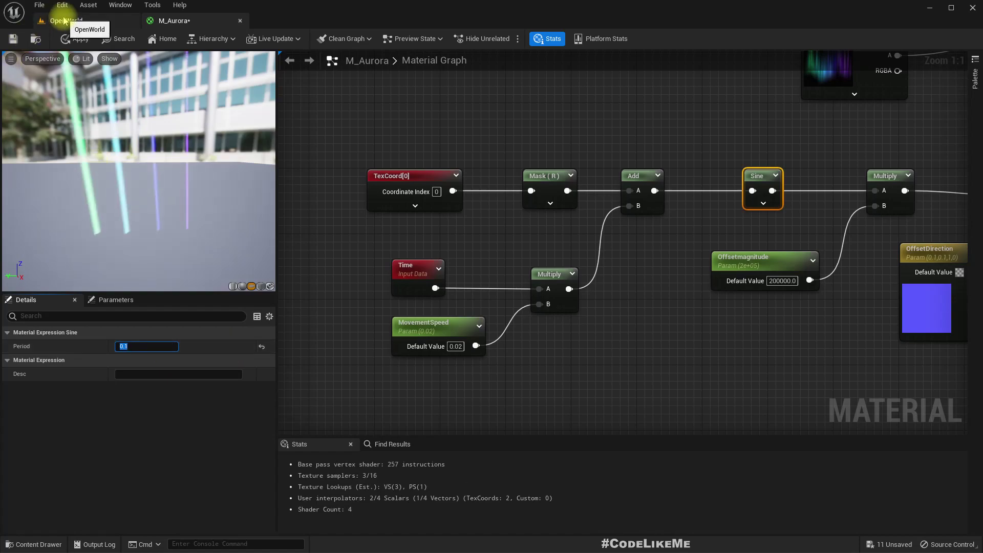
Apply the shortened sine period to the material and inspect the aurora's waves along its length in the OpenWorld level.
{"action": "left_click", "coordinate": [66, 21]}
{"action": "right_click_drag", "start_coordinate": [336, 67], "coordinate": [435, 79]}
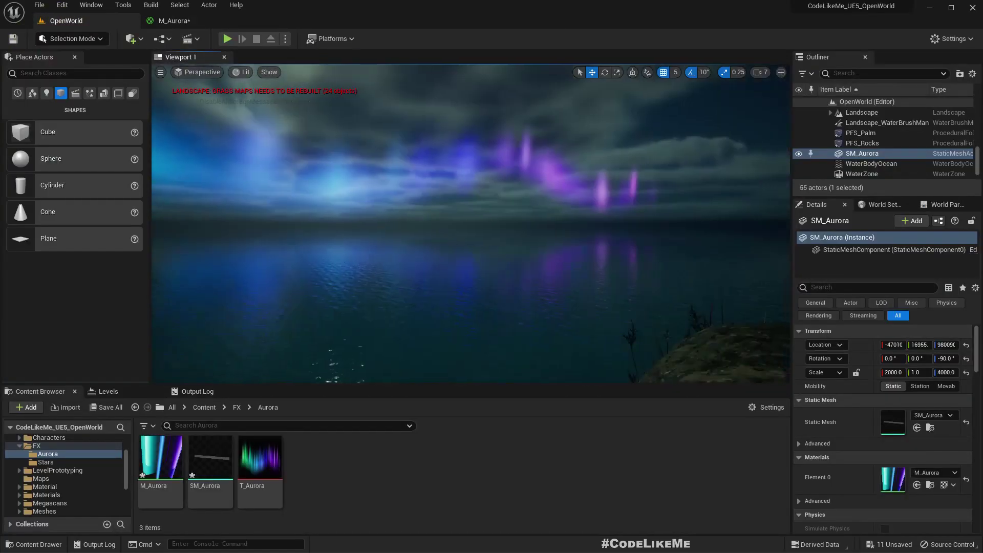
{"action": "left_click", "coordinate": [172, 20]}
{"action": "left_click", "coordinate": [75, 39]}
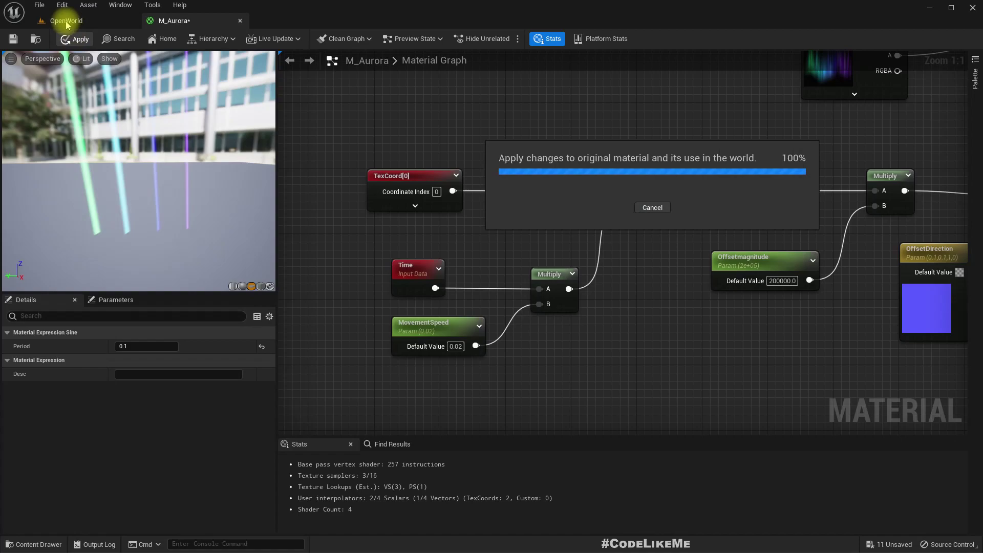
{"action": "left_click", "coordinate": [65, 21]}
{"action": "right_click_drag", "start_coordinate": [508, 233], "coordinate": [369, 225]}
{"action": "mouse_move", "coordinate": [509, 232]}
{"action": "right_mouse_down"}
{"action": "mouse_move", "coordinate": [568, 231]}
{"action": "mouse_move", "coordinate": [512, 231]}
{"action": "right_mouse_up"}
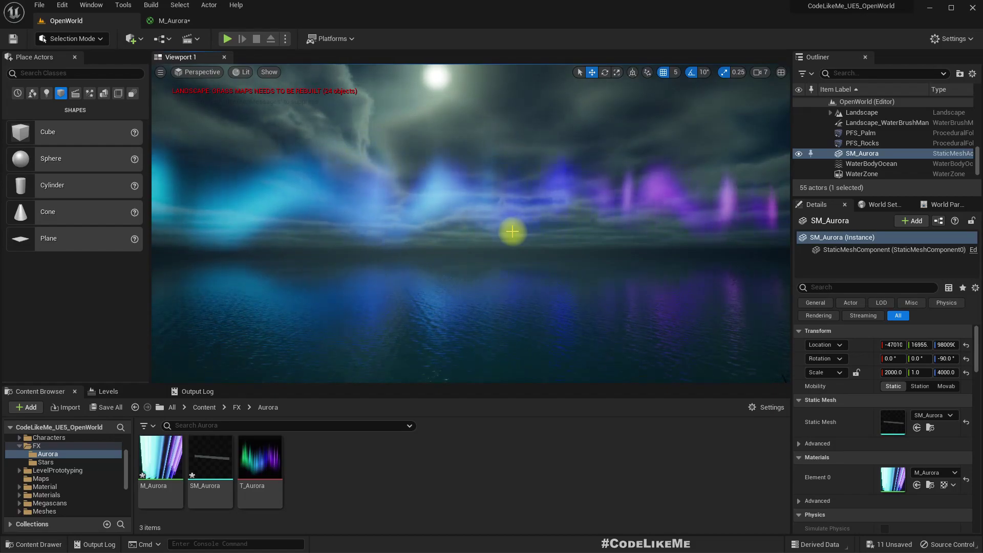
{"action": "right_click_drag", "start_coordinate": [518, 232], "coordinate": [455, 232]}
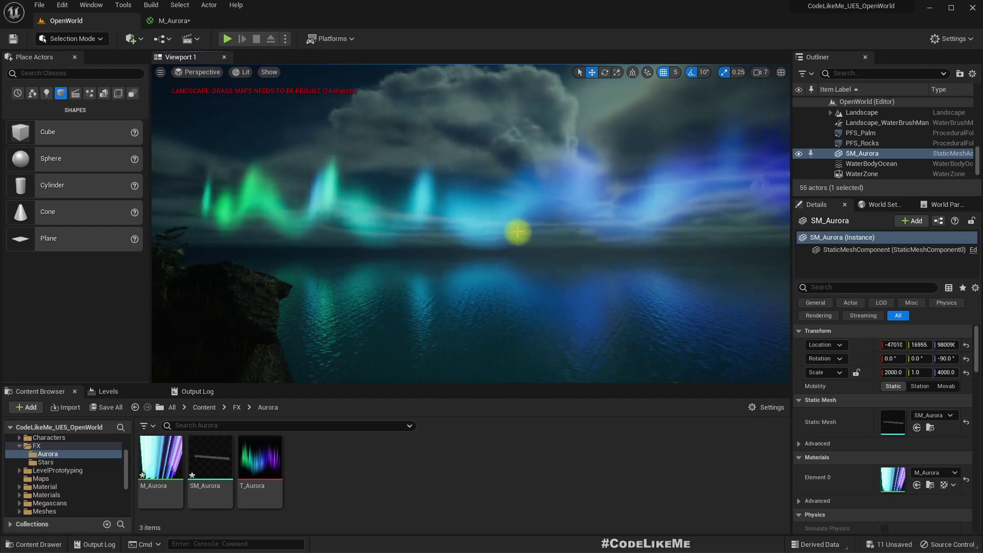
{"action": "right_click_drag", "start_coordinate": [517, 232], "coordinate": [517, 232]}
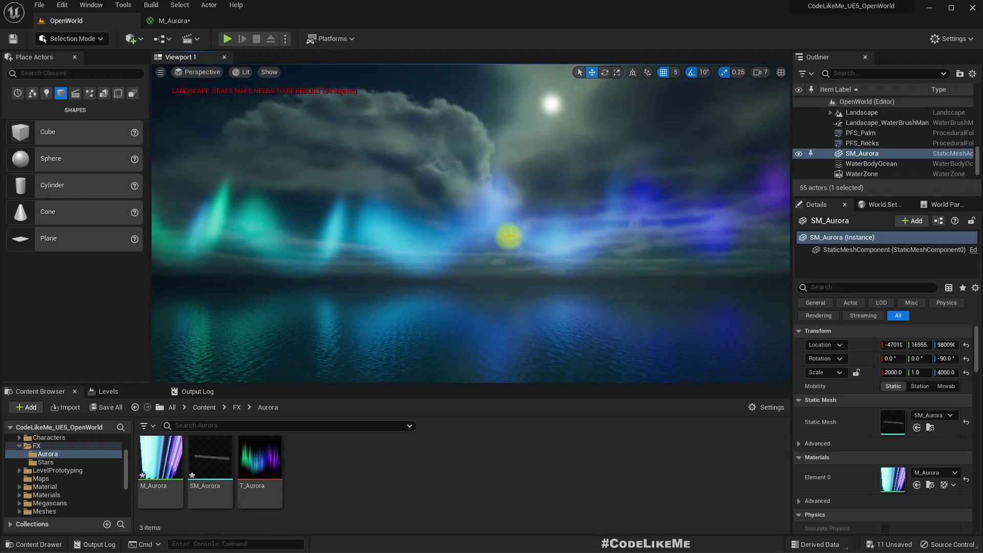
Set the Offsetmagnitude parameter's default to 100000, apply the material and review the aurora in the OpenWorld level.
{"action": "left_click", "coordinate": [162, 20]}
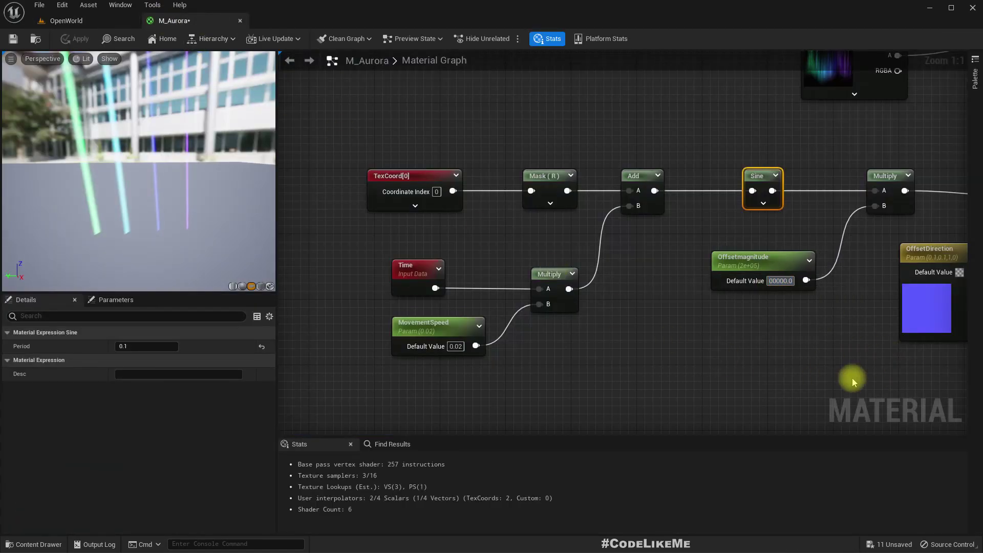
{"action": "key", "text": "Return"}
{"action": "left_click", "coordinate": [71, 39]}
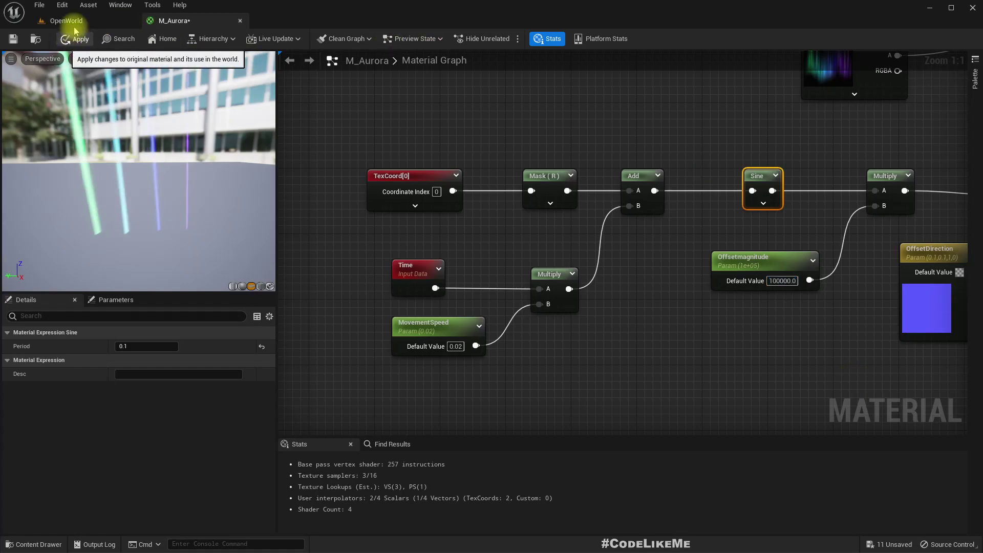
{"action": "left_click", "coordinate": [71, 21]}
{"action": "right_click_drag", "start_coordinate": [471, 223], "coordinate": [506, 239]}
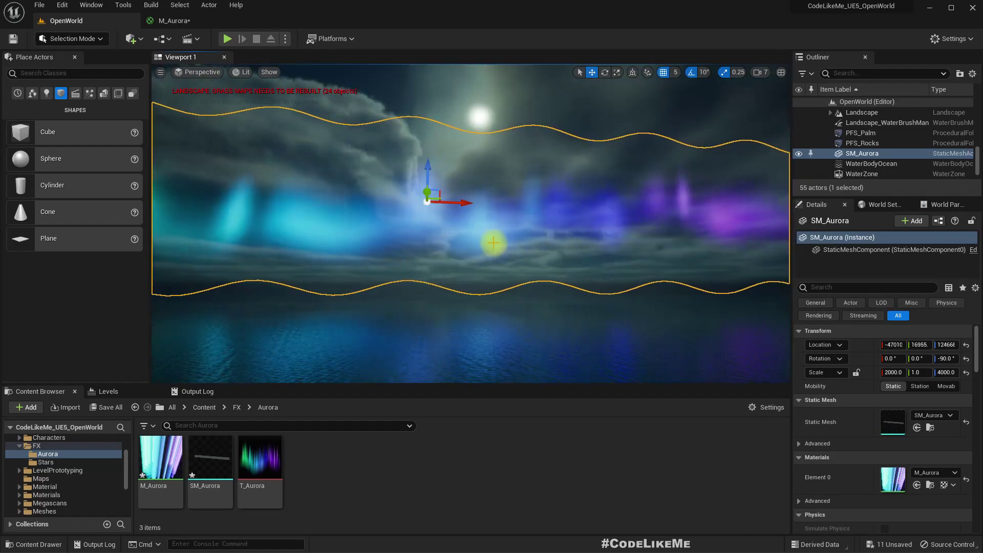
Make the viewport full screen, duplicate the aurora, turn the copy around and raise it above the original.
{"action": "right_click_drag", "start_coordinate": [555, 324], "coordinate": [576, 293]}
{"action": "key", "text": "F11"}
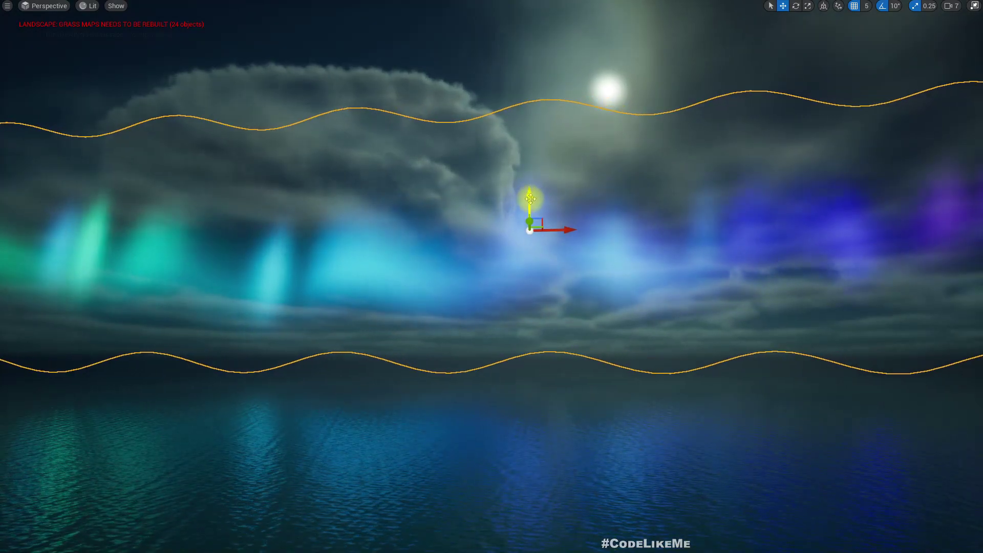
{"action": "left_click_drag", "start_coordinate": [529, 202], "coordinate": [414, 275]}
{"action": "key", "text": "e"}
{"action": "key", "text": "w"}
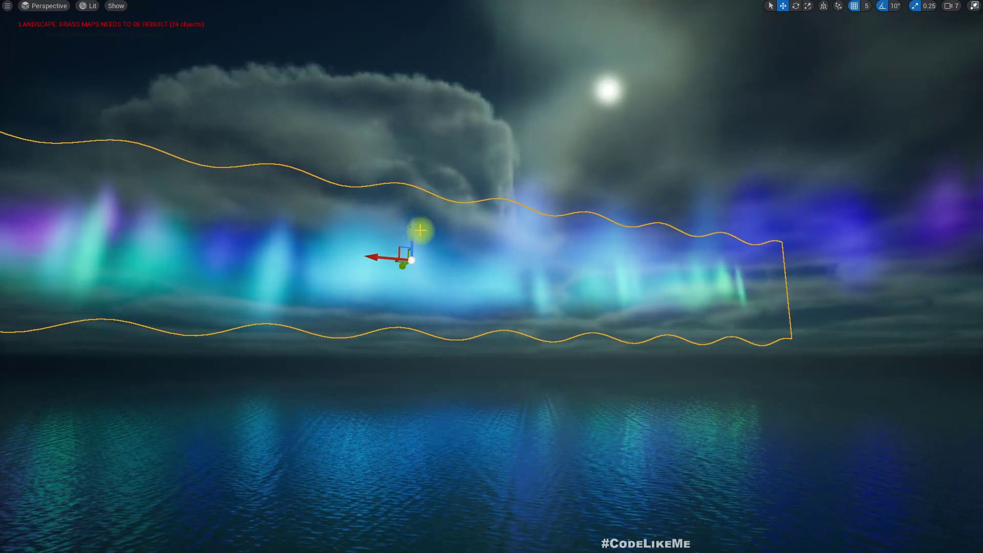
{"action": "left_click_drag", "start_coordinate": [419, 226], "coordinate": [431, 145]}
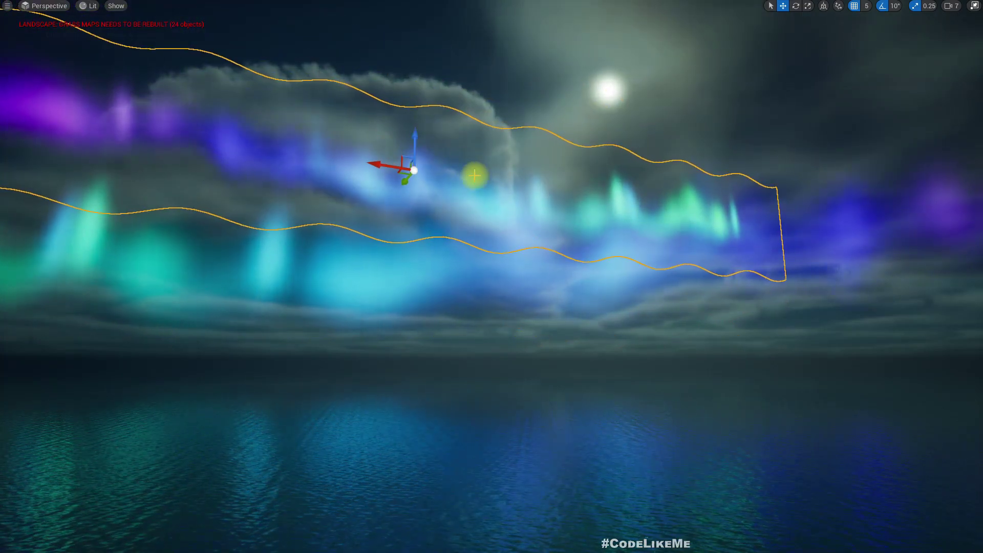
Try tilting the raised aurora copy more steeply, and undo that rotation.
{"action": "key", "text": "e"}
{"action": "left_click_drag", "start_coordinate": [372, 200], "coordinate": [369, 195]}
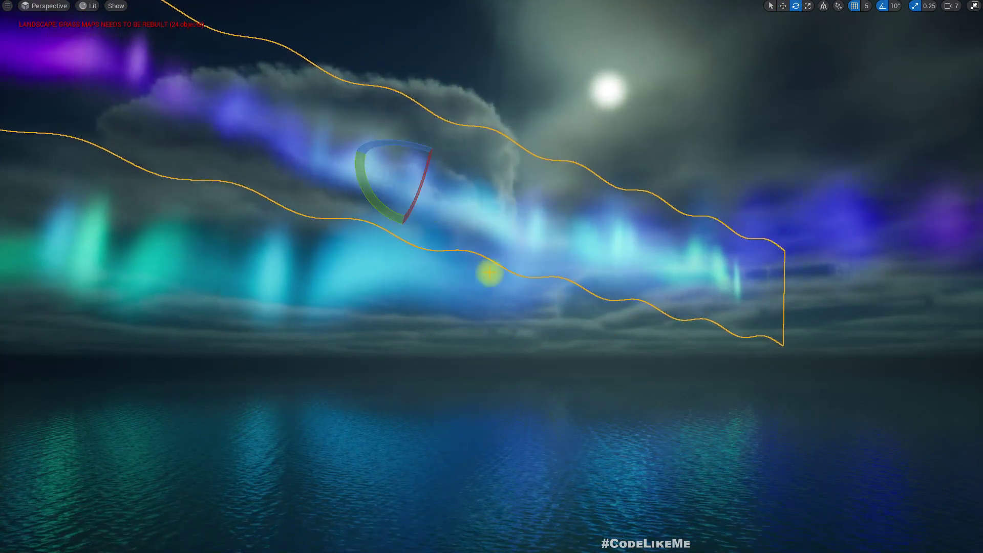
{"action": "left_click", "coordinate": [524, 328]}
{"action": "right_click_drag", "start_coordinate": [564, 343], "coordinate": [643, 363]}
{"action": "left_click", "coordinate": [564, 343]}
{"action": "key", "text": "ctrl+z"}
Duplicate the raised aurora across to the other side of the moon and rotate the new copy to run the opposite way.
{"action": "key", "text": "w"}
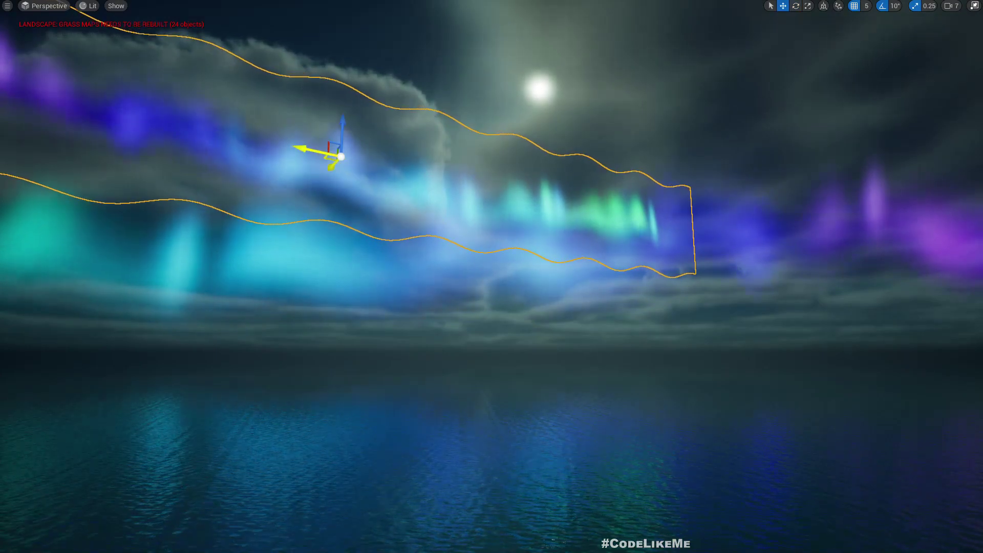
{"action": "left_click_drag", "start_coordinate": [328, 163], "coordinate": [784, 184]}
{"action": "key", "text": "e"}
{"action": "key", "text": "w"}
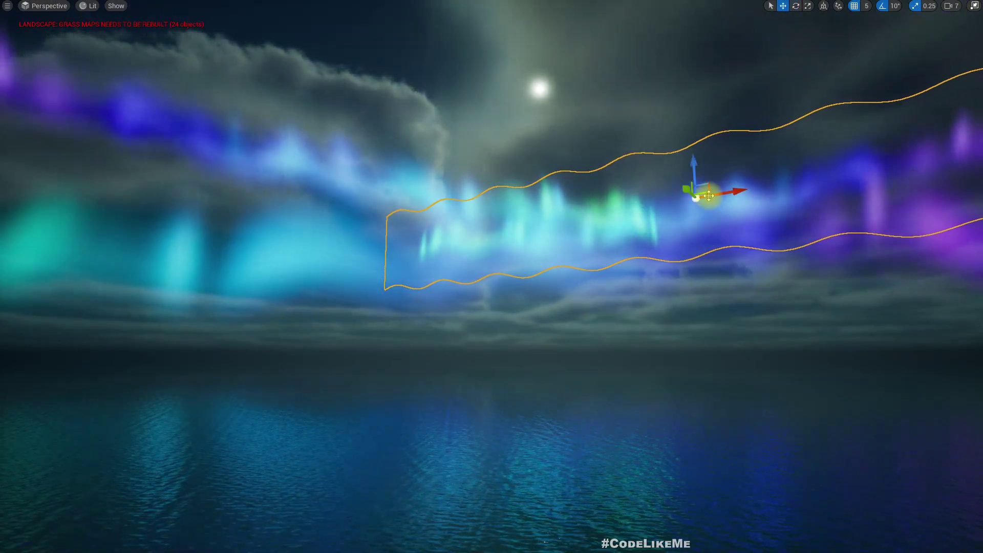
Duplicate the newest aurora upward so another band crosses the sky in front of the moon, adjusting its rotation.
{"action": "left_click_drag", "start_coordinate": [694, 166], "coordinate": [747, 28]}
{"action": "key", "text": "e"}
{"action": "key", "text": "w"}
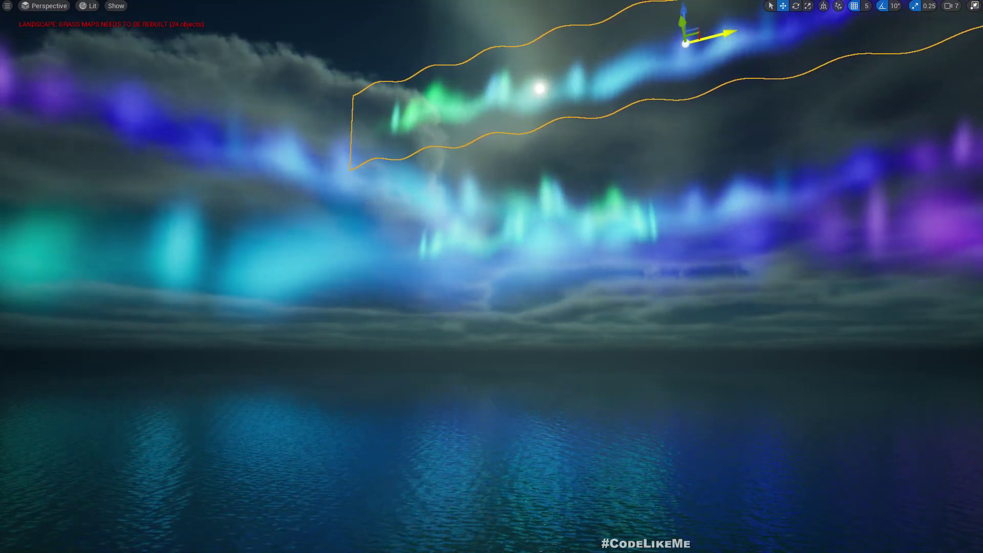
Shift the highest aurora band sideways along its length, viewing it from further back among the palms.
{"action": "key", "text": "s"}
{"action": "right_click_drag", "start_coordinate": [717, 35], "coordinate": [515, 34]}
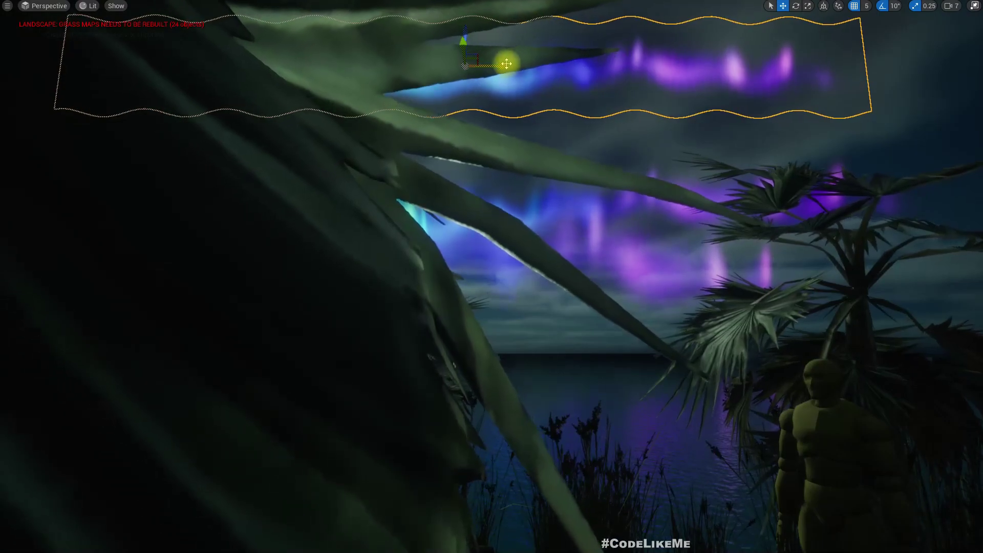
{"action": "left_click_drag", "start_coordinate": [506, 65], "coordinate": [443, 65]}
{"action": "key", "text": "w"}
{"action": "right_click_drag", "start_coordinate": [526, 201], "coordinate": [551, 281]}
Play the level, run the character across the grass to view the auroras in the night sky, and end the session.
{"action": "key", "text": "g"}
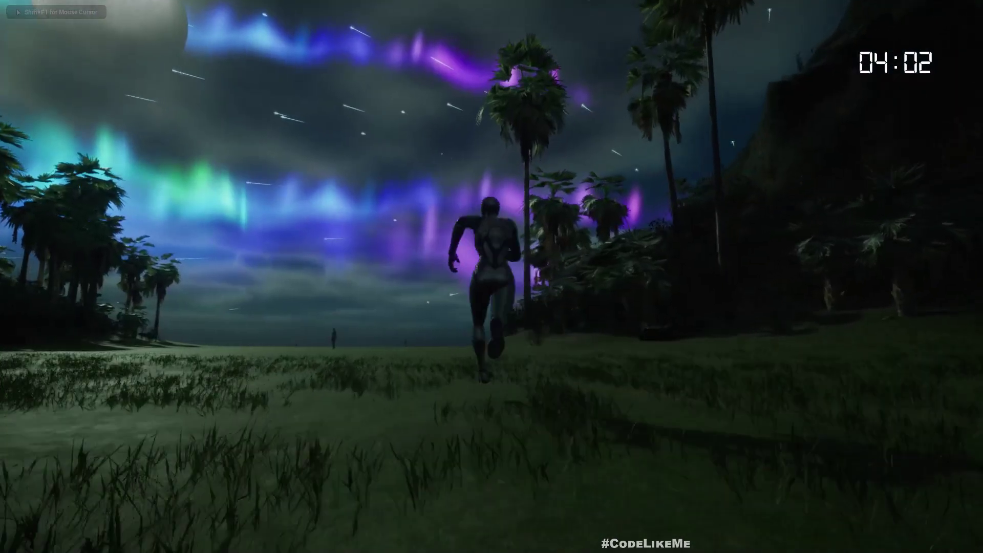
{"action": "key", "text": "a"}
{"action": "key", "text": "d"}
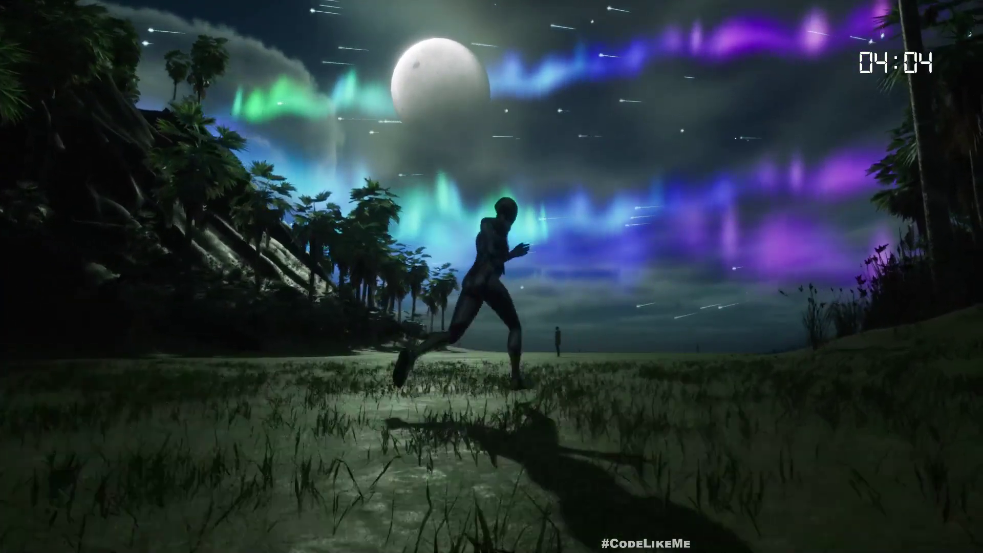
{"action": "key", "text": "w"}
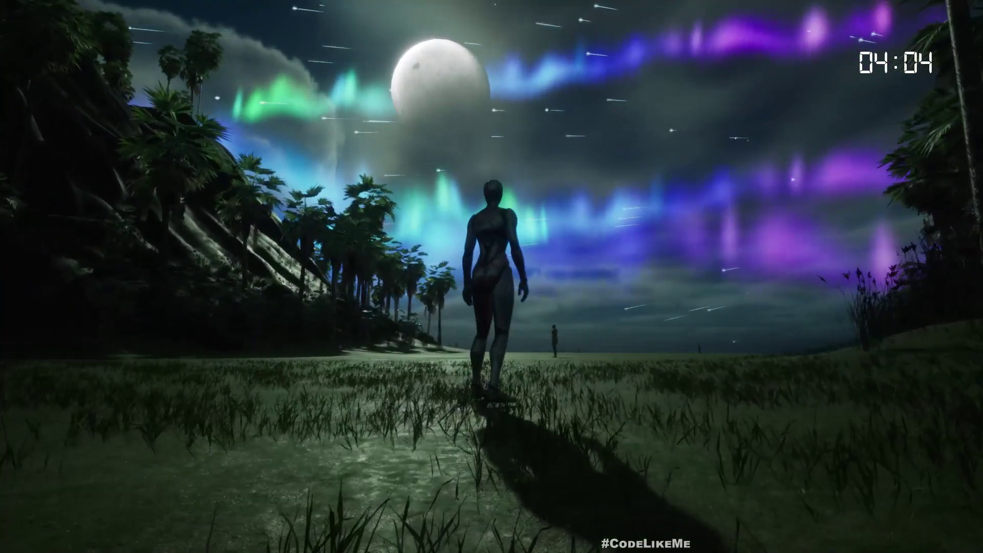
{"action": "key", "text": "Escape"}
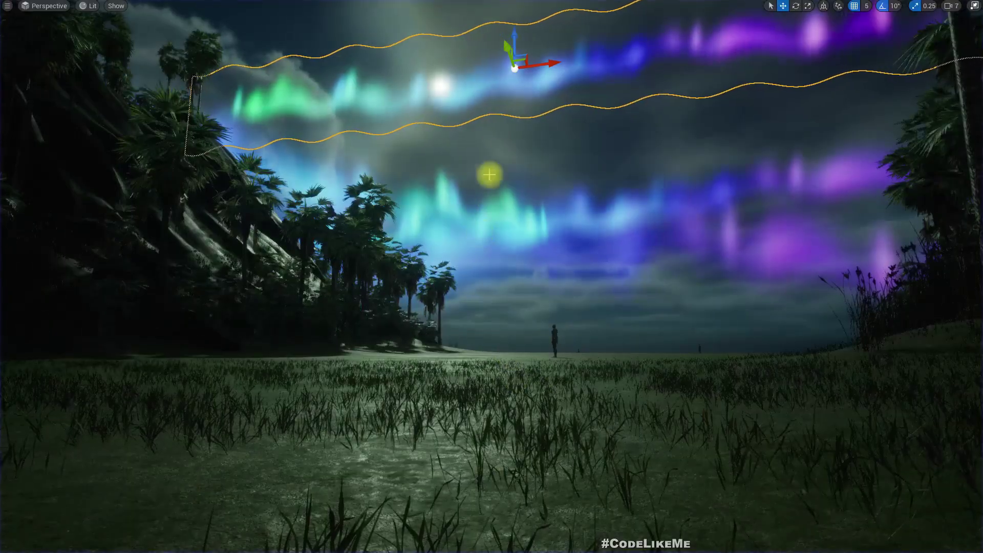
Bring the highest aurora band lower and closer to the beach, and start playing the level again.
{"action": "right_click_drag", "start_coordinate": [554, 131], "coordinate": [540, 111]}
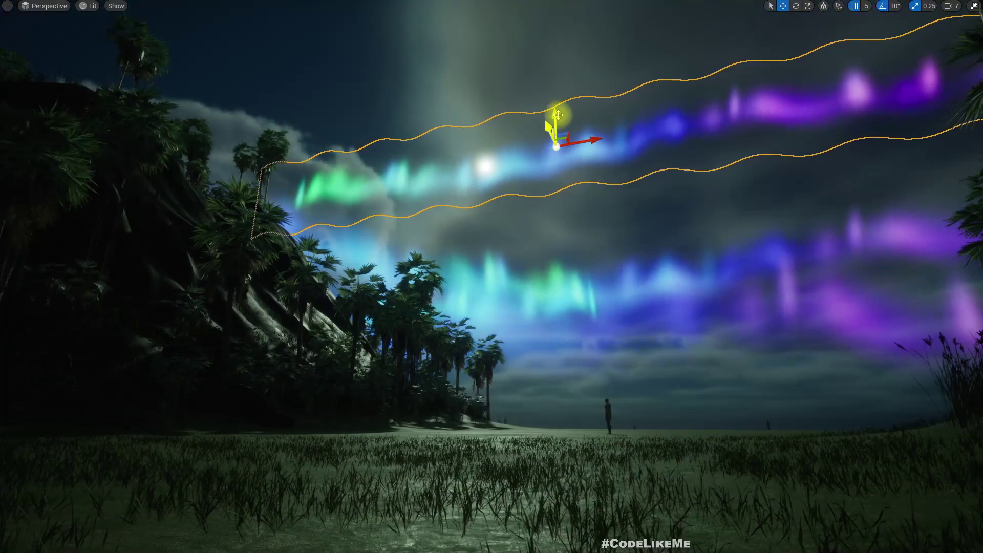
{"action": "left_click_drag", "start_coordinate": [557, 111], "coordinate": [513, 190]}
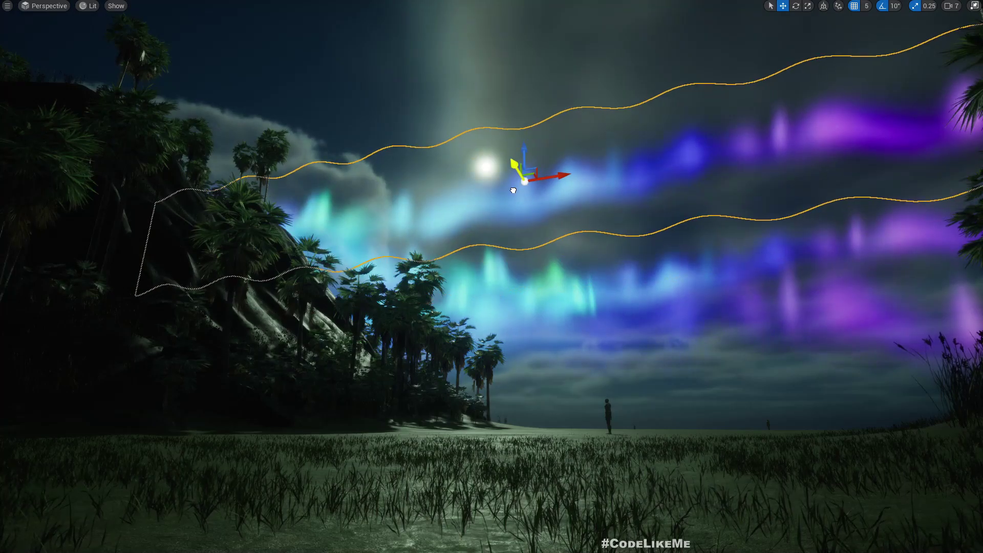
{"action": "key", "text": "alt+p"}
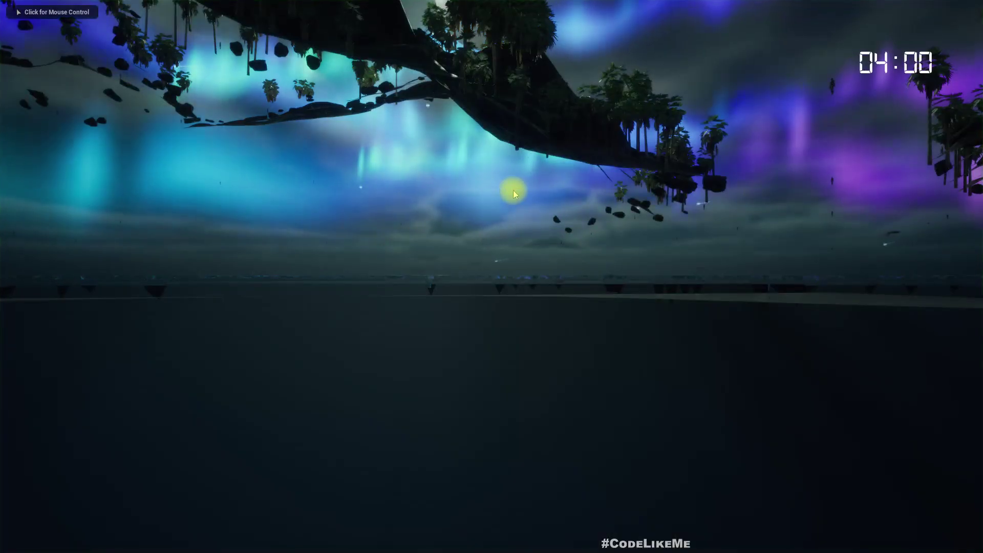
End the play session, lower the selected aurora band towards the sea horizon, and replay the level to check it from the grass.
{"action": "key", "text": "Escape"}
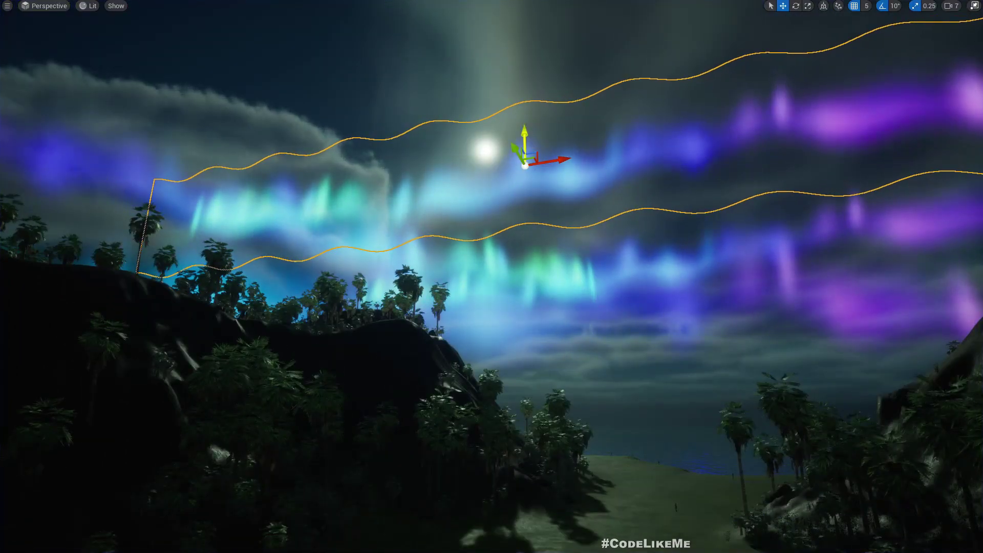
{"action": "left_click_drag", "start_coordinate": [523, 132], "coordinate": [522, 247]}
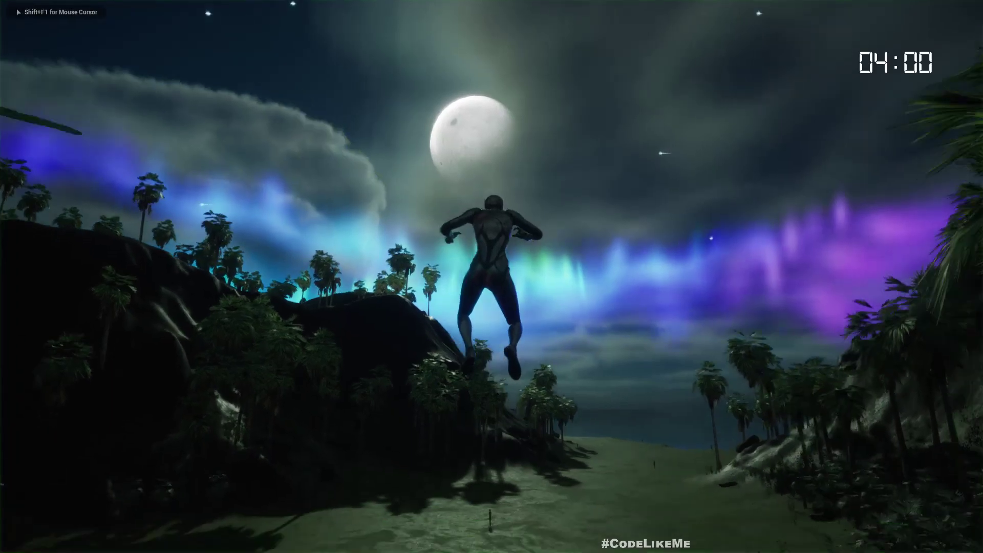
{"action": "key", "text": "w"}
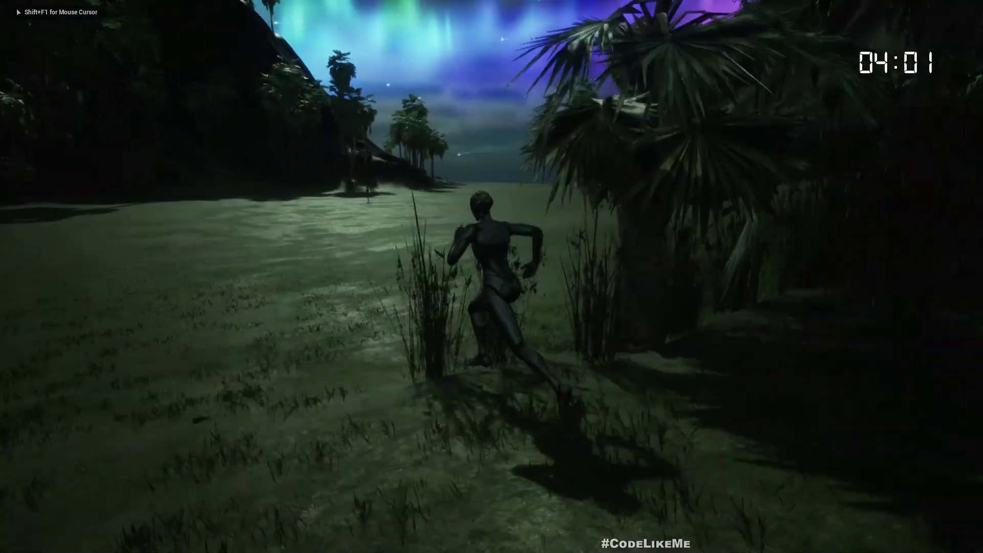
{"action": "key", "text": "a"}
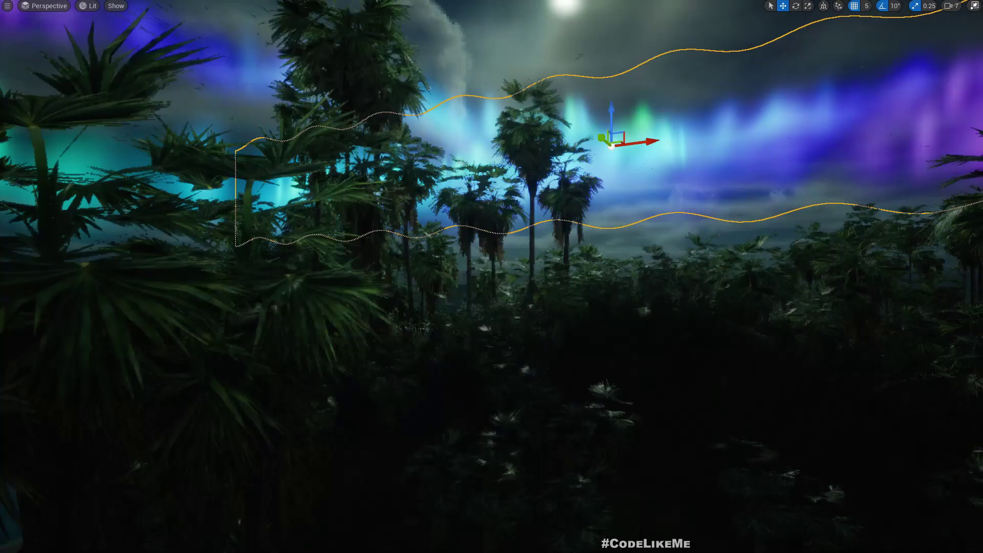
Play the level from among the palms and run the character through the dark forest to the grassy shore to view the auroras.
{"action": "key", "text": "a"}
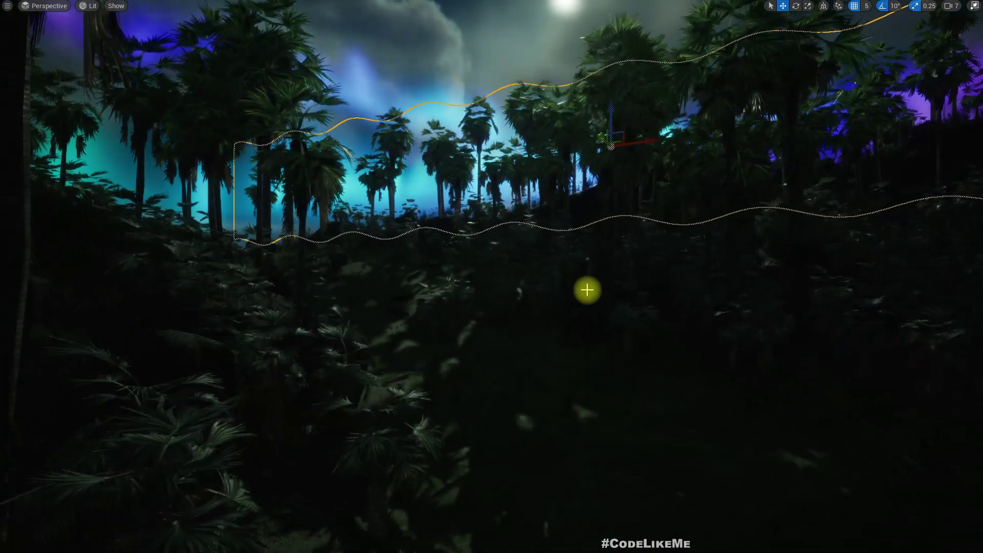
{"action": "key", "text": "alt+p"}
{"action": "key", "text": "w"}
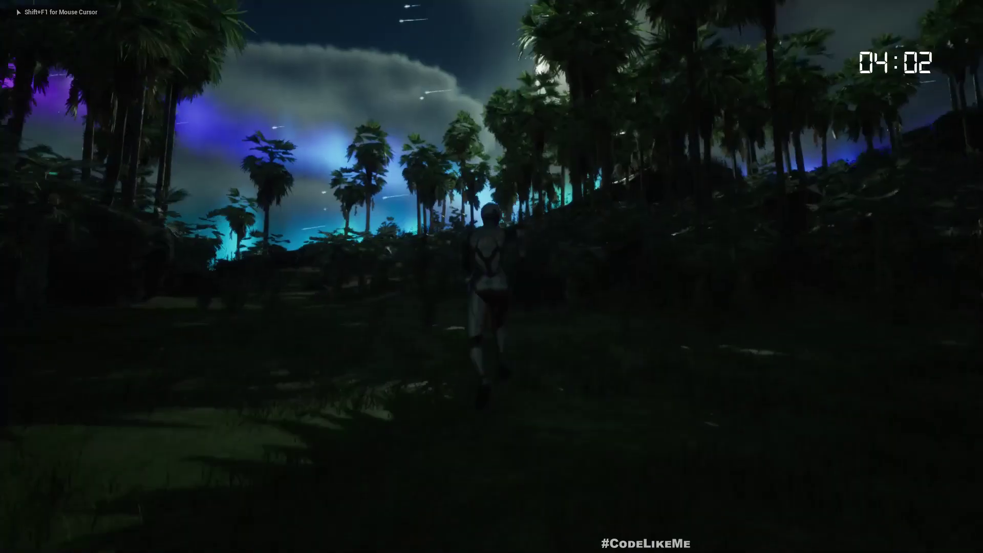
{"action": "key", "text": "w"}
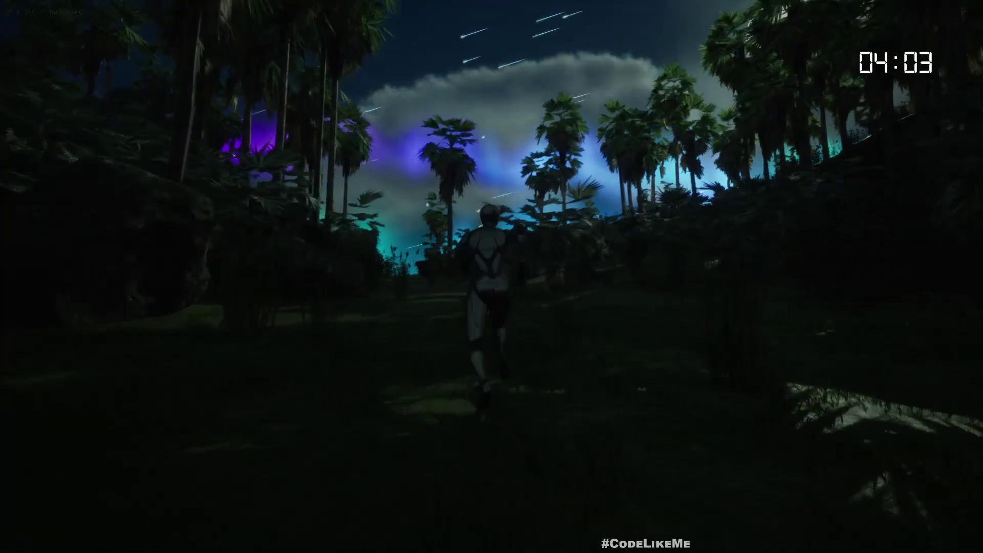
{"action": "key", "text": "w"}
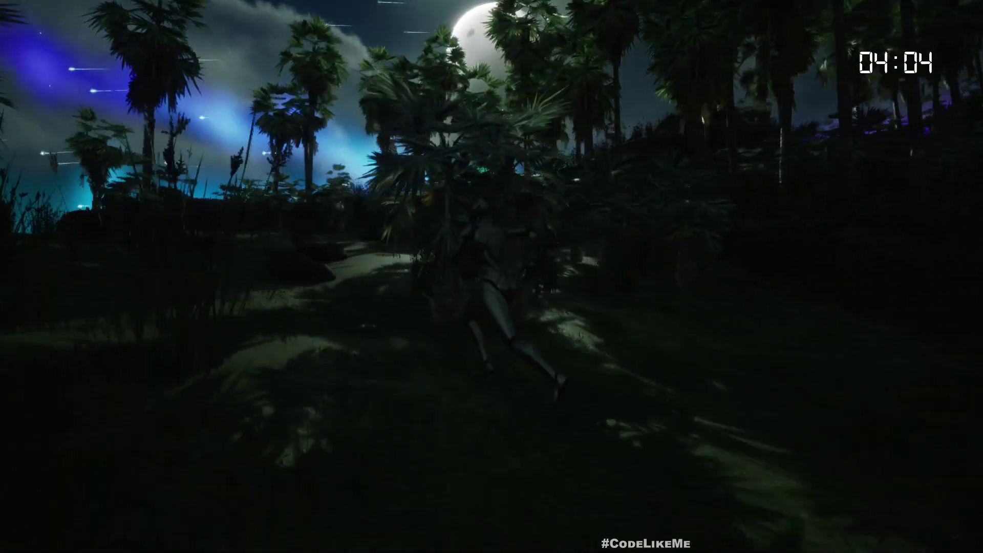
{"action": "key", "text": "w"}
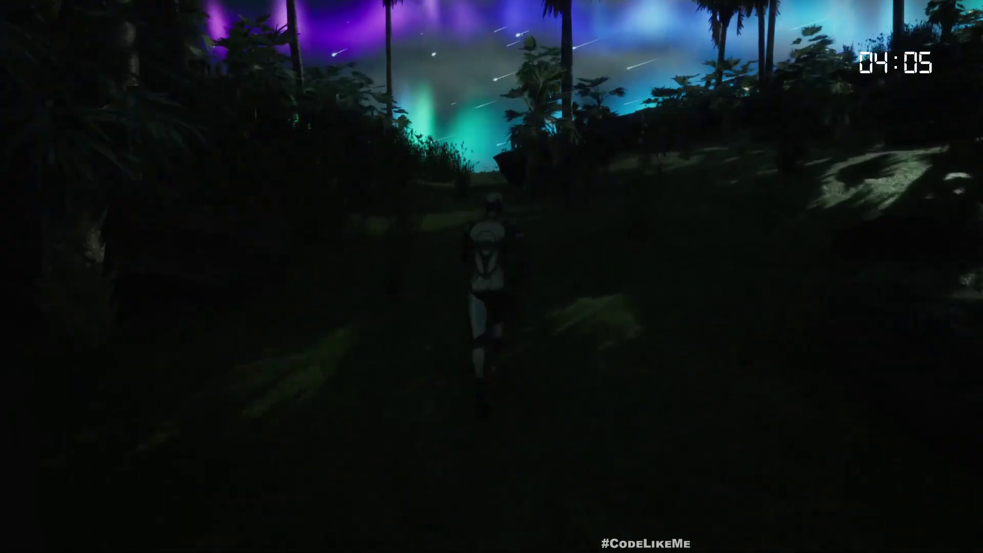
{"action": "key", "text": "w"}
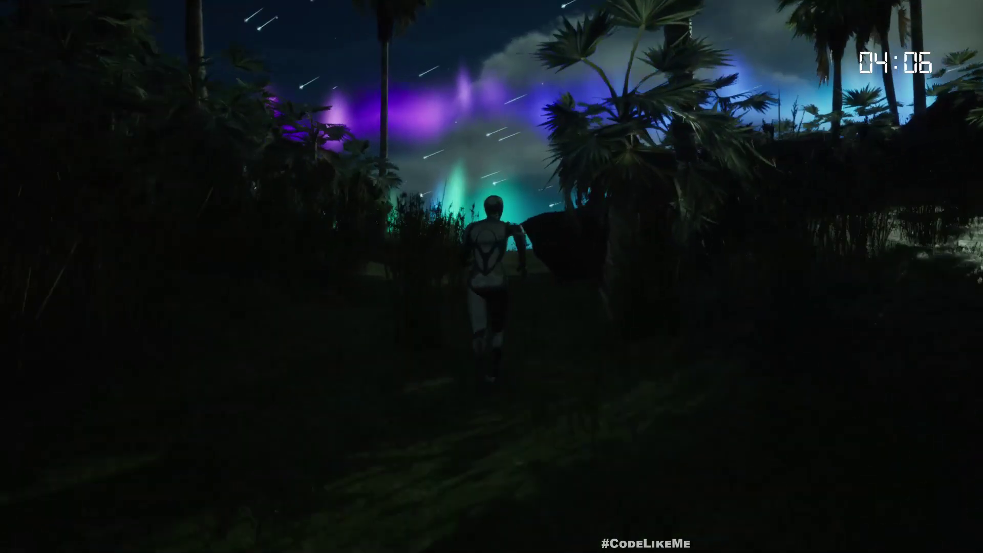
{"action": "key", "text": "w"}
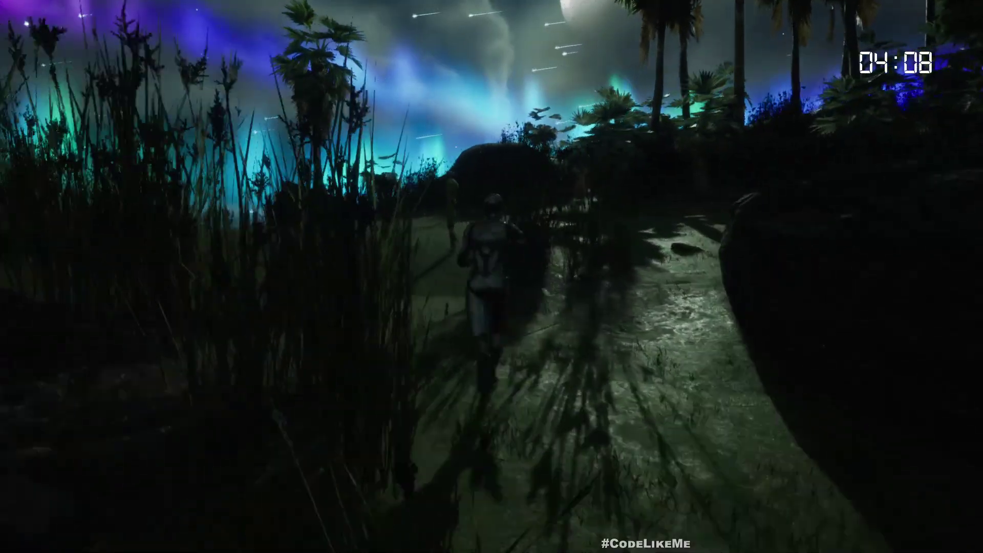
{"action": "key", "text": "w"}
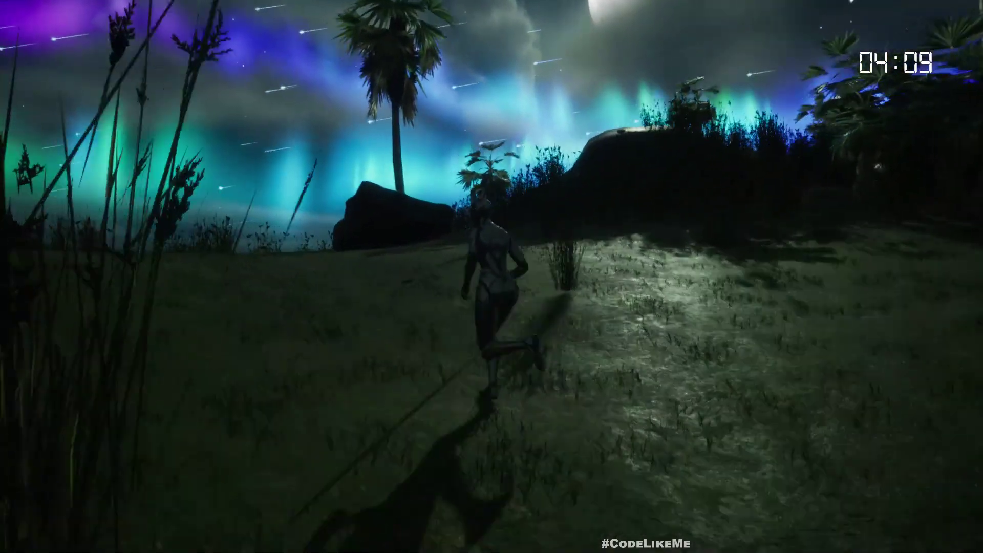
{"action": "key", "text": "a"}
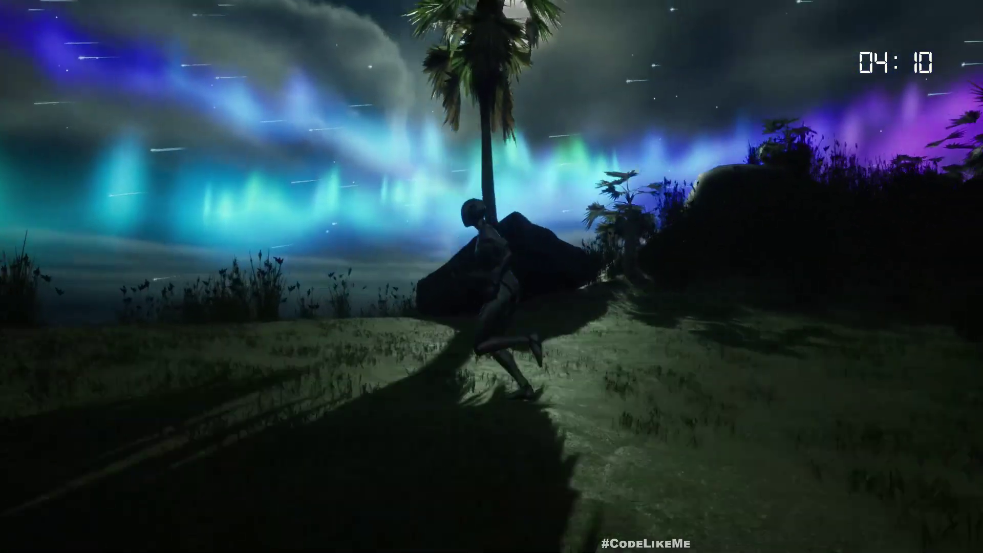
{"action": "key", "text": "w"}
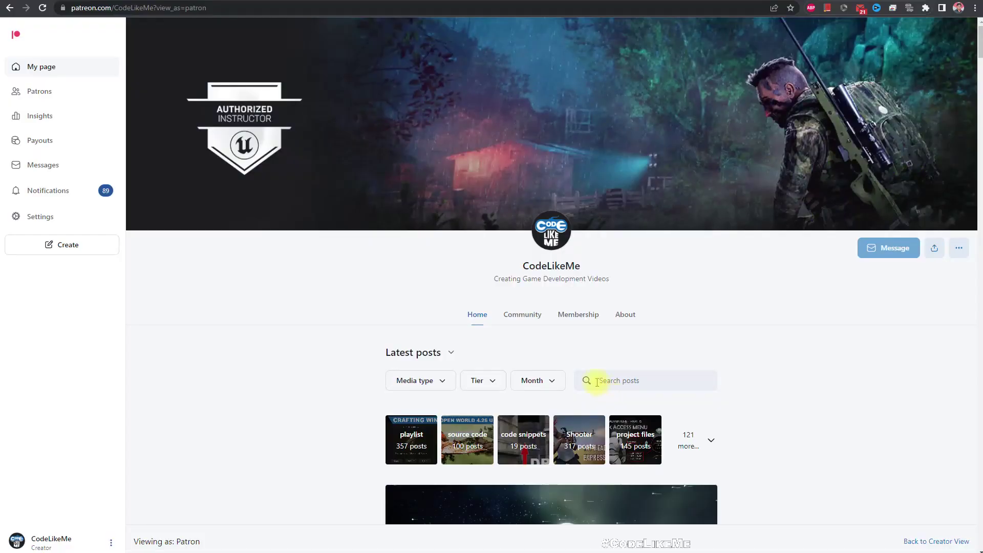
Switch to the browser and look through the latest posts on the CodeLikeMe Patreon page.
{"action": "scroll", "coordinate": [594, 378], "scroll_direction": "down", "scroll_amount": 5}
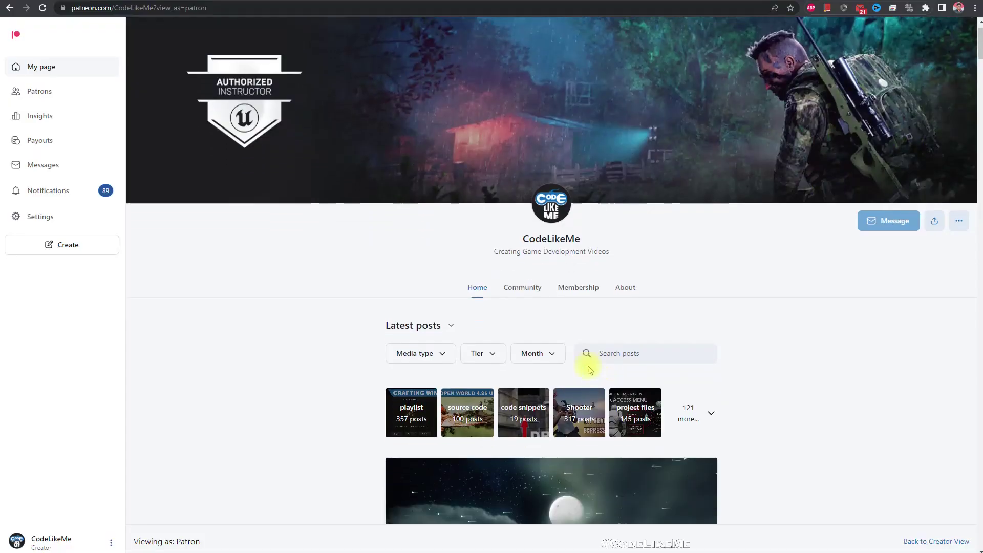